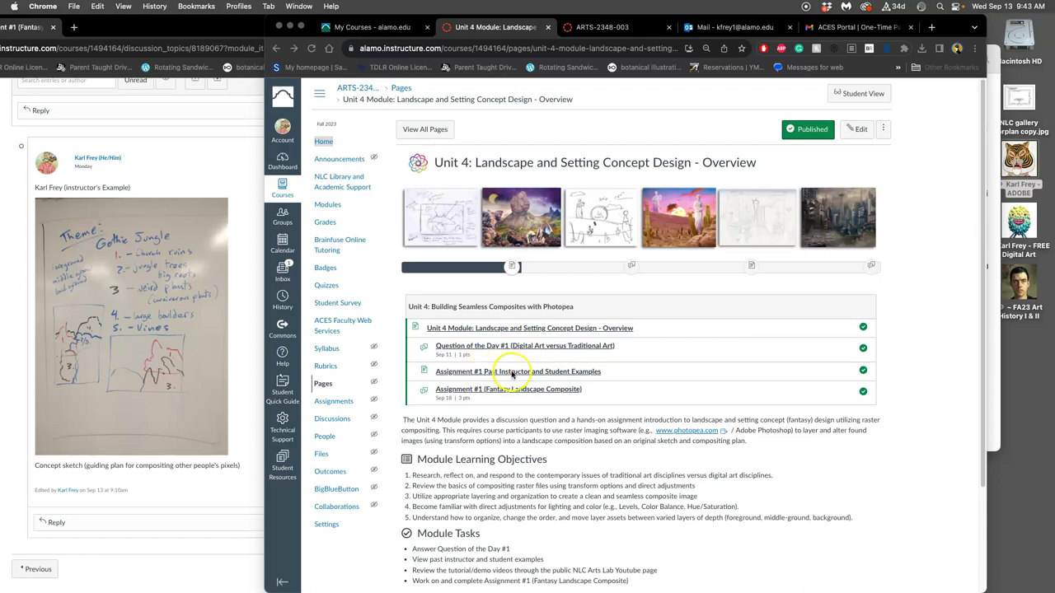
Step: Bring the Chrome window with the Canvas Unit 4 overview page to the front
{"action": "left_click", "coordinate": [511, 381]}
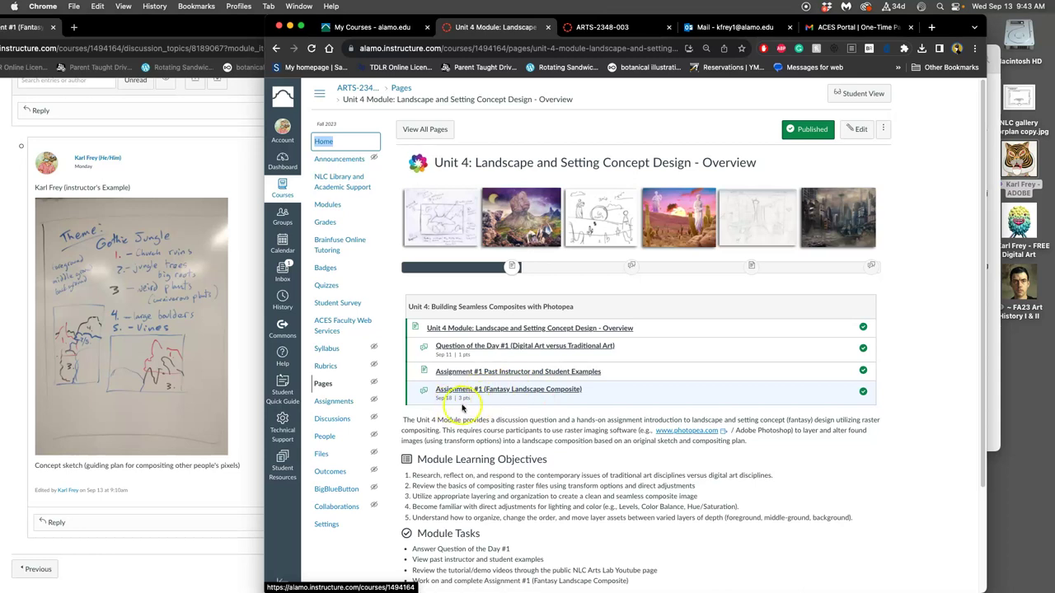
Step: Open the Assignment #1 Fantasy Landscape Composite discussion and read through its requirements
{"action": "left_click", "coordinate": [872, 268]}
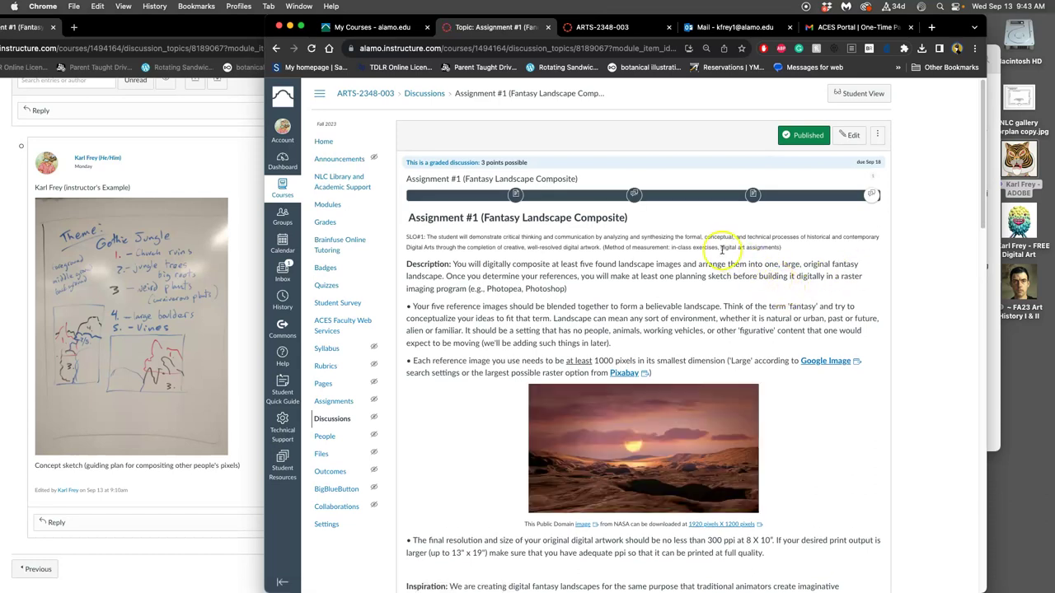
{"action": "scroll", "coordinate": [698, 275], "scroll_direction": "down", "scroll_amount": 2}
{"action": "scroll", "coordinate": [697, 274], "scroll_direction": "down", "scroll_amount": 8}
{"action": "scroll", "coordinate": [697, 275], "scroll_direction": "up", "scroll_amount": 1}
{"action": "scroll", "coordinate": [696, 276], "scroll_direction": "down", "scroll_amount": 2}
{"action": "scroll", "coordinate": [698, 278], "scroll_direction": "up", "scroll_amount": 2}
{"action": "scroll", "coordinate": [697, 278], "scroll_direction": "up", "scroll_amount": 8}
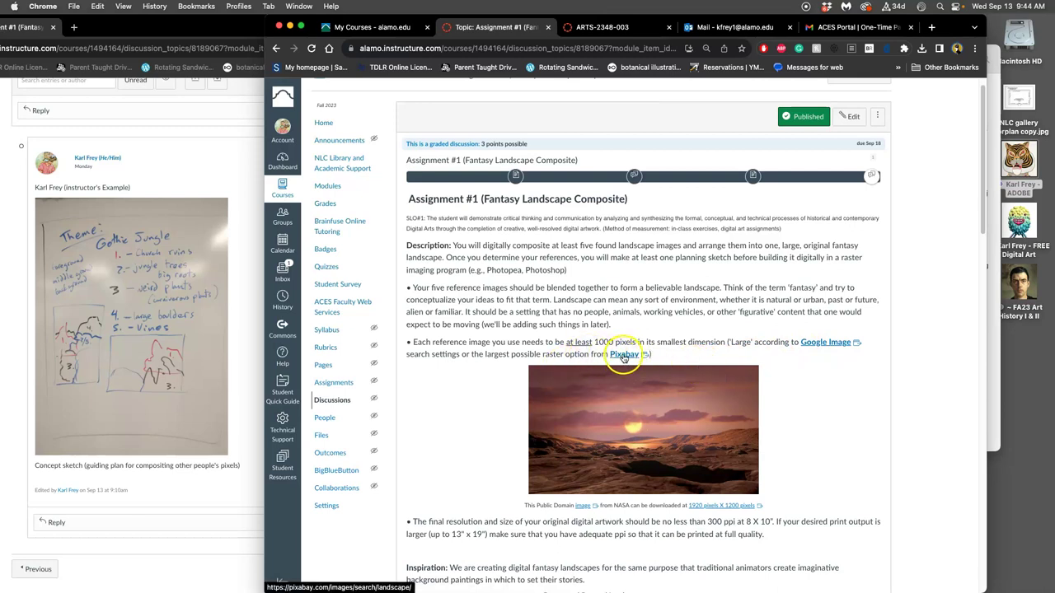
Step: Open the Pixabay landscape results in a new tab and browse them
{"action": "right_click", "coordinate": [624, 354]}
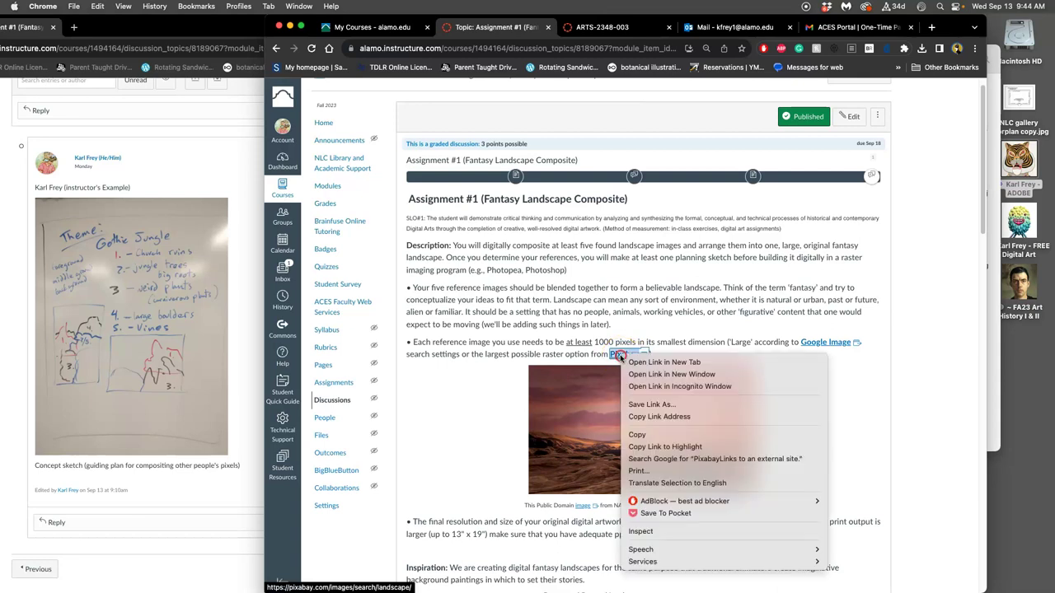
{"action": "left_click", "coordinate": [634, 362]}
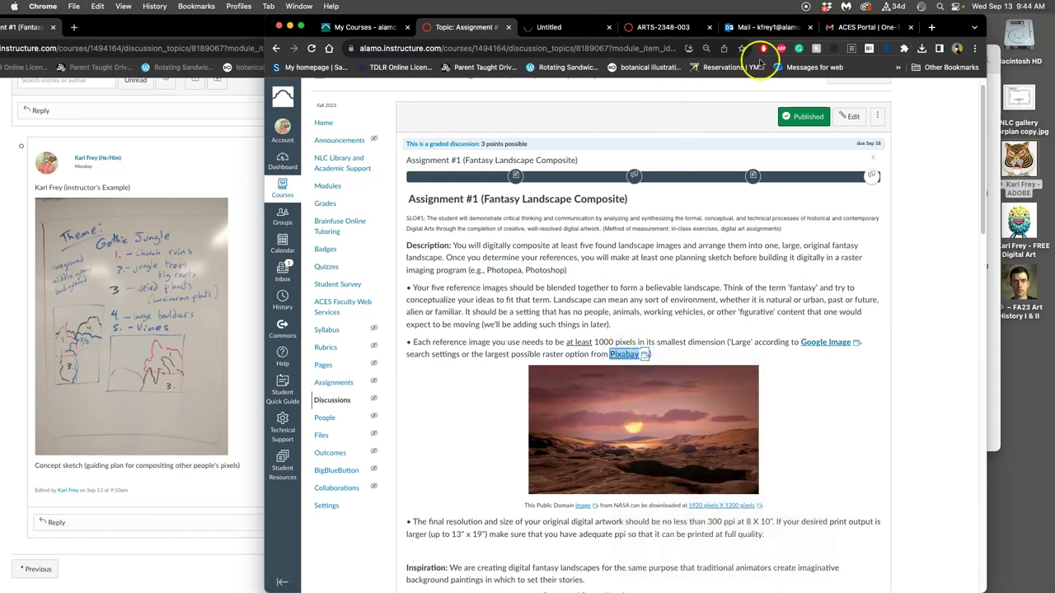
{"action": "left_click_drag", "start_coordinate": [987, 32], "coordinate": [998, 51]}
{"action": "left_click", "coordinate": [577, 58]}
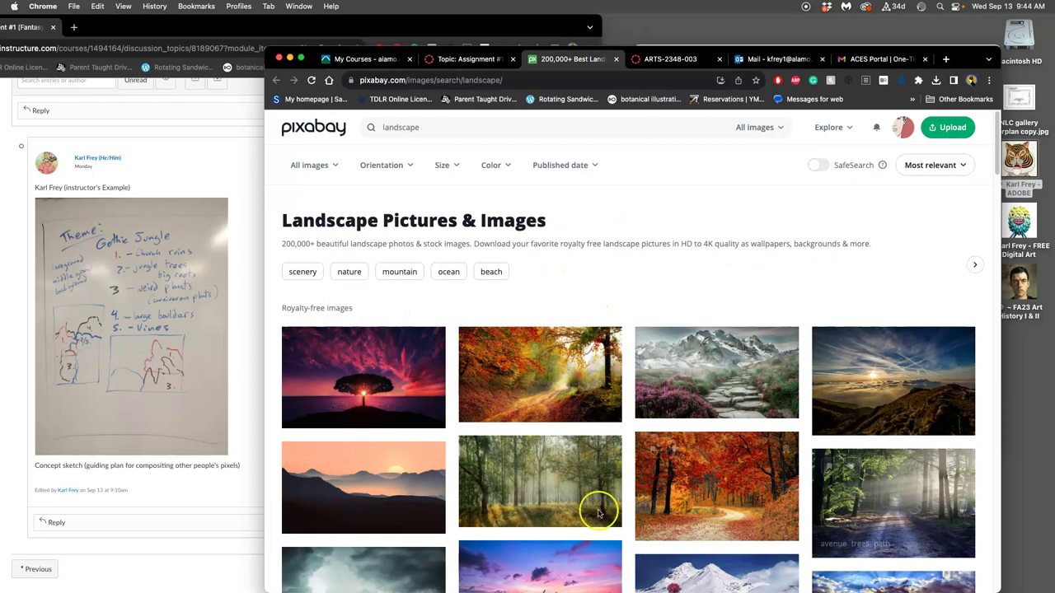
{"action": "scroll", "coordinate": [674, 544], "scroll_direction": "down", "scroll_amount": 2}
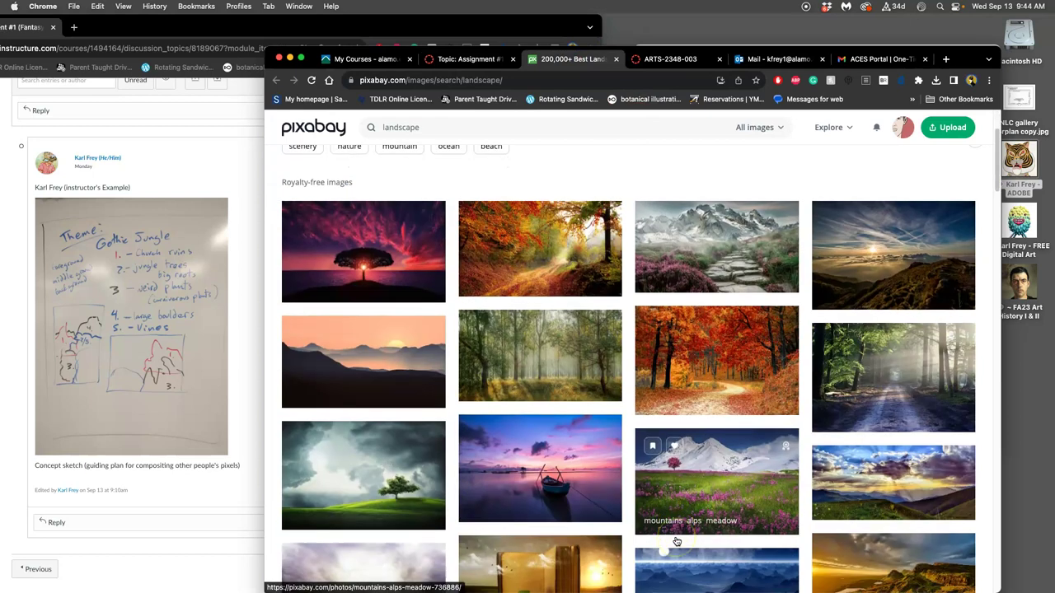
{"action": "scroll", "coordinate": [674, 519], "scroll_direction": "up", "scroll_amount": 2}
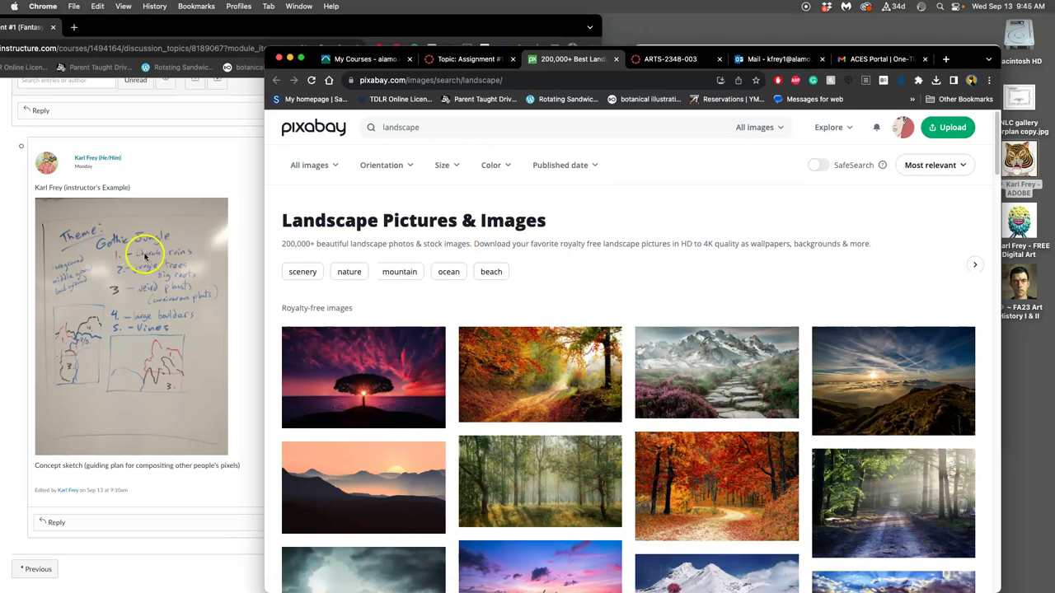
Step: Replace the search term 'landscape' with 'church ruins'
{"action": "left_click", "coordinate": [400, 131]}
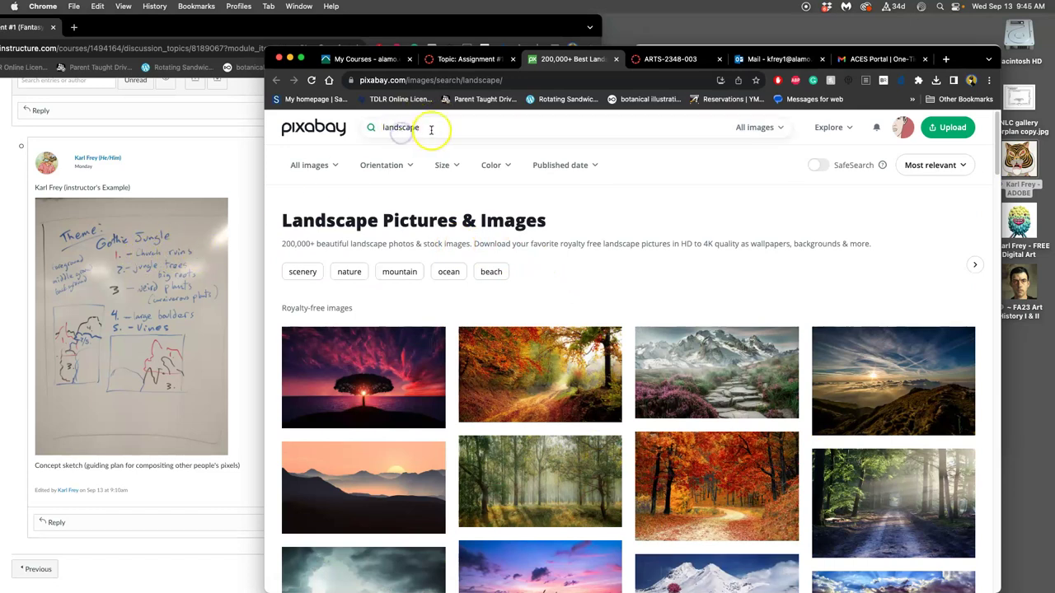
{"action": "double_click", "coordinate": [389, 126]}
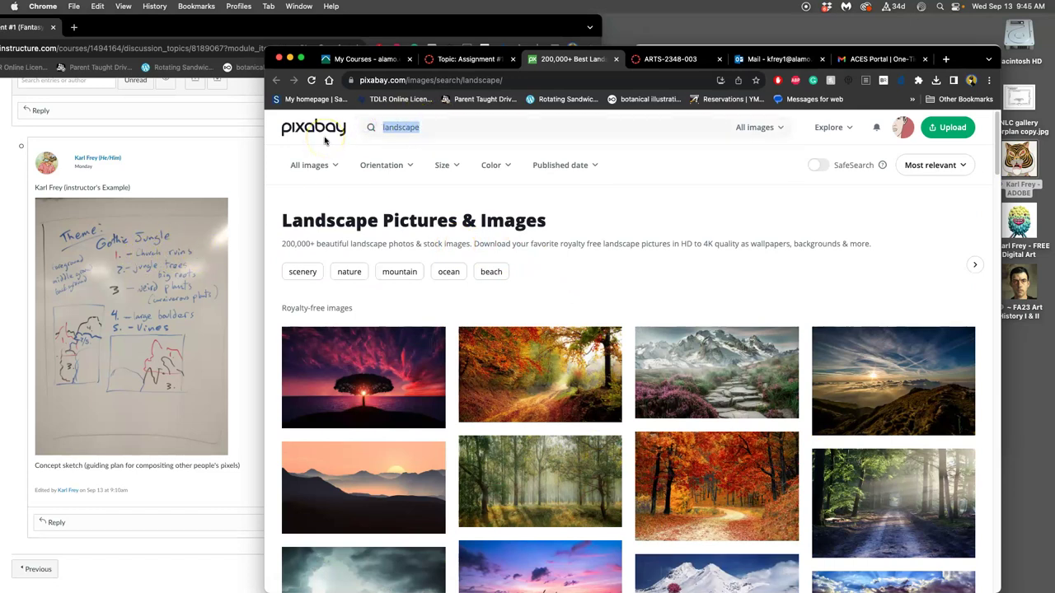
{"action": "type", "text": "church "}
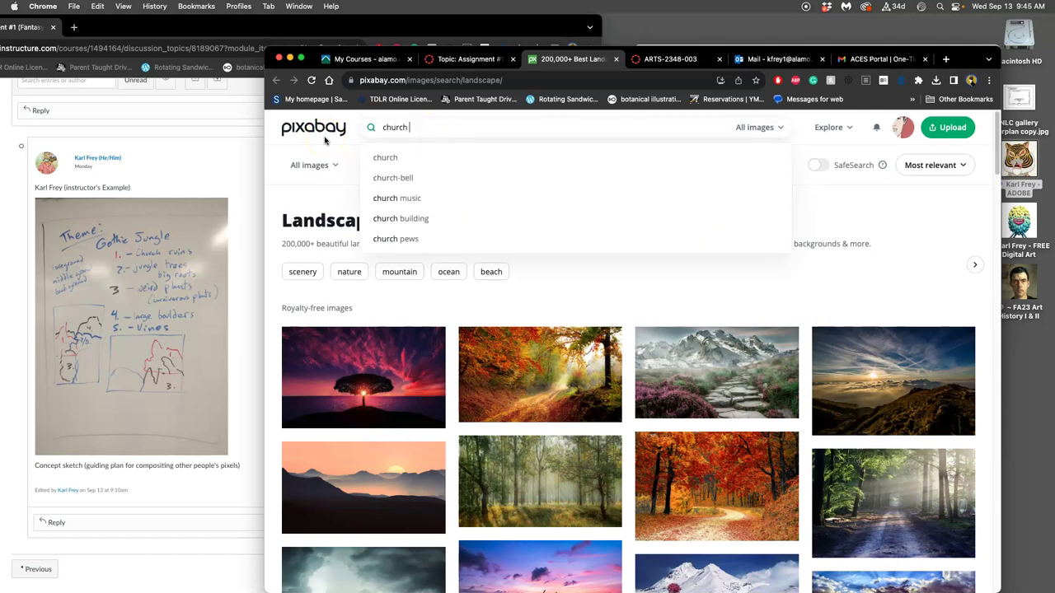
{"action": "type", "text": "ruins"}
Step: Run the church ruins search and scroll through the 574 results
{"action": "key", "text": "Return"}
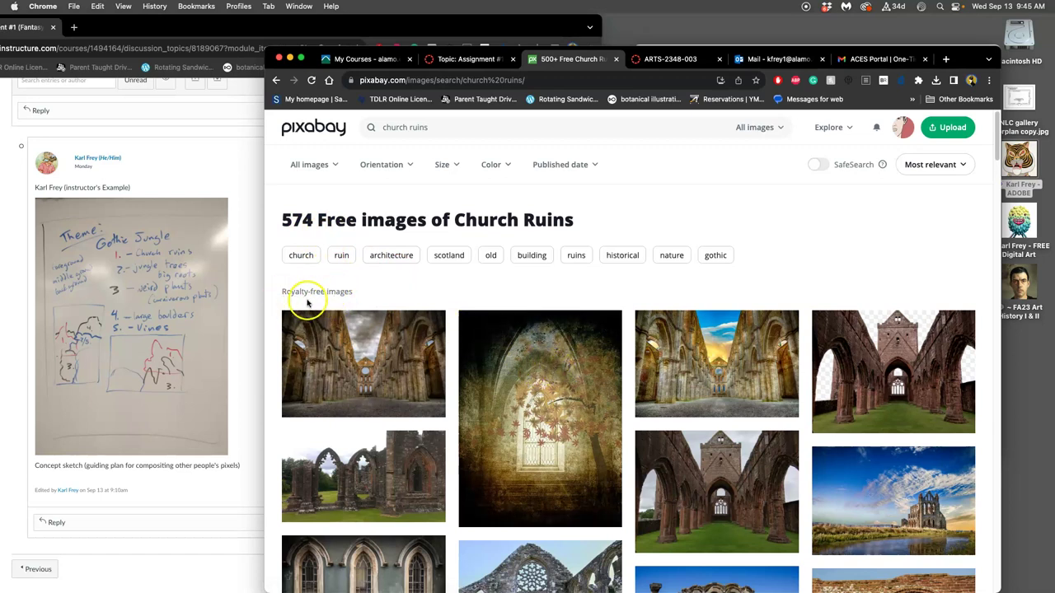
{"action": "scroll", "coordinate": [404, 330], "scroll_direction": "down", "scroll_amount": 20}
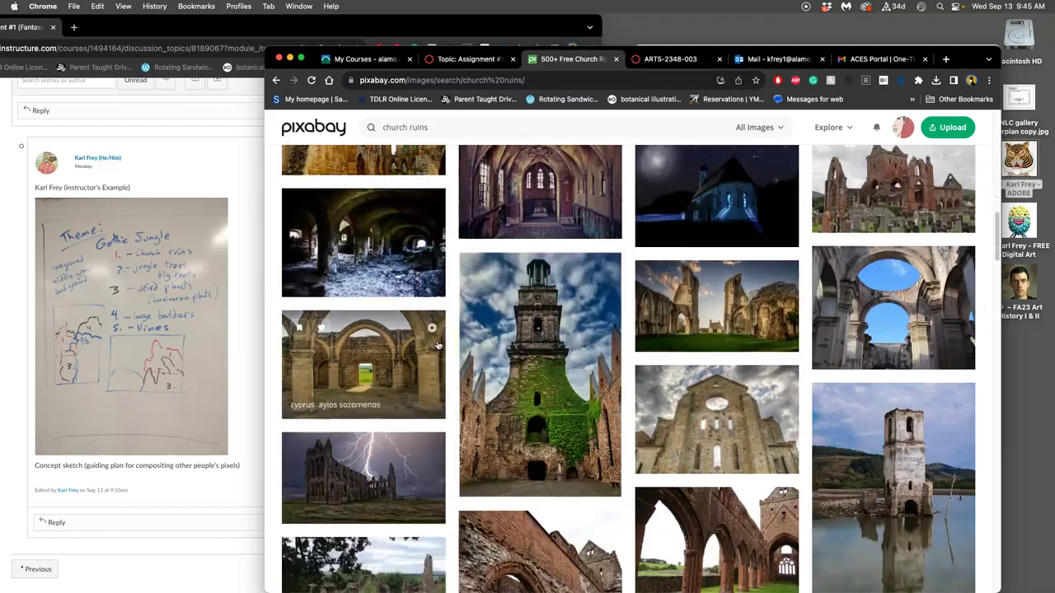
{"action": "scroll", "coordinate": [437, 345], "scroll_direction": "down", "scroll_amount": 20}
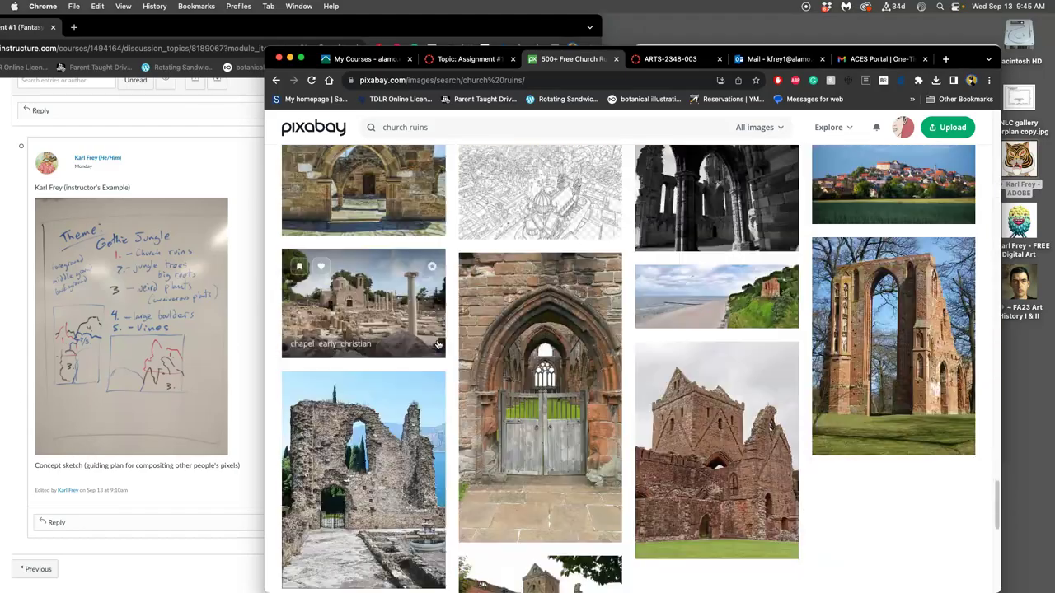
{"action": "scroll", "coordinate": [437, 345], "scroll_direction": "up", "scroll_amount": 10}
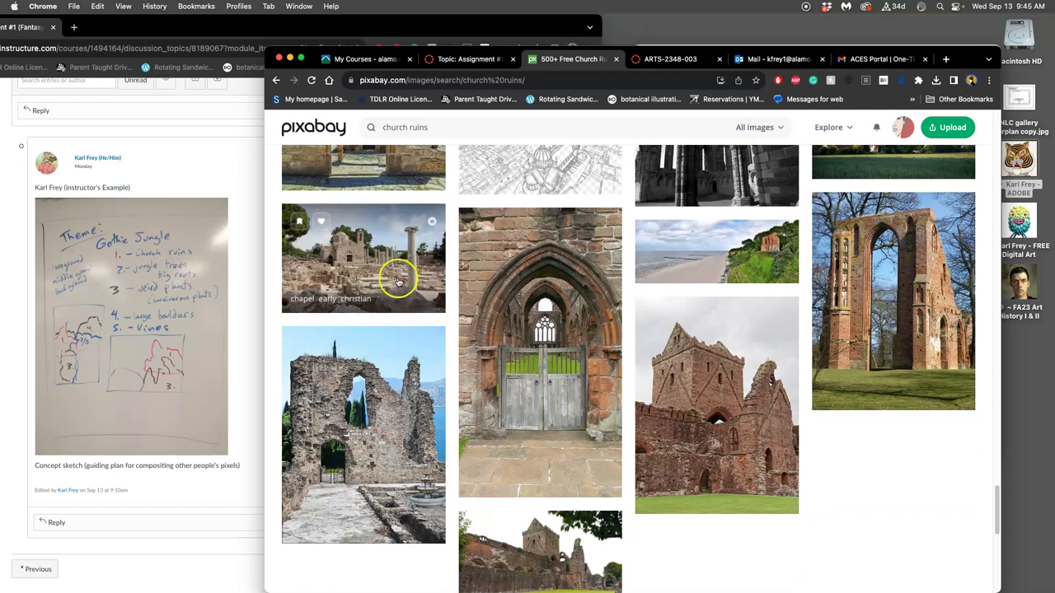
Step: Open the Chapel Early Christian and Nessebar church photos in separate tabs
{"action": "right_click", "coordinate": [373, 264]}
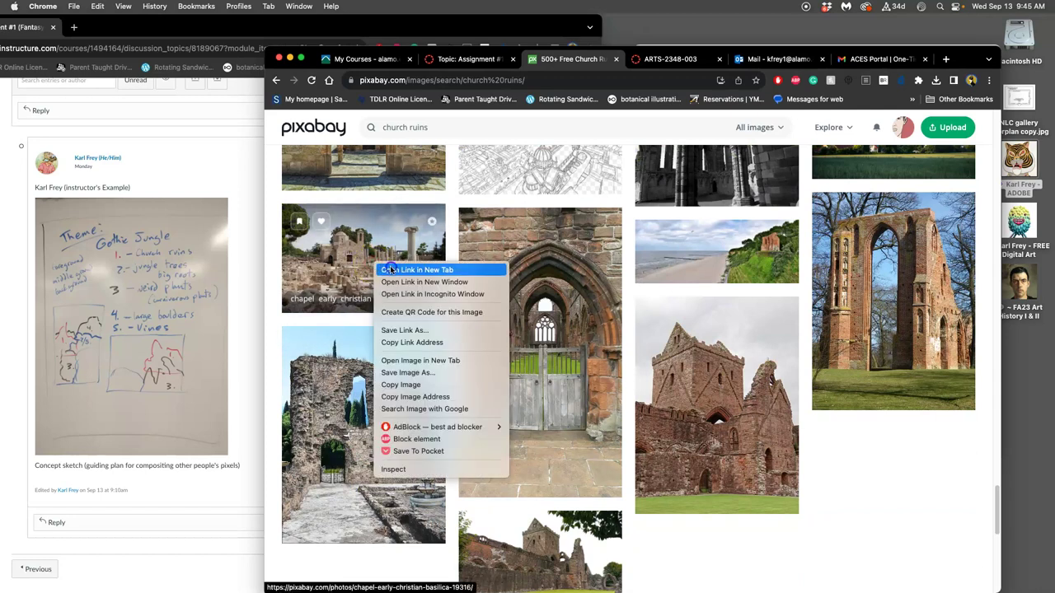
{"action": "left_click", "coordinate": [391, 270]}
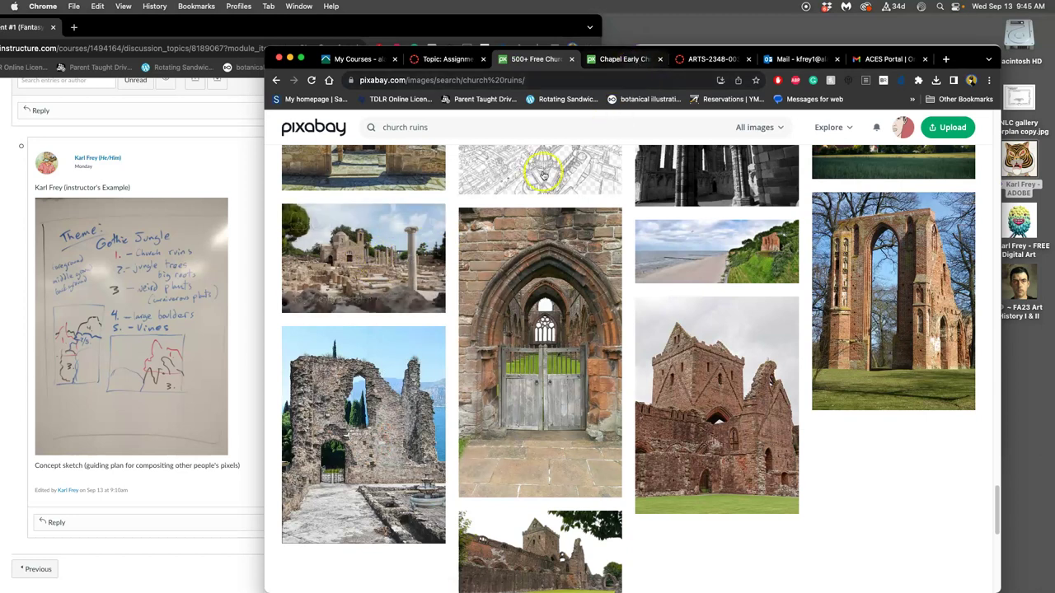
{"action": "right_click", "coordinate": [429, 242]}
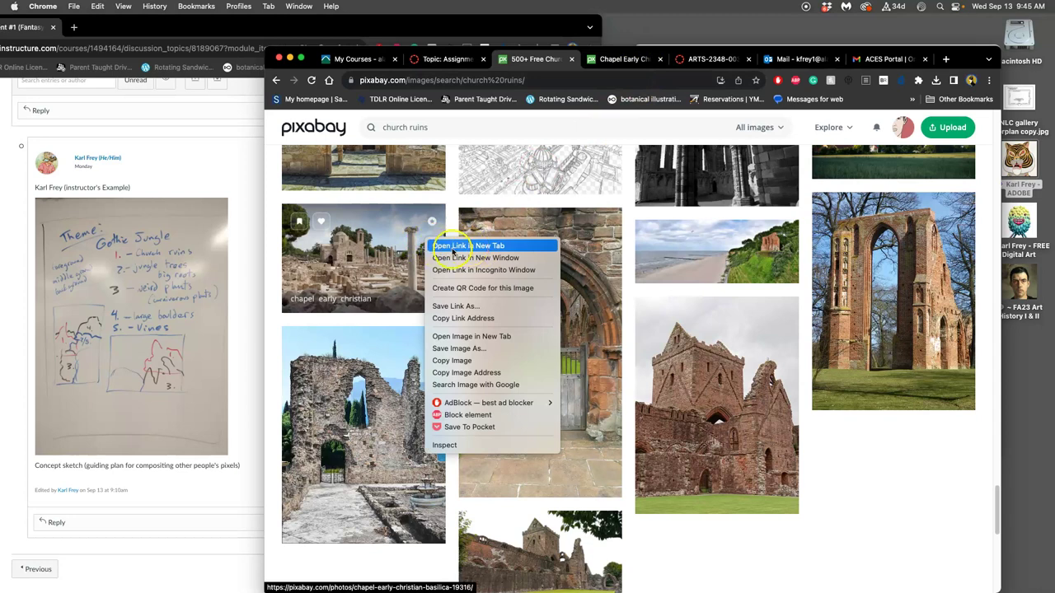
{"action": "left_click", "coordinate": [942, 499]}
{"action": "scroll", "coordinate": [940, 500], "scroll_direction": "up", "scroll_amount": 3}
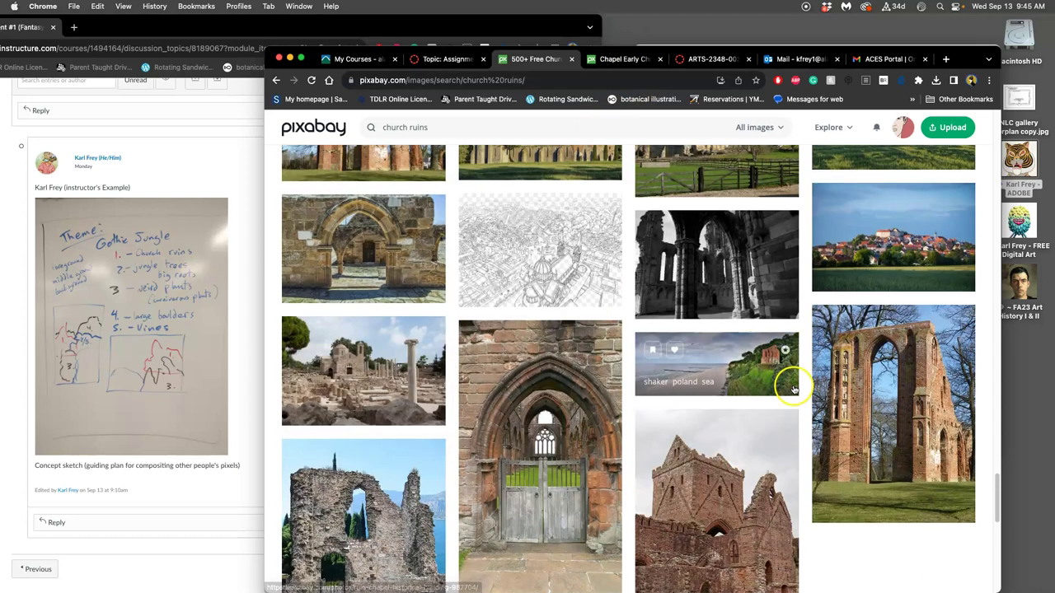
{"action": "scroll", "coordinate": [783, 354], "scroll_direction": "up", "scroll_amount": 5}
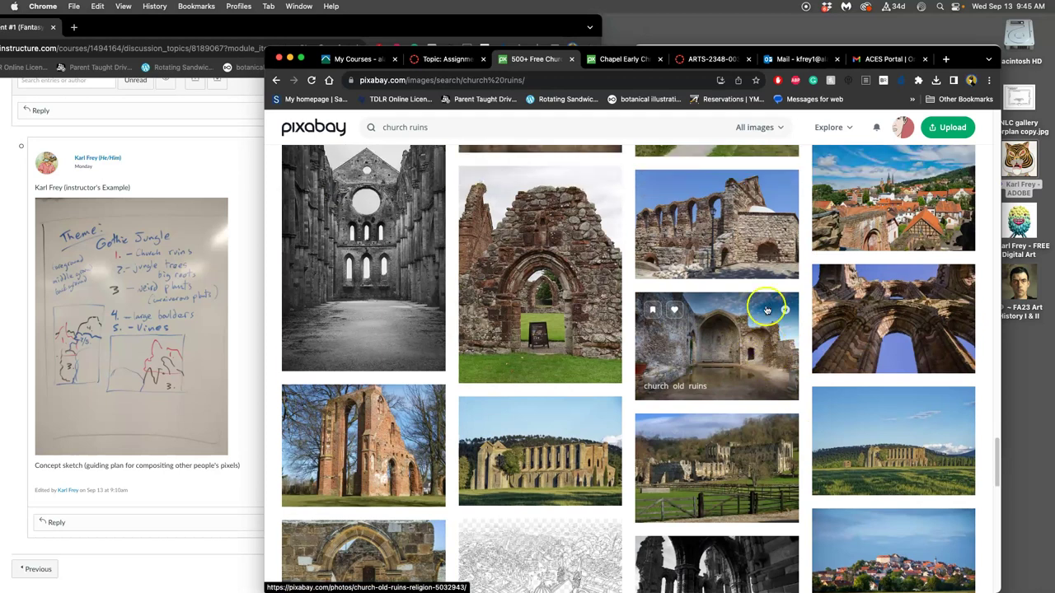
{"action": "scroll", "coordinate": [766, 310], "scroll_direction": "up", "scroll_amount": 2}
{"action": "right_click", "coordinate": [715, 301]}
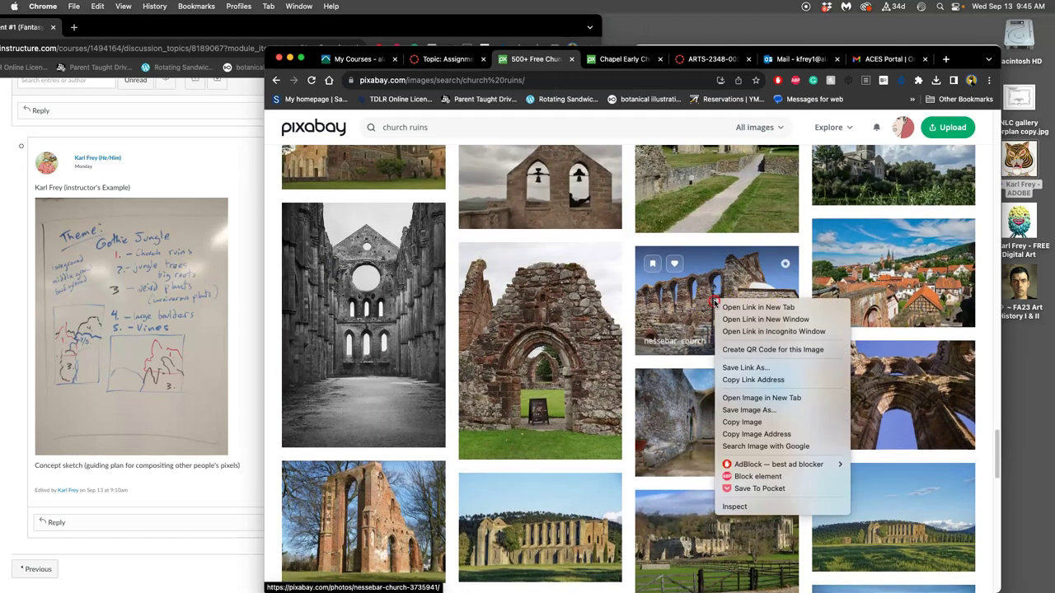
{"action": "left_click", "coordinate": [759, 307]}
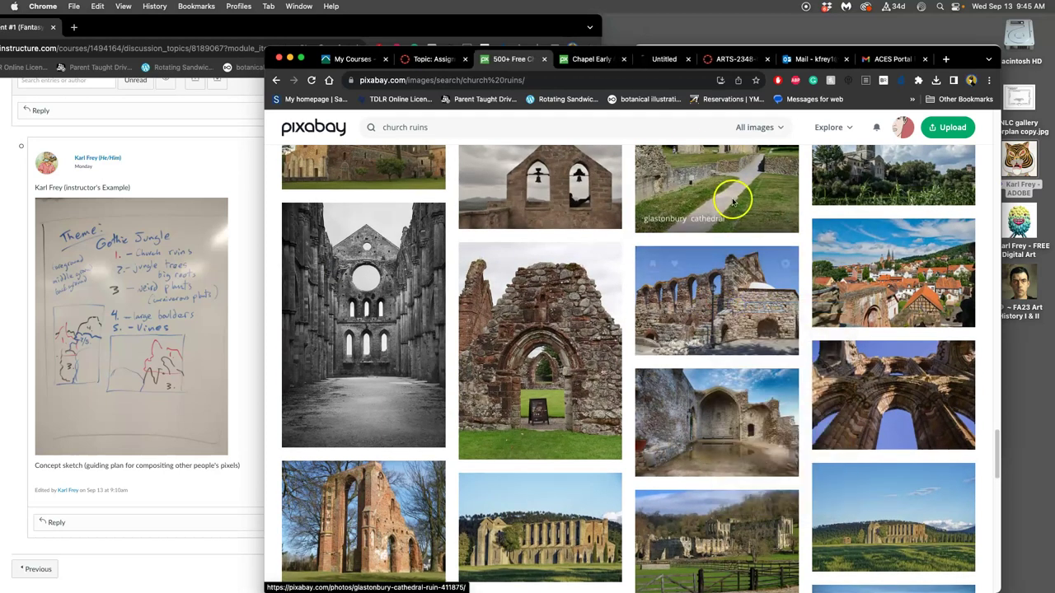
Step: Download the Chapel Early Christian photo at 2916×1944
{"action": "left_click", "coordinate": [587, 60]}
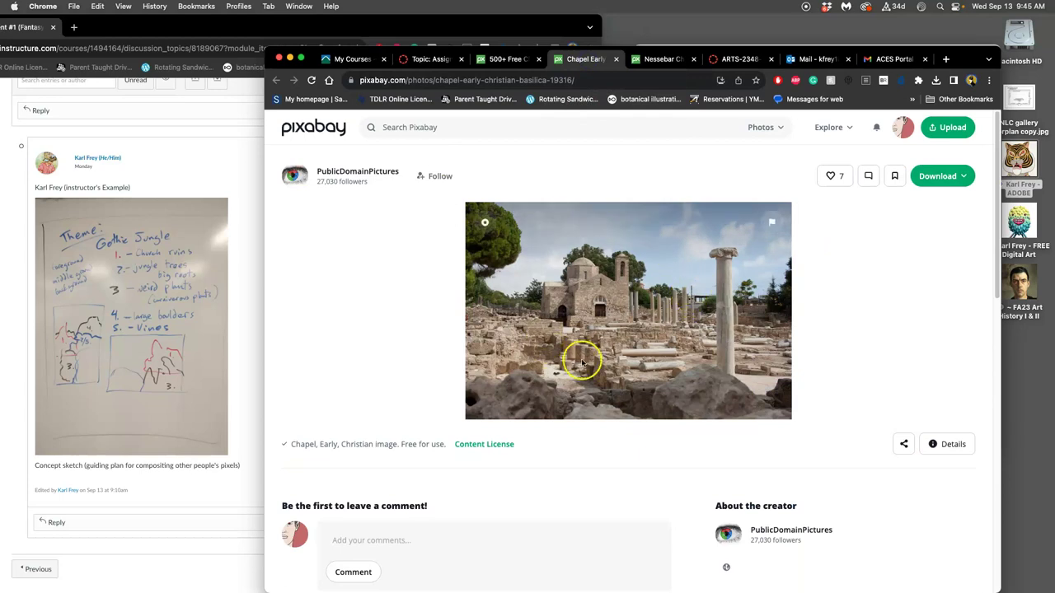
{"action": "left_click", "coordinate": [938, 178]}
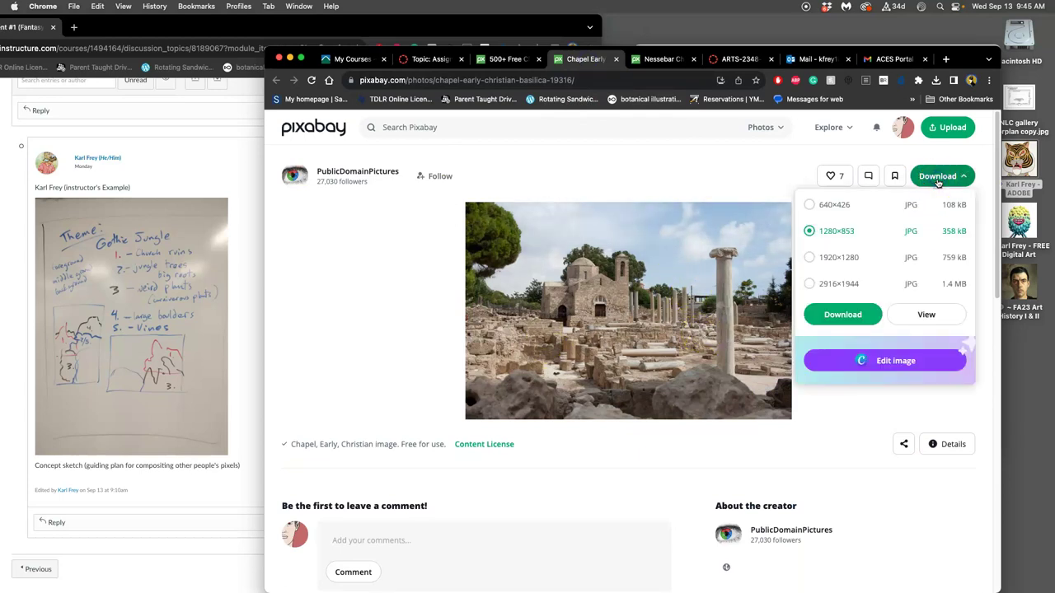
{"action": "left_click", "coordinate": [809, 284]}
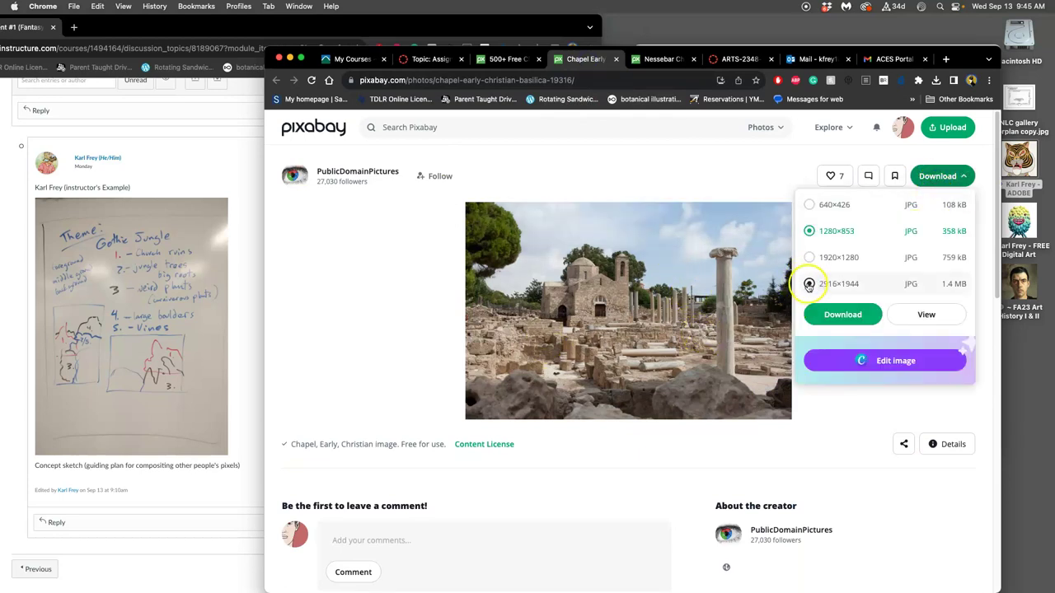
{"action": "left_click", "coordinate": [855, 318]}
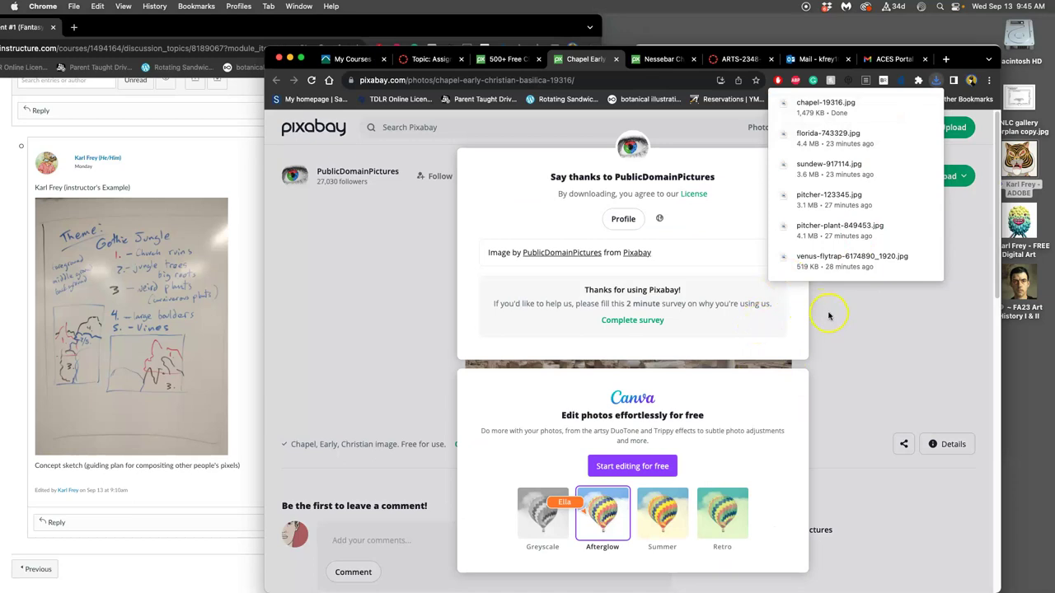
{"action": "left_click", "coordinate": [829, 315]}
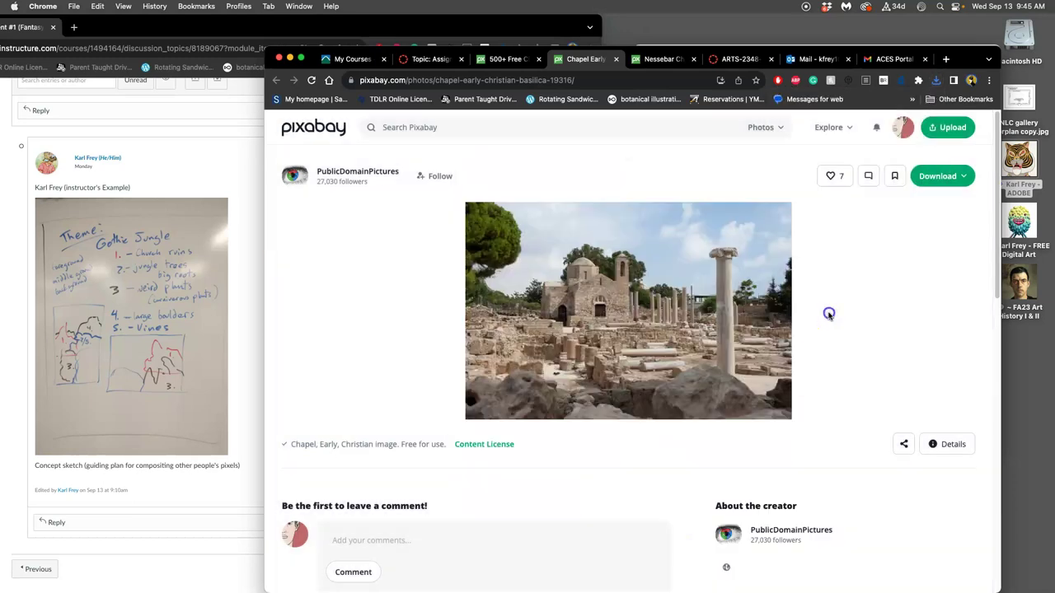
Step: Pick the 1920×1280 size, then close the download size options
{"action": "left_click", "coordinate": [934, 176]}
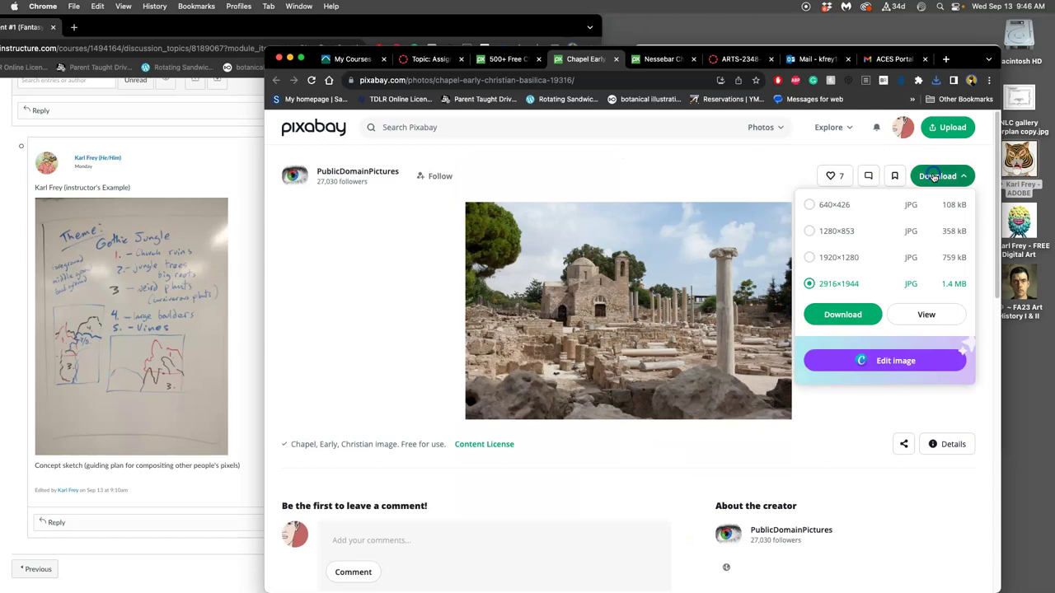
{"action": "left_click", "coordinate": [827, 261]}
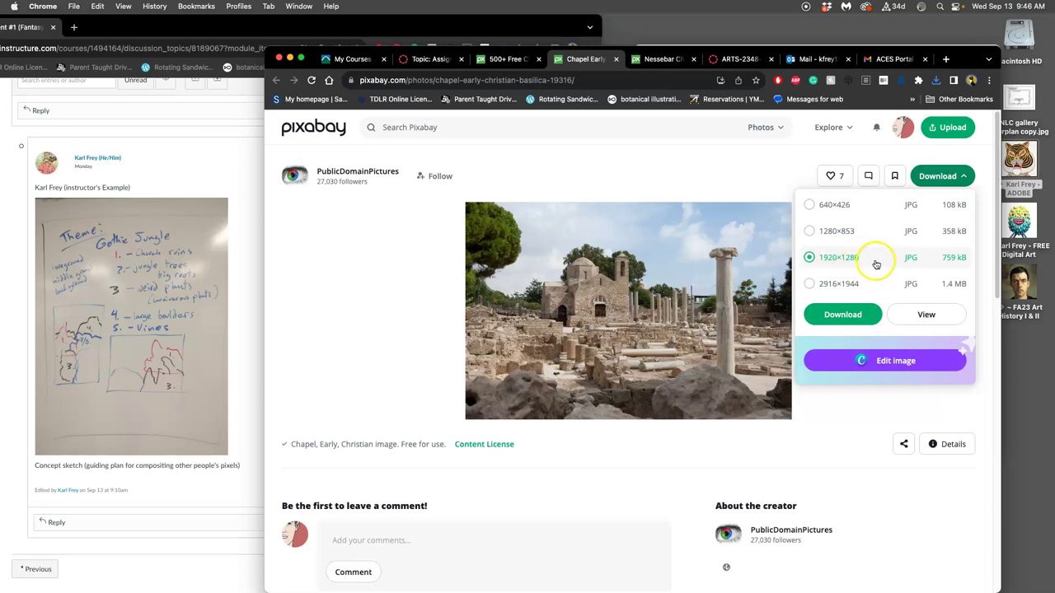
{"action": "left_click", "coordinate": [422, 372]}
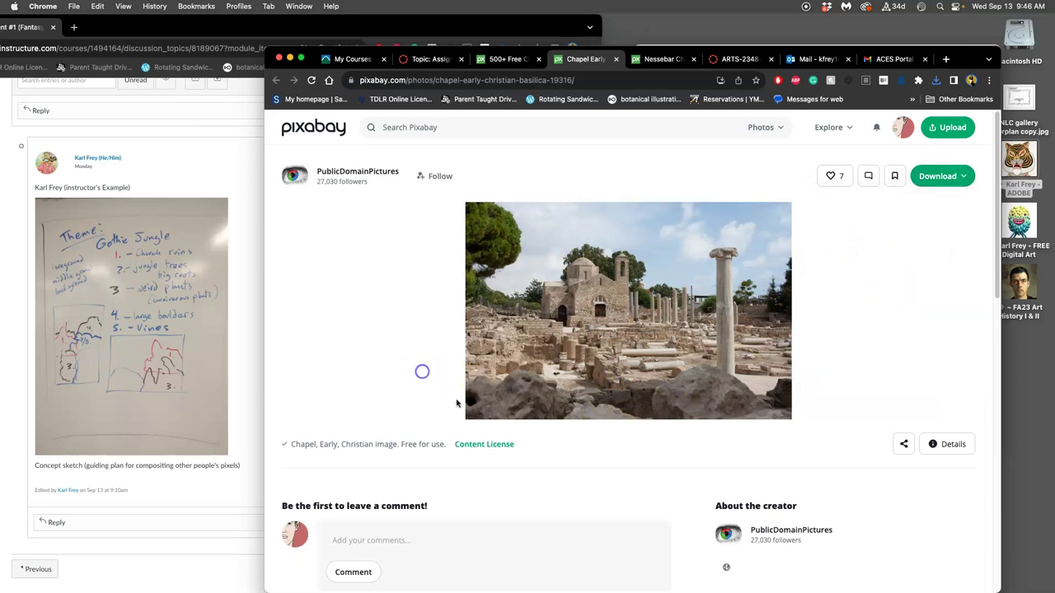
Step: Open the chapel photo's Content License summary and read the allowed and prohibited uses
{"action": "left_click", "coordinate": [483, 447]}
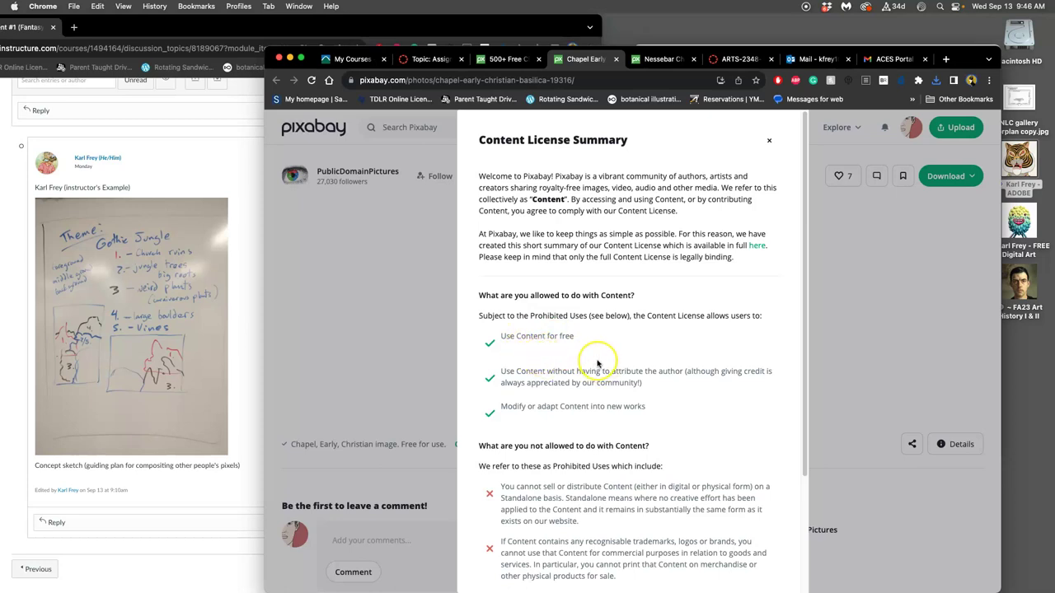
{"action": "scroll", "coordinate": [598, 364], "scroll_direction": "down", "scroll_amount": 4}
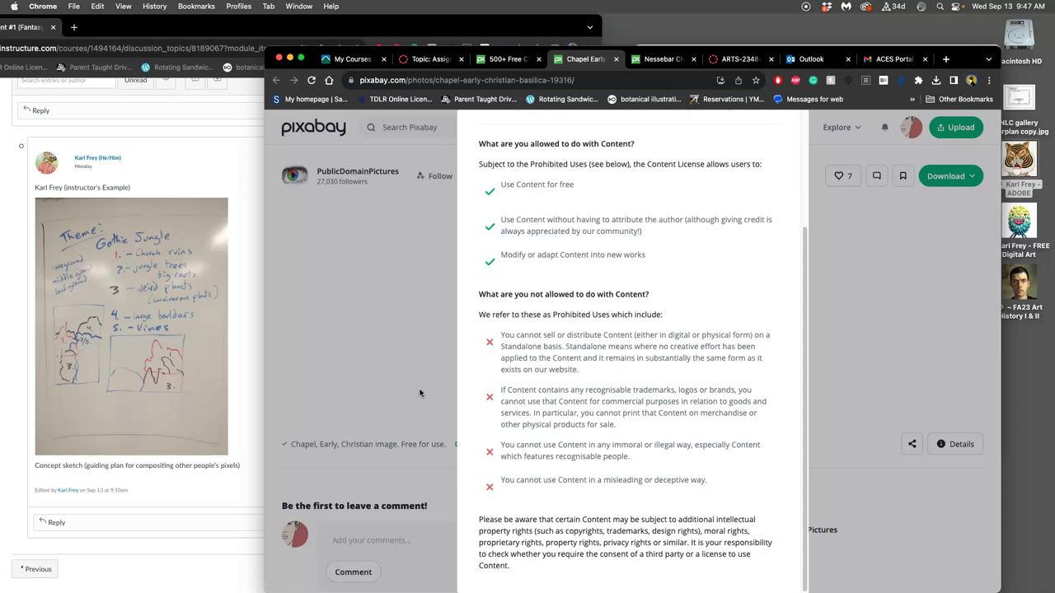
Step: Close the Content License summary to return to the chapel photo page
{"action": "left_click", "coordinate": [420, 393]}
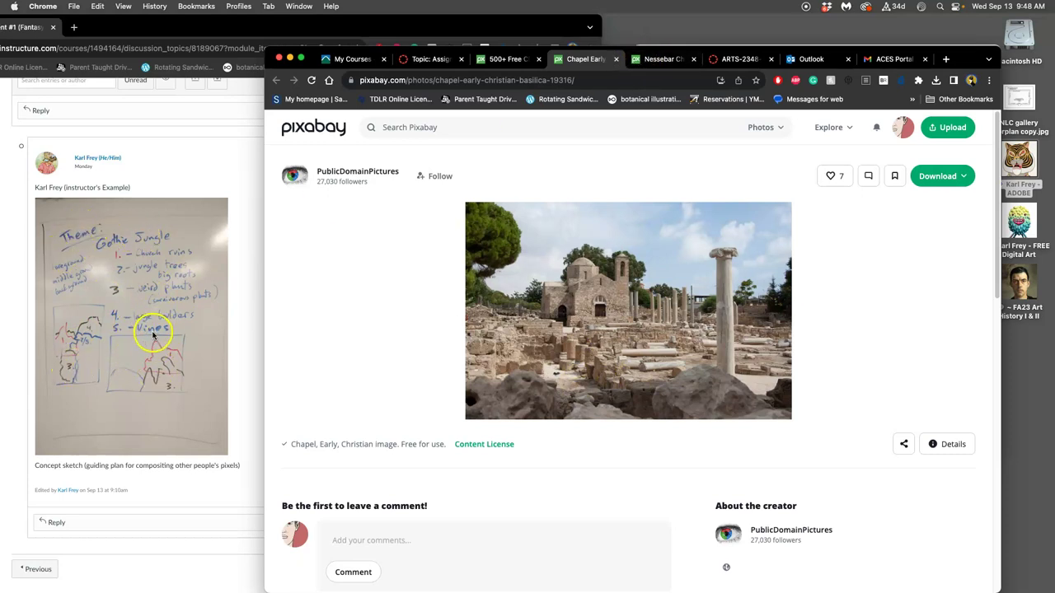
Step: Download the Nessebar church photo at 3000×2000, then close the Nessebar and chapel tabs
{"action": "scroll", "coordinate": [150, 282], "scroll_direction": "up", "scroll_amount": 5}
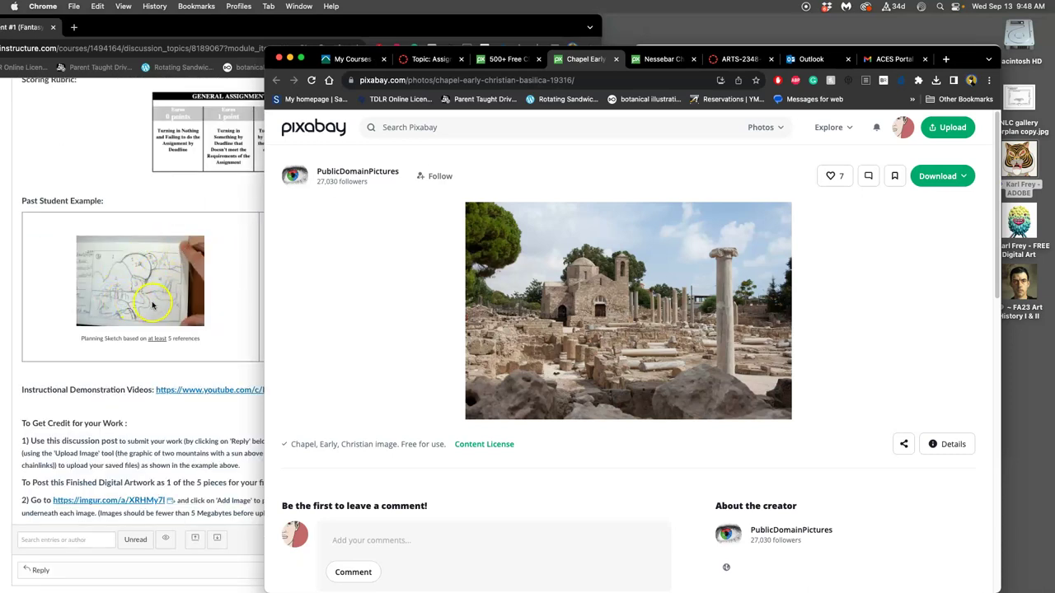
{"action": "scroll", "coordinate": [169, 313], "scroll_direction": "down", "scroll_amount": 8}
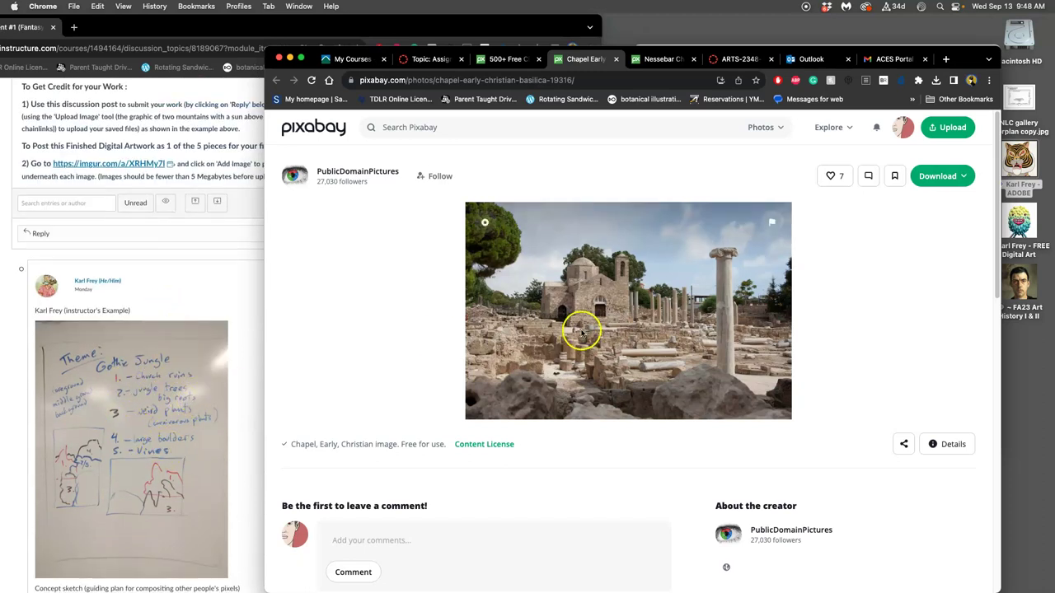
{"action": "left_click", "coordinate": [652, 62]}
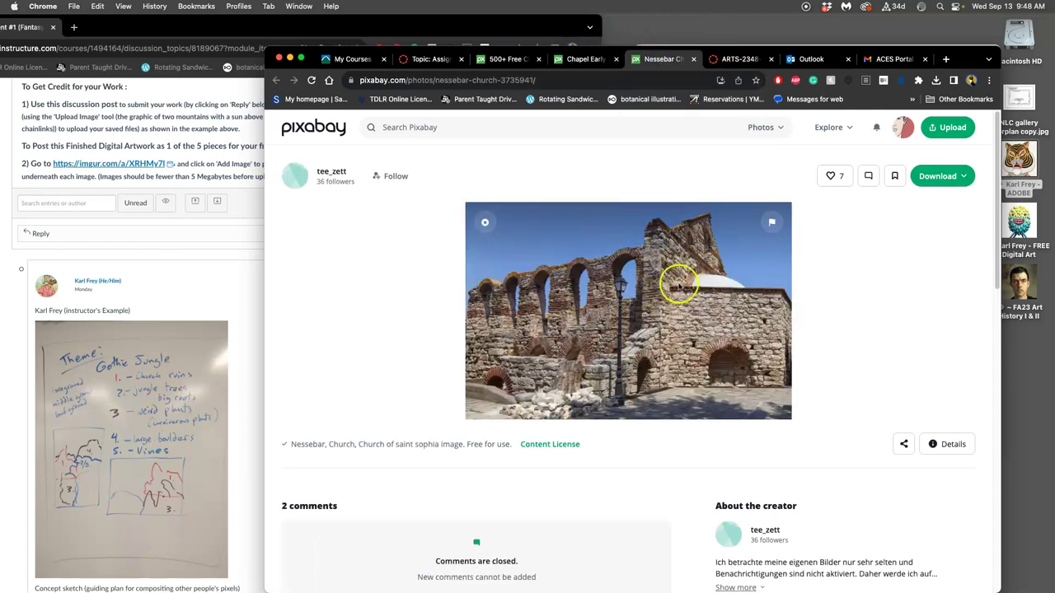
{"action": "left_click", "coordinate": [927, 180]}
{"action": "left_click", "coordinate": [810, 284]}
{"action": "left_click", "coordinate": [836, 315]}
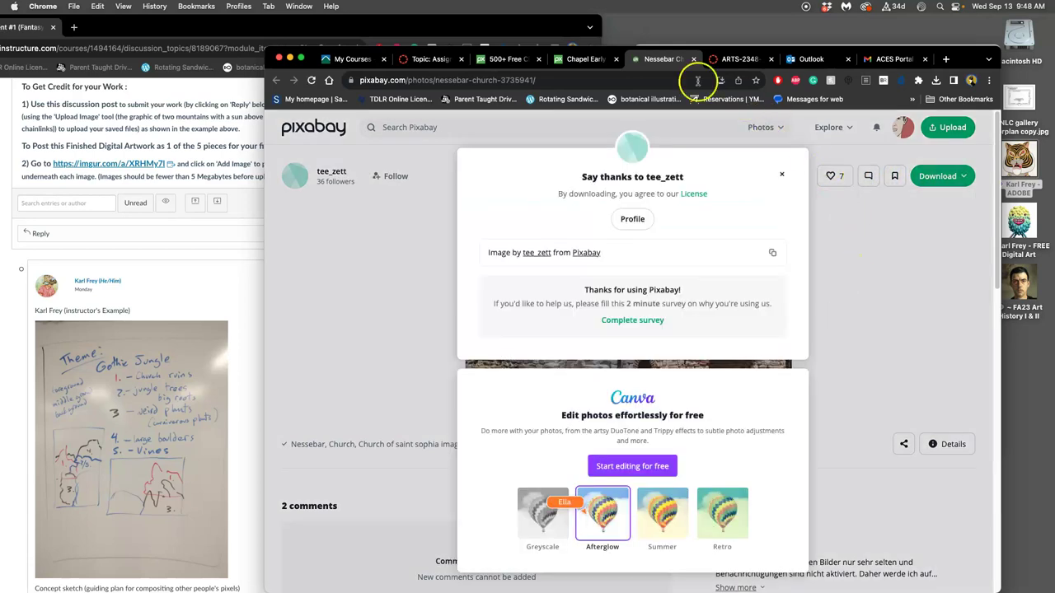
{"action": "left_click", "coordinate": [692, 59]}
{"action": "left_click", "coordinate": [615, 60]}
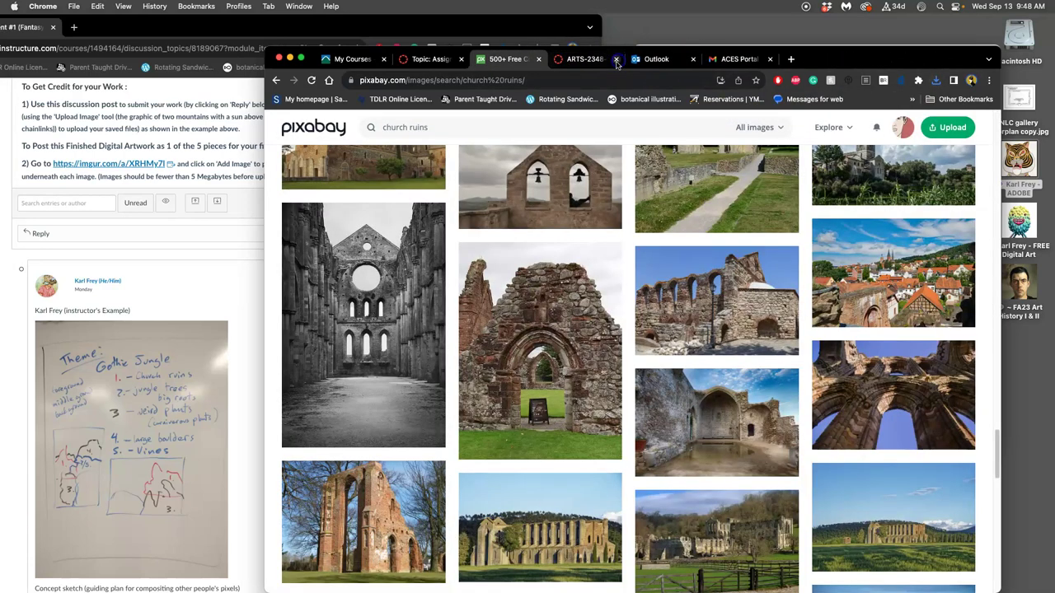
Step: Search Pixabay for 'jungle trees' and skim the results
{"action": "scroll", "coordinate": [640, 239], "scroll_direction": "up", "scroll_amount": 10}
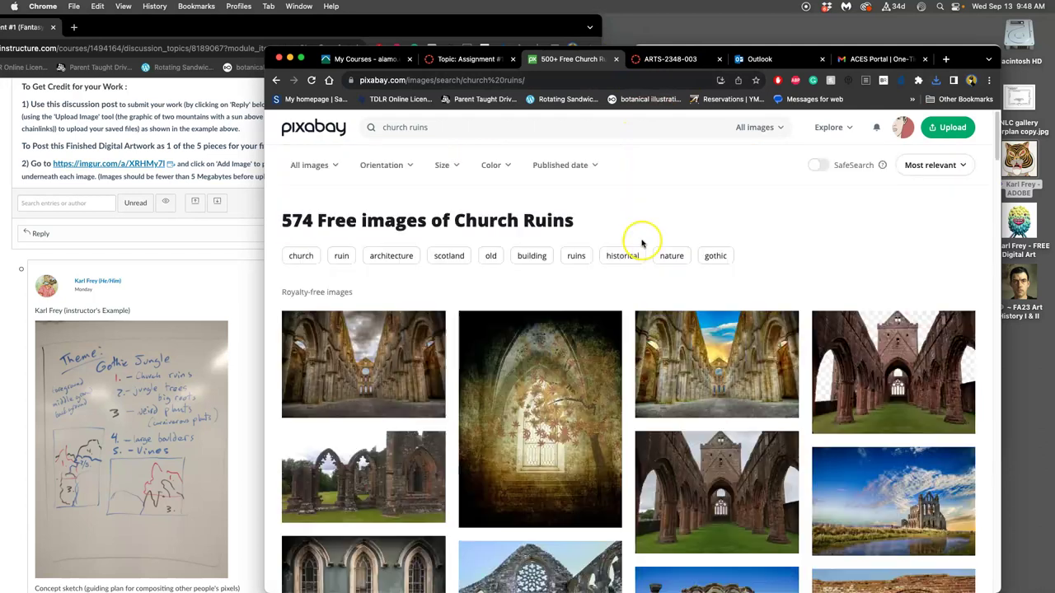
{"action": "left_click", "coordinate": [438, 129]}
{"action": "key", "text": "super+a"}
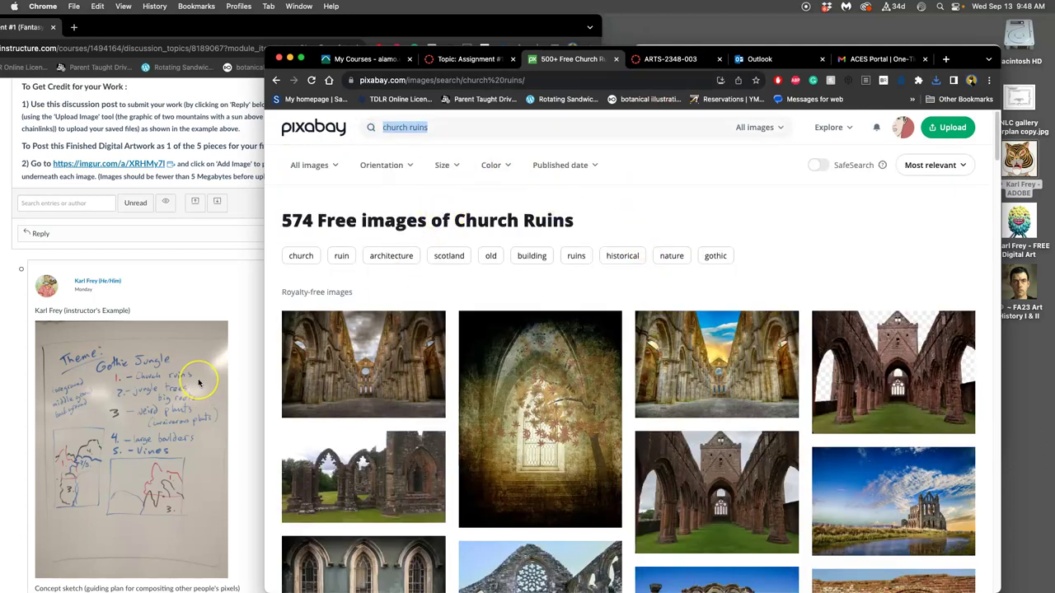
{"action": "type", "text": "jungle t"}
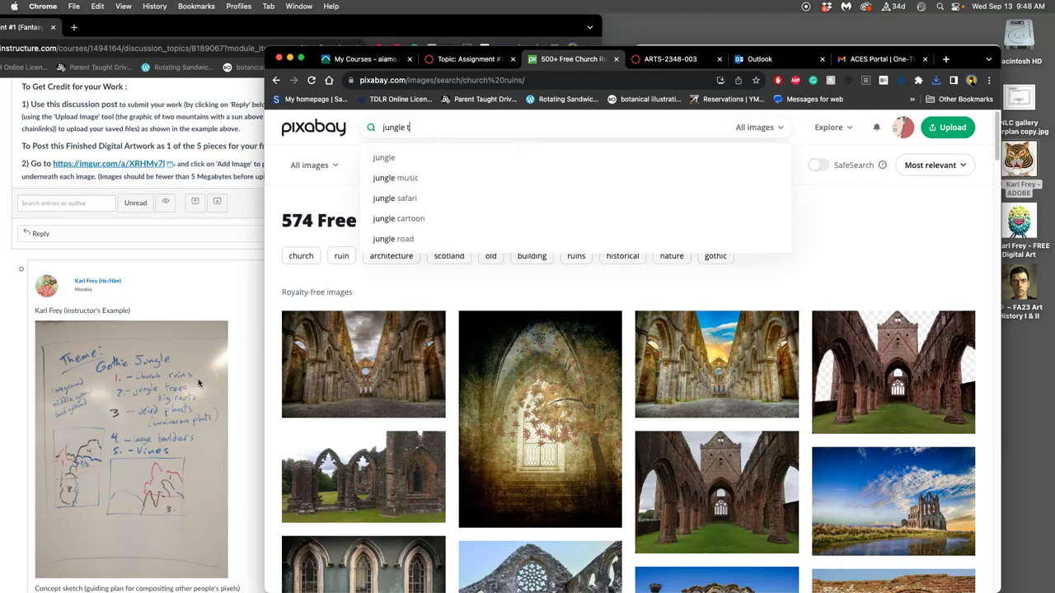
{"action": "type", "text": "rees"}
{"action": "key", "text": "Return"}
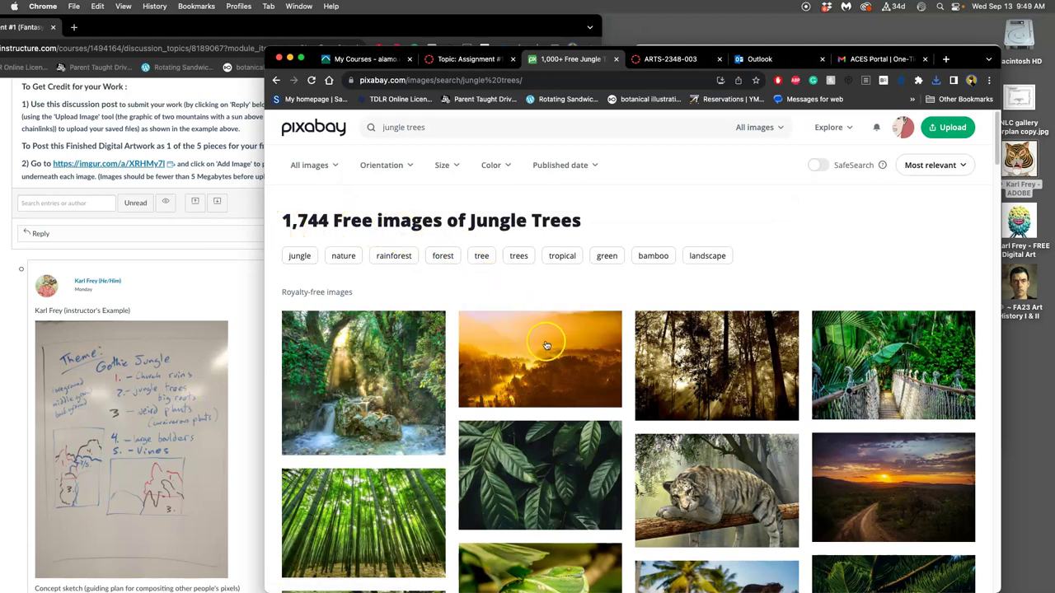
{"action": "scroll", "coordinate": [590, 356], "scroll_direction": "down", "scroll_amount": 5}
{"action": "scroll", "coordinate": [591, 356], "scroll_direction": "down", "scroll_amount": 5}
{"action": "scroll", "coordinate": [568, 314], "scroll_direction": "up", "scroll_amount": 10}
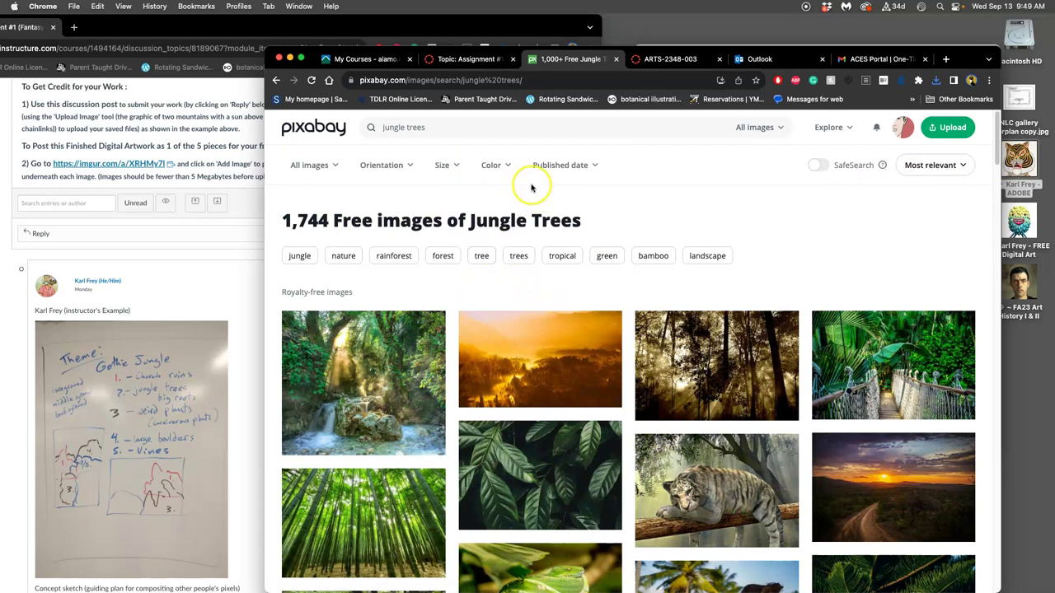
Step: Refine the search to 'jungle trees roots' and scroll through the 58 results
{"action": "left_click", "coordinate": [452, 130]}
{"action": "type", "text": "roots"}
{"action": "key", "text": "Return"}
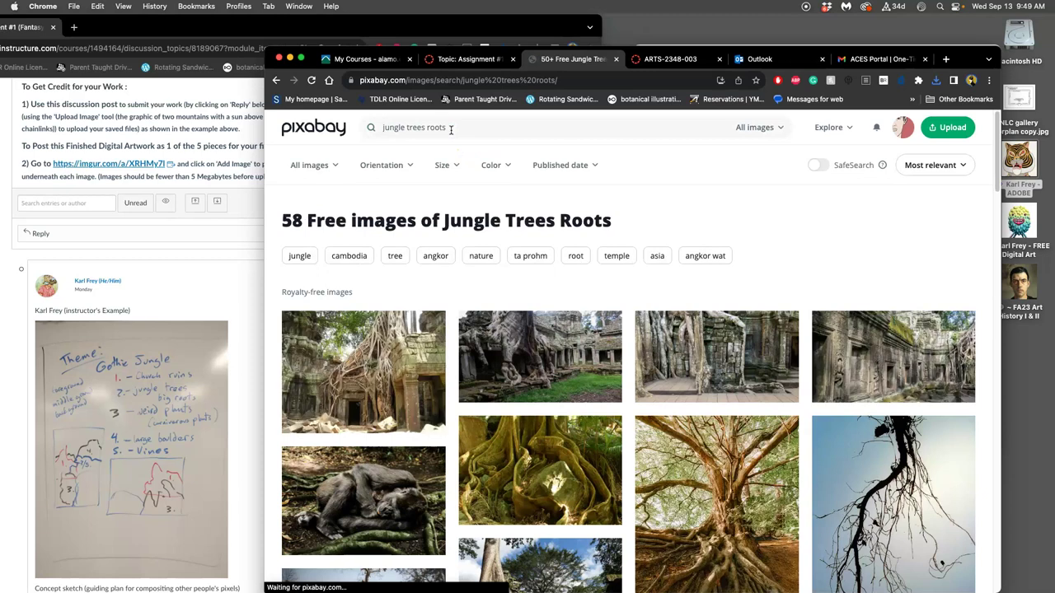
{"action": "scroll", "coordinate": [749, 322], "scroll_direction": "down", "scroll_amount": 2}
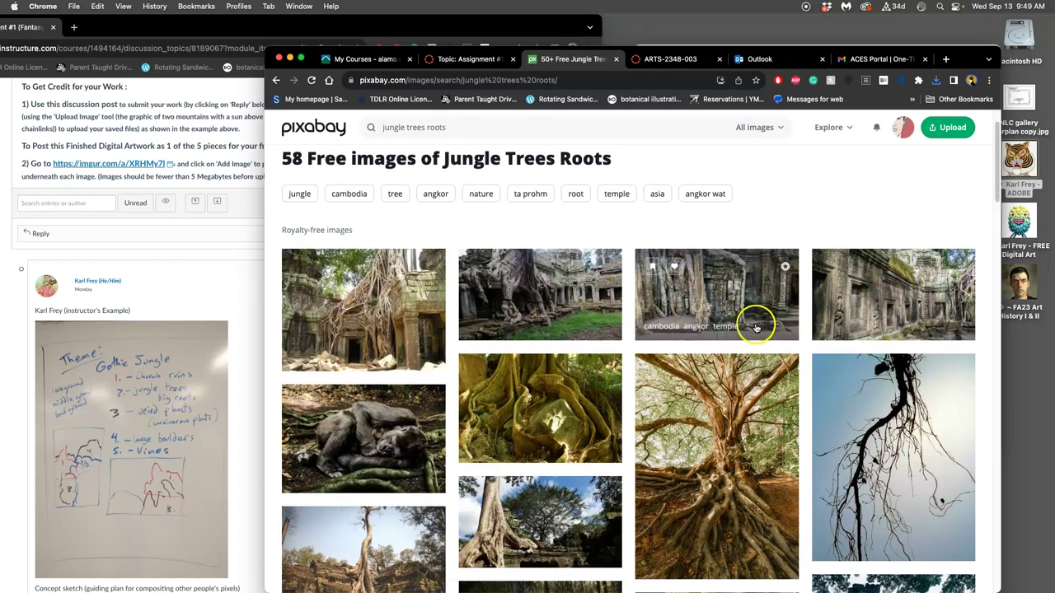
{"action": "scroll", "coordinate": [756, 326], "scroll_direction": "down", "scroll_amount": 10}
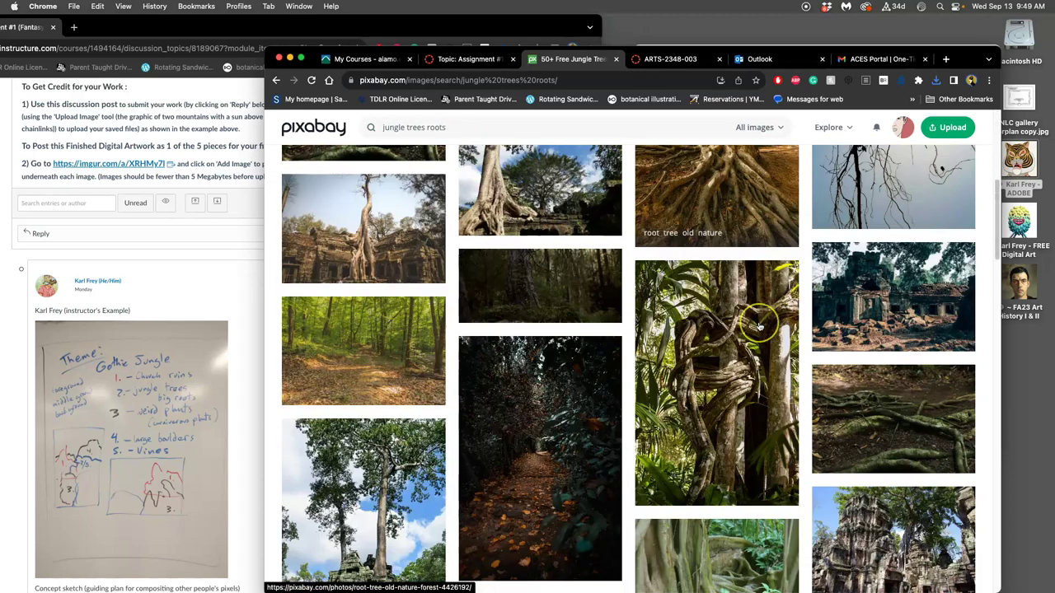
{"action": "scroll", "coordinate": [759, 327], "scroll_direction": "down", "scroll_amount": 3}
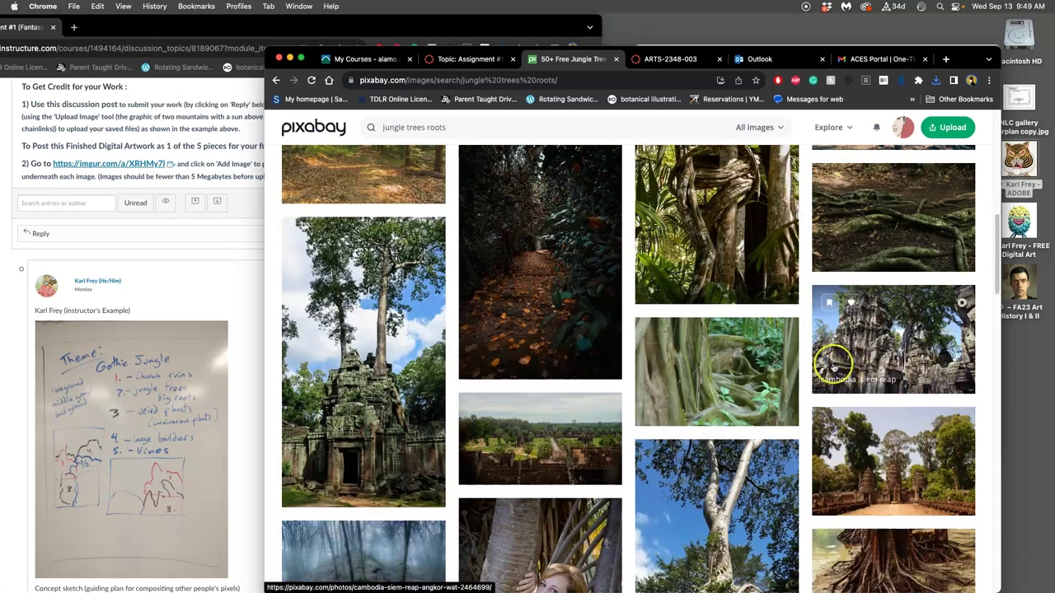
{"action": "scroll", "coordinate": [890, 371], "scroll_direction": "down", "scroll_amount": 7}
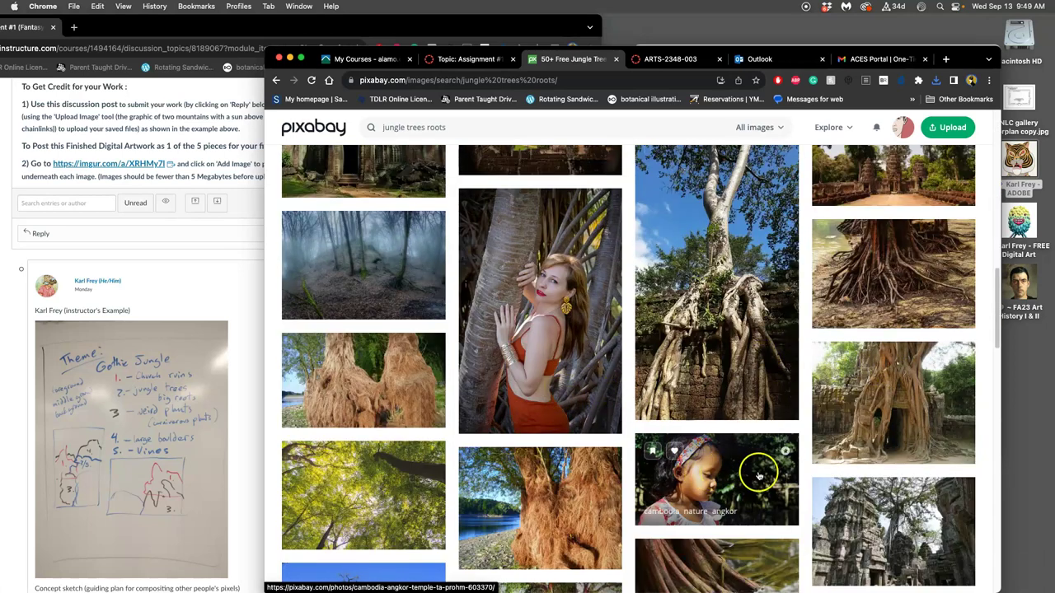
{"action": "scroll", "coordinate": [750, 409], "scroll_direction": "up", "scroll_amount": 4}
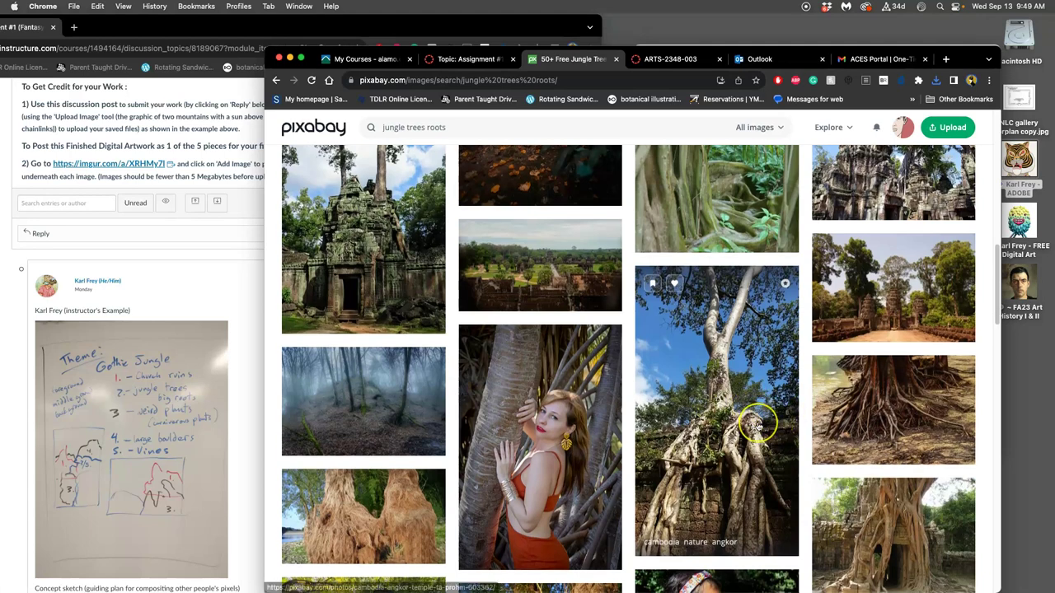
{"action": "scroll", "coordinate": [757, 422], "scroll_direction": "down", "scroll_amount": 2}
{"action": "scroll", "coordinate": [758, 427], "scroll_direction": "down", "scroll_amount": 3}
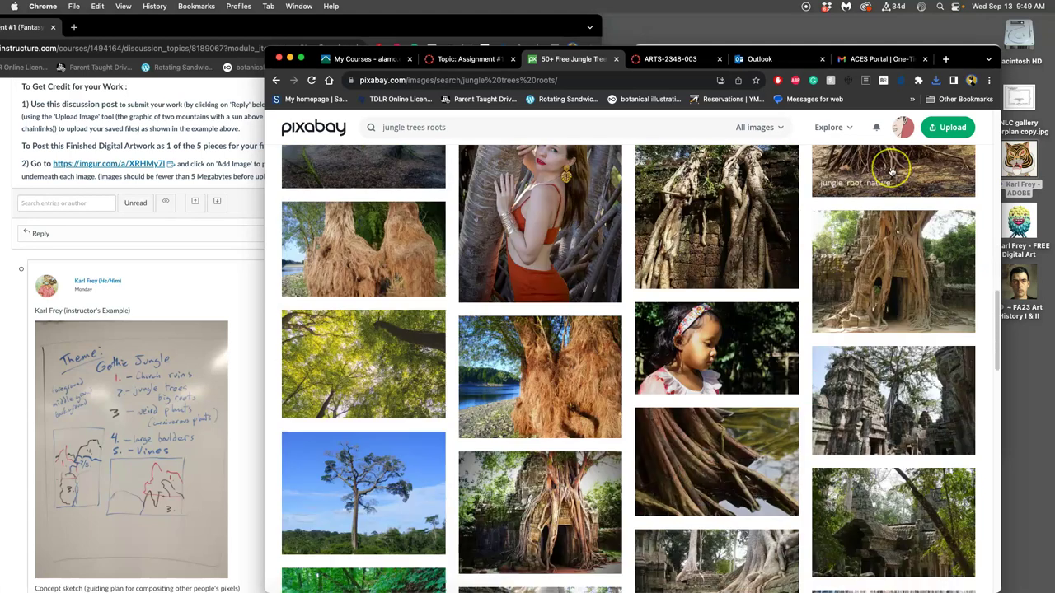
{"action": "scroll", "coordinate": [891, 171], "scroll_direction": "down", "scroll_amount": 2}
{"action": "scroll", "coordinate": [742, 420], "scroll_direction": "down", "scroll_amount": 4}
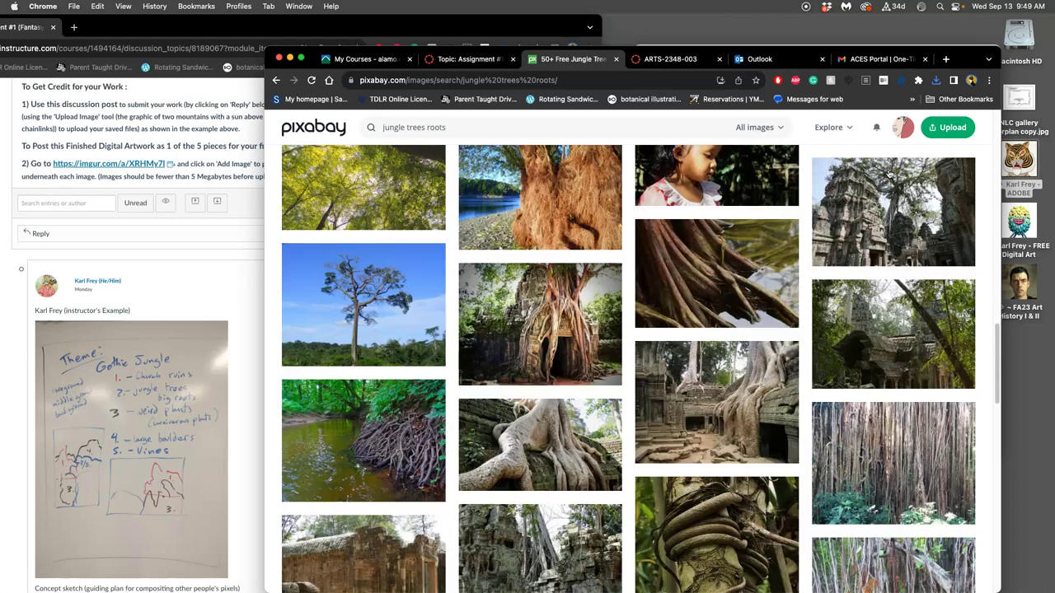
Step: Download the Angkor Wat photo at 2048×1536 and close its tab
{"action": "right_click", "coordinate": [733, 418]}
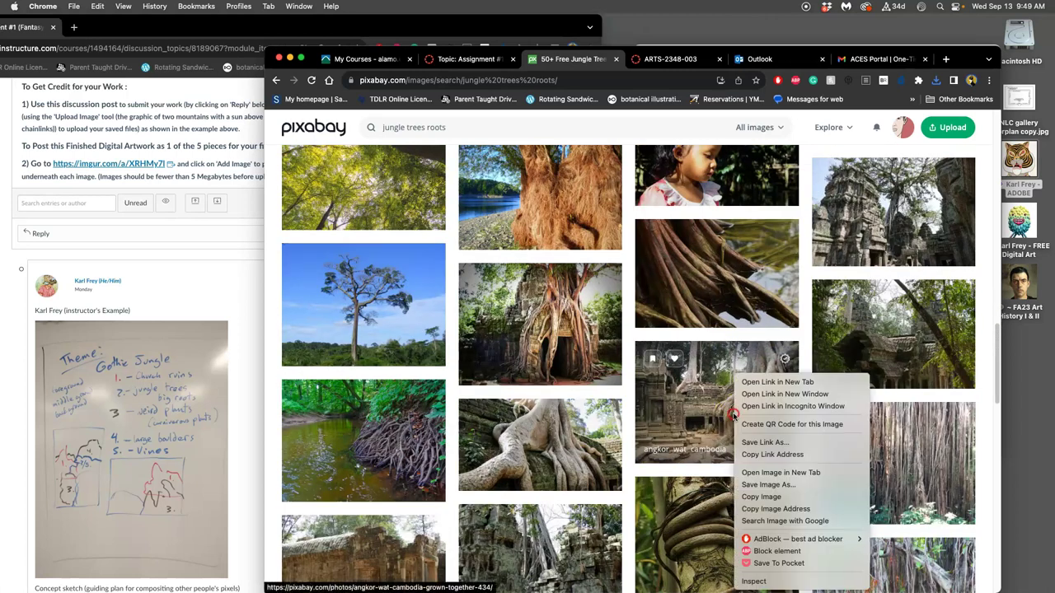
{"action": "left_click", "coordinate": [763, 378]}
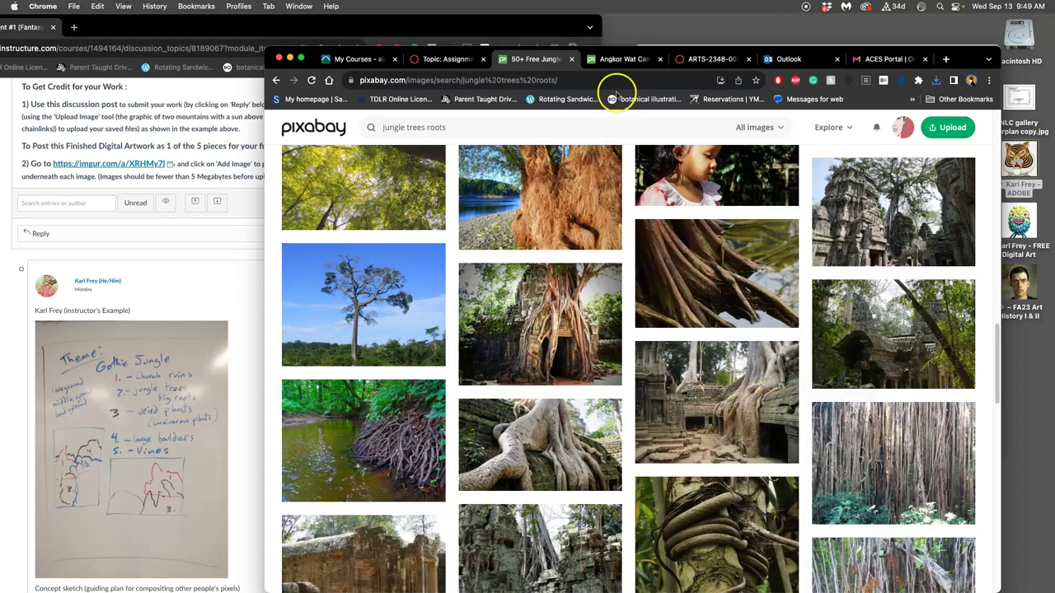
{"action": "left_click", "coordinate": [628, 63]}
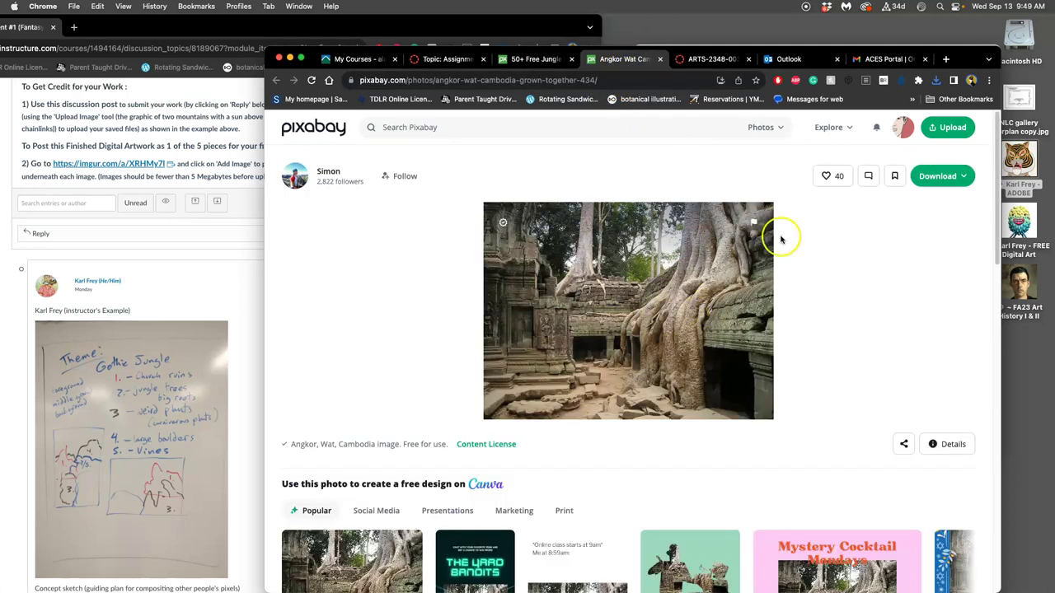
{"action": "left_click", "coordinate": [947, 177]}
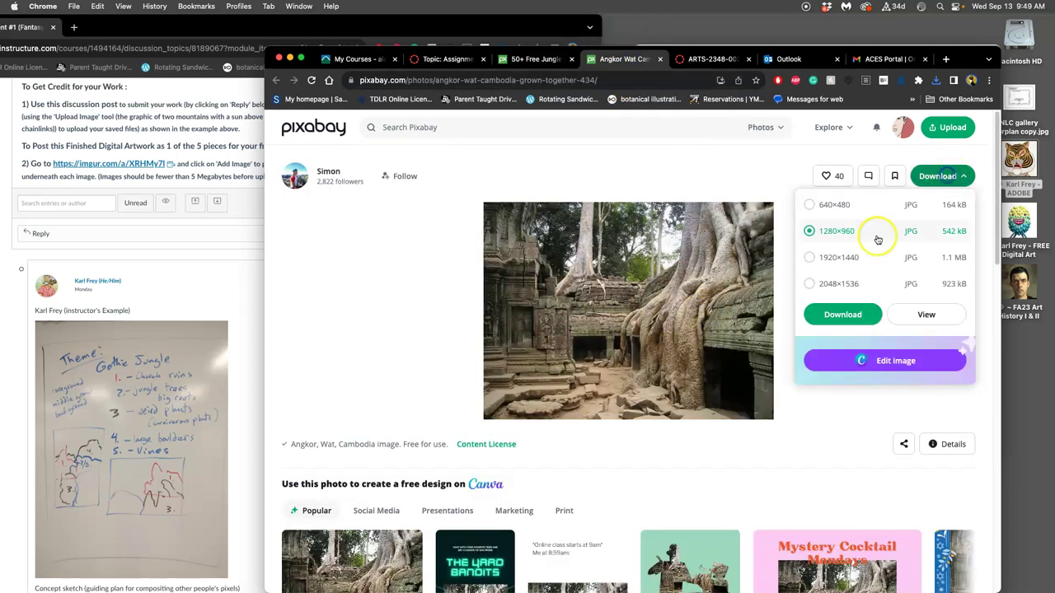
{"action": "left_click", "coordinate": [810, 284]}
{"action": "left_click", "coordinate": [848, 318]}
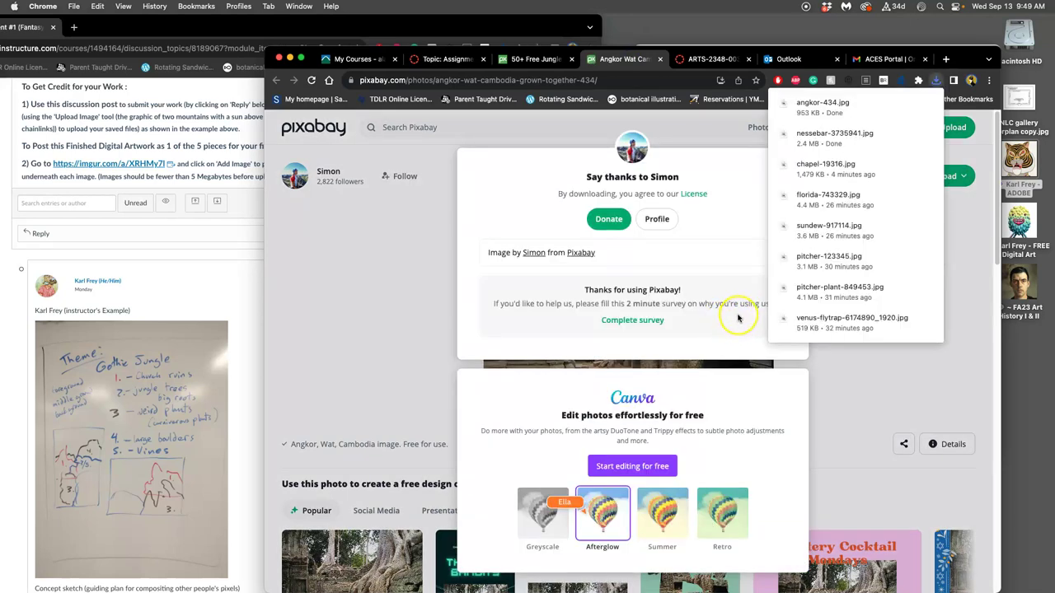
{"action": "left_click", "coordinate": [660, 58]}
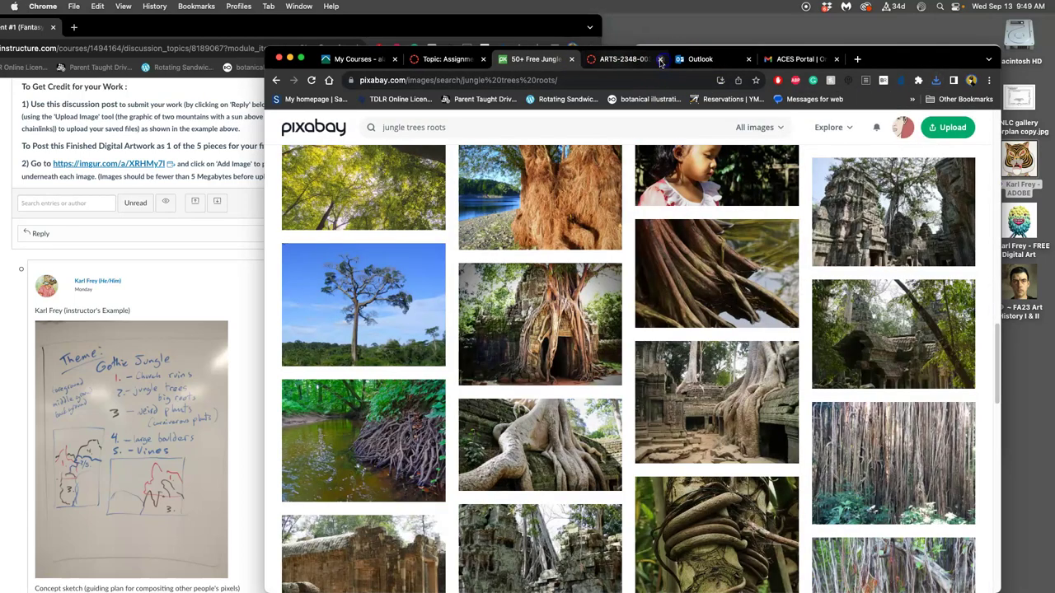
Step: Browse more jungle trees roots results, then show the Downloads stack from the Dock
{"action": "scroll", "coordinate": [739, 315], "scroll_direction": "down", "scroll_amount": 5}
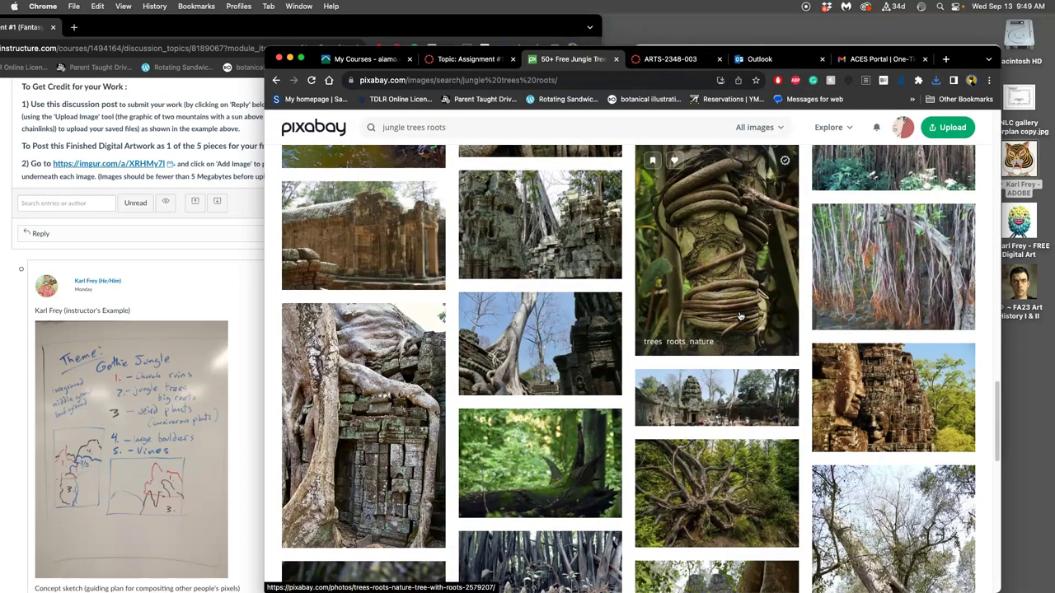
{"action": "scroll", "coordinate": [739, 316], "scroll_direction": "down", "scroll_amount": 3}
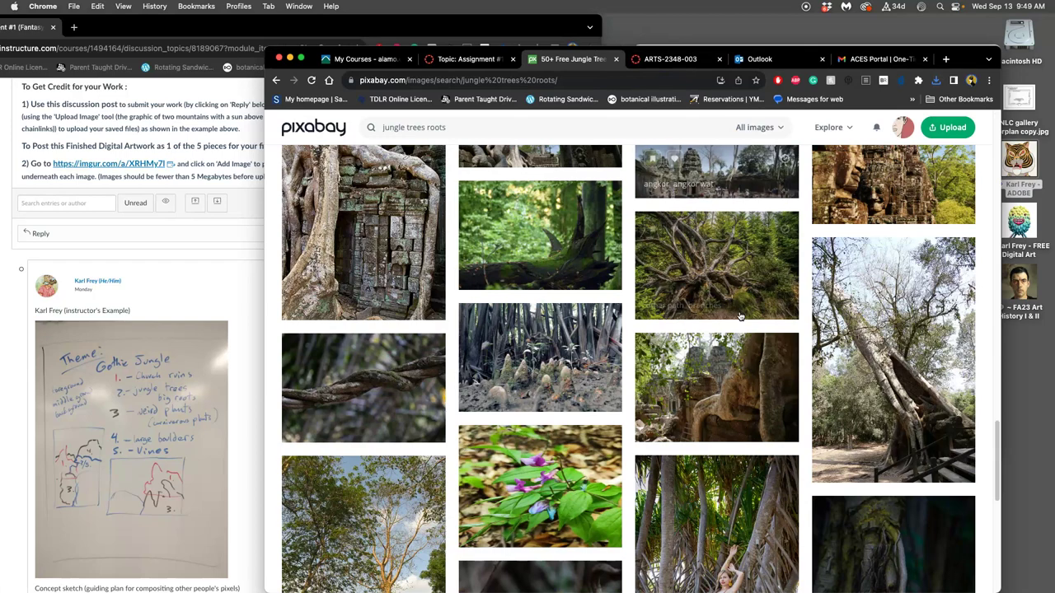
{"action": "scroll", "coordinate": [739, 316], "scroll_direction": "down", "scroll_amount": 10}
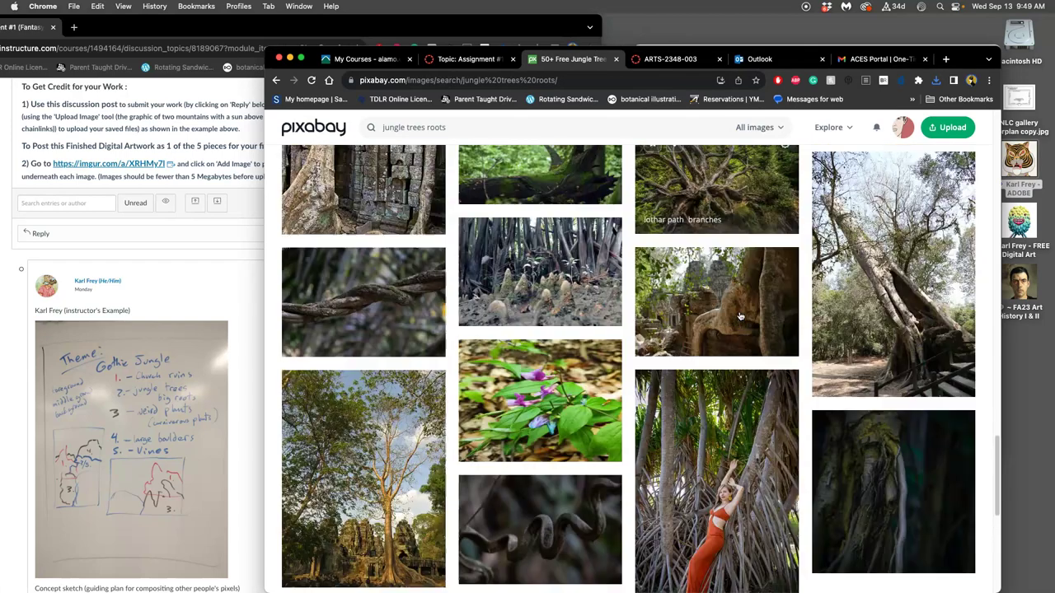
{"action": "scroll", "coordinate": [739, 315], "scroll_direction": "down", "scroll_amount": 5}
{"action": "left_click", "coordinate": [748, 248]}
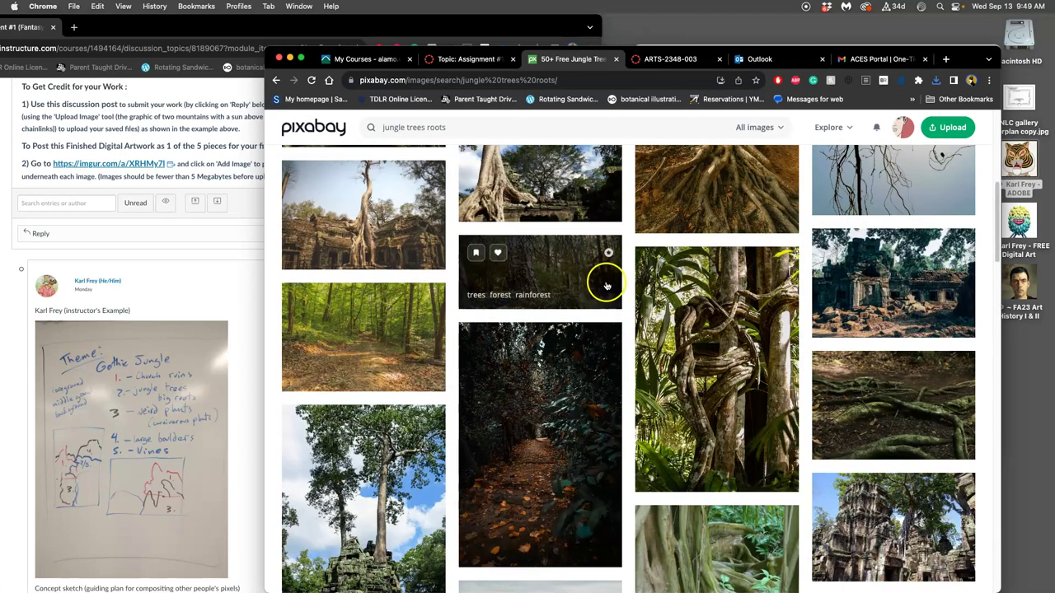
{"action": "mouse_move", "coordinate": [7, 445]}
{"action": "left_click", "coordinate": [16, 520]}
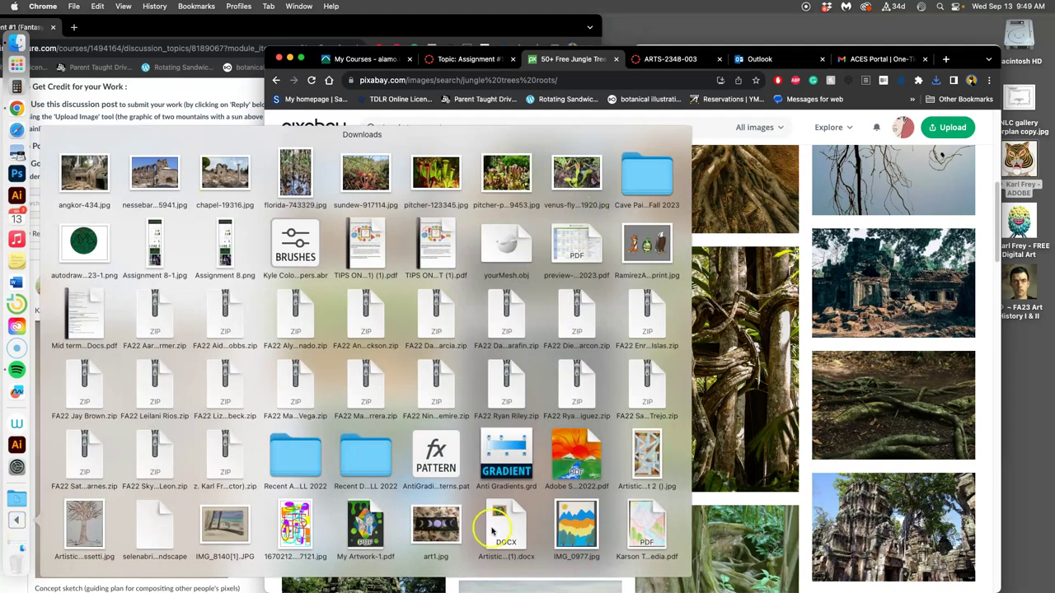
Step: Copy the eight newly downloaded images from Downloads into the references folder
{"action": "scroll", "coordinate": [258, 535], "scroll_direction": "down", "scroll_amount": 3}
{"action": "left_click", "coordinate": [291, 528]}
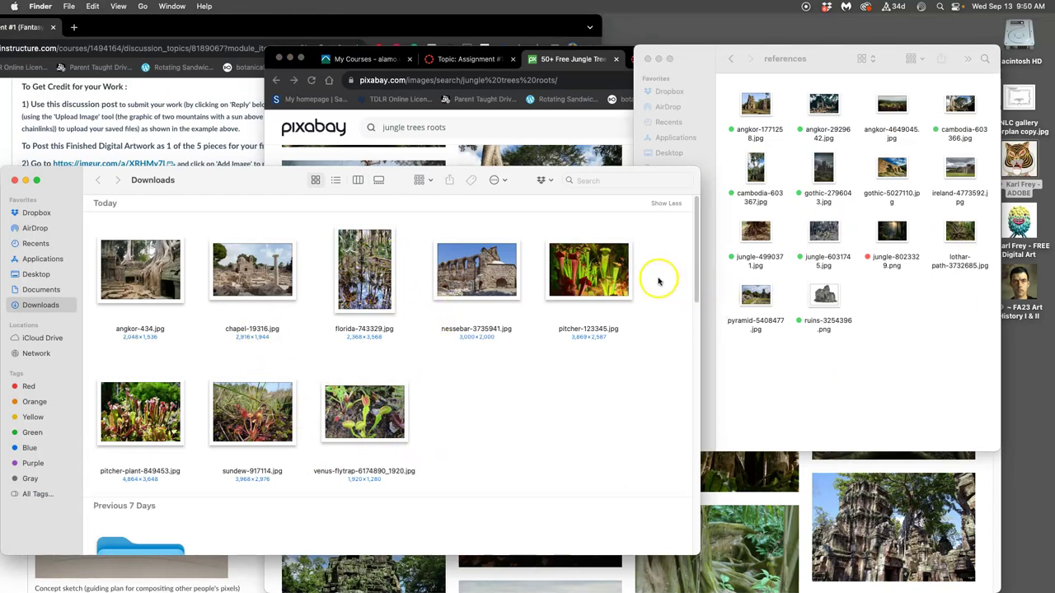
{"action": "left_click_drag", "start_coordinate": [655, 278], "coordinate": [117, 419]}
{"action": "left_click_drag", "start_coordinate": [614, 256], "coordinate": [939, 302]}
Step: Open the references folder and open all 22 of its images together in Preview
{"action": "left_click", "coordinate": [733, 61]}
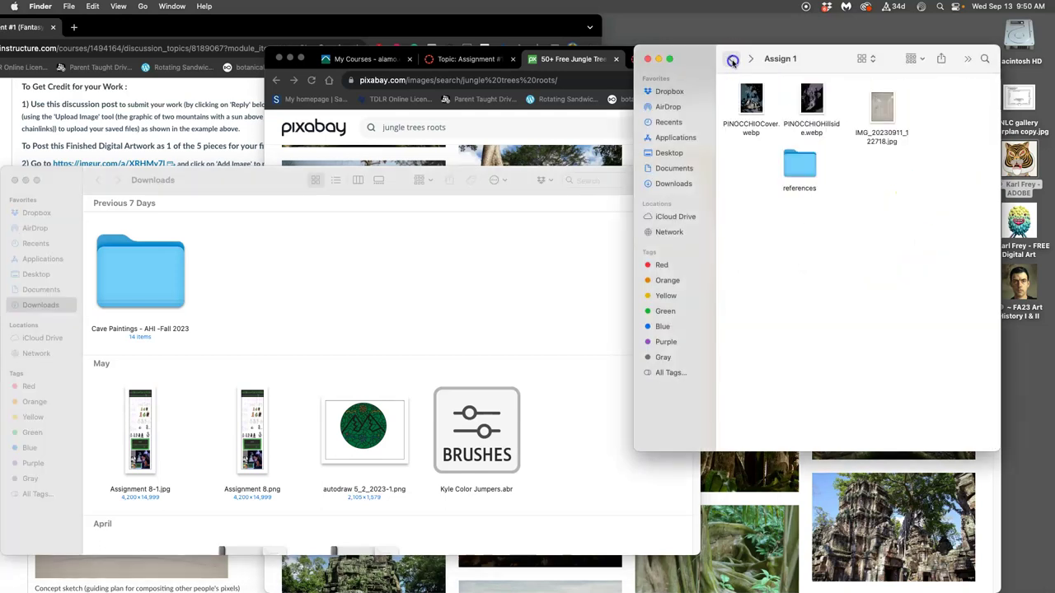
{"action": "left_click", "coordinate": [806, 165]}
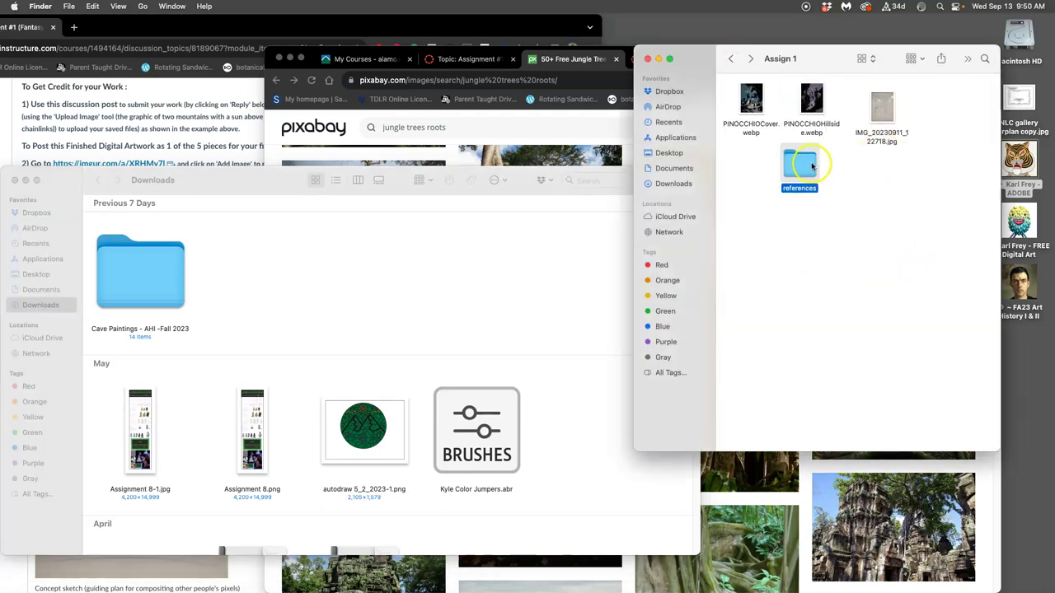
{"action": "mouse_move", "coordinate": [806, 167]}
{"action": "left_mouse_down"}
{"action": "mouse_move", "coordinate": [942, 287]}
{"action": "mouse_move", "coordinate": [813, 228]}
{"action": "mouse_move", "coordinate": [814, 163]}
{"action": "mouse_move", "coordinate": [805, 169]}
{"action": "left_mouse_up"}
{"action": "double_click", "coordinate": [803, 167]}
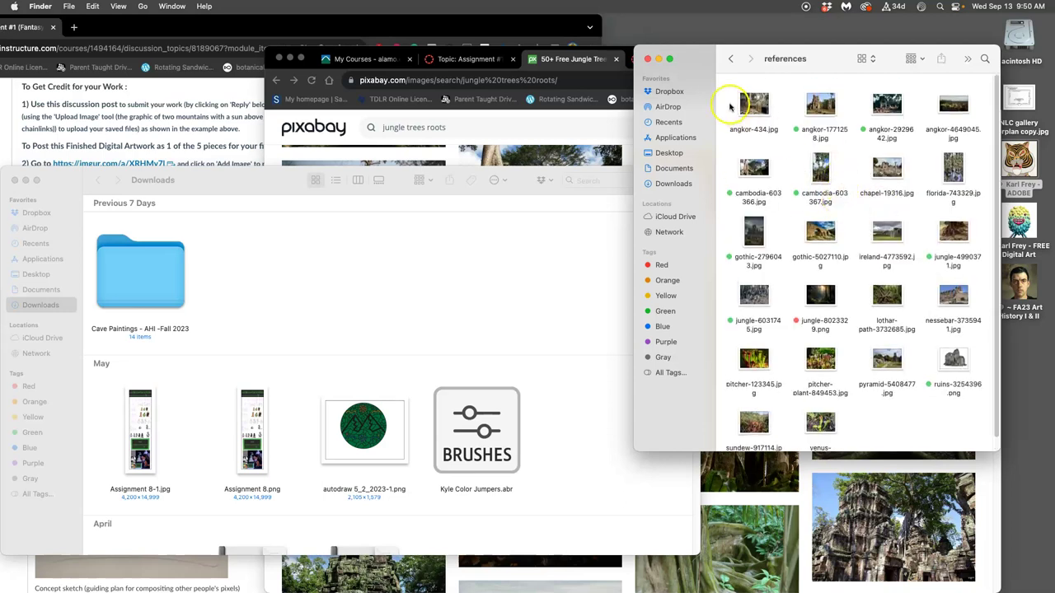
{"action": "left_click_drag", "start_coordinate": [730, 105], "coordinate": [968, 429]}
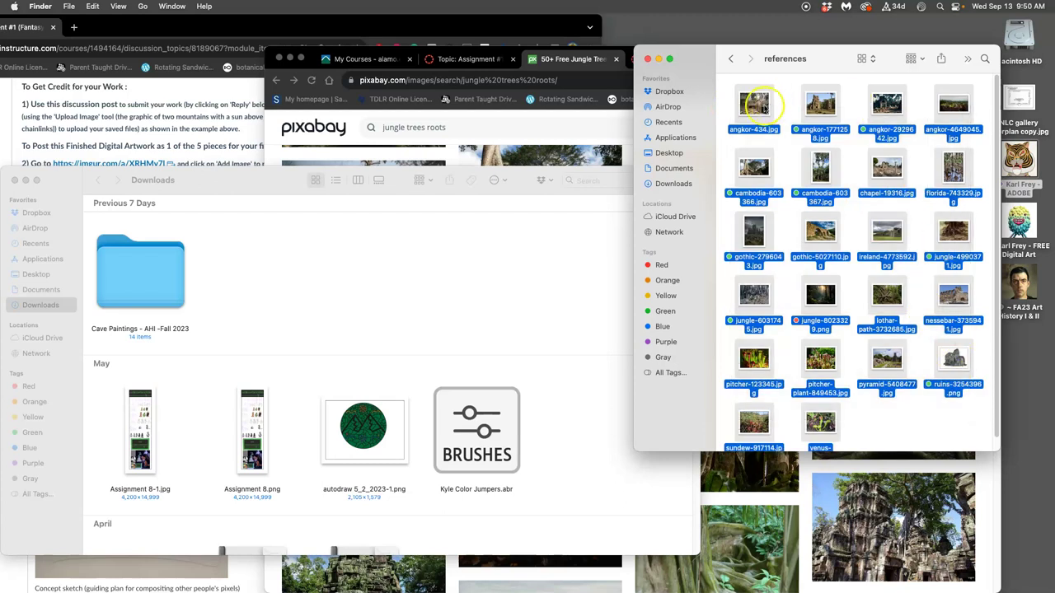
{"action": "double_click", "coordinate": [756, 105]}
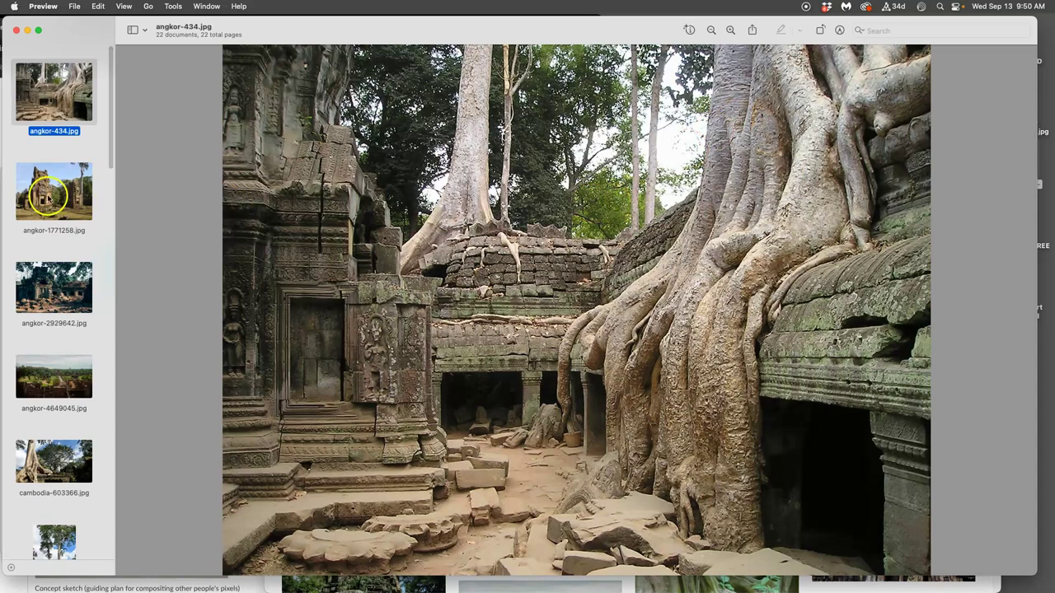
Step: View the angkor, cambodia, chapel, florida and gothic-2796043 abbey reference images in turn
{"action": "left_click", "coordinate": [50, 196]}
{"action": "left_click", "coordinate": [65, 287]}
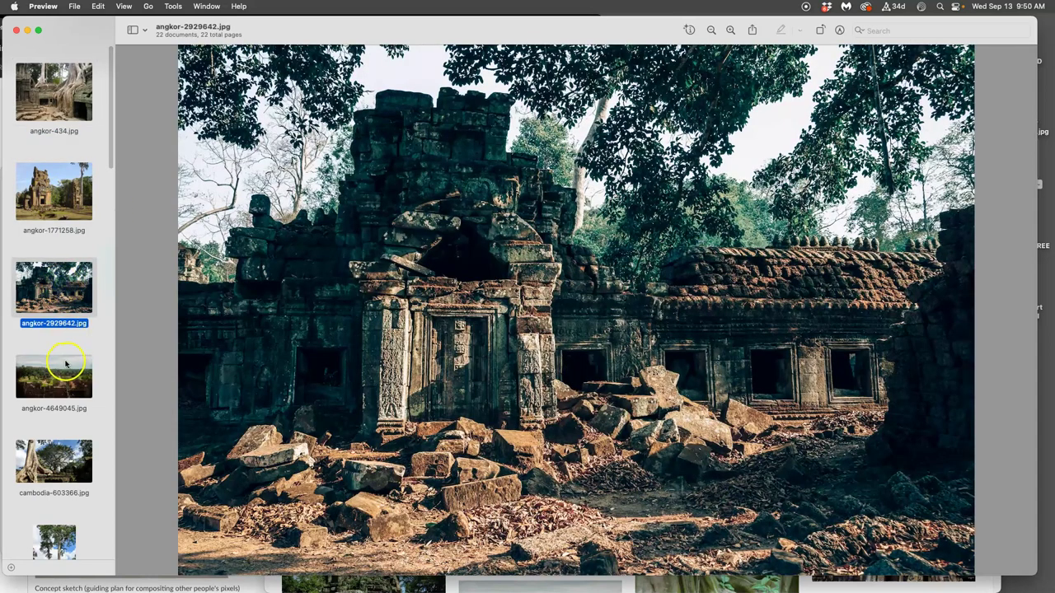
{"action": "left_click", "coordinate": [64, 373]}
{"action": "left_click", "coordinate": [70, 471]}
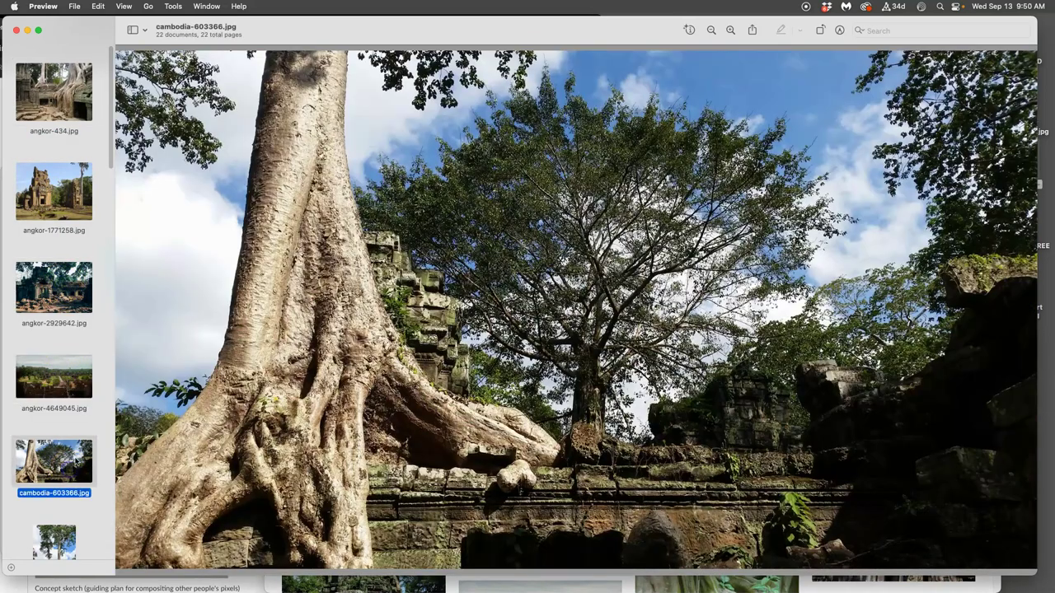
{"action": "scroll", "coordinate": [56, 420], "scroll_direction": "down", "scroll_amount": 3}
{"action": "left_click", "coordinate": [56, 420]}
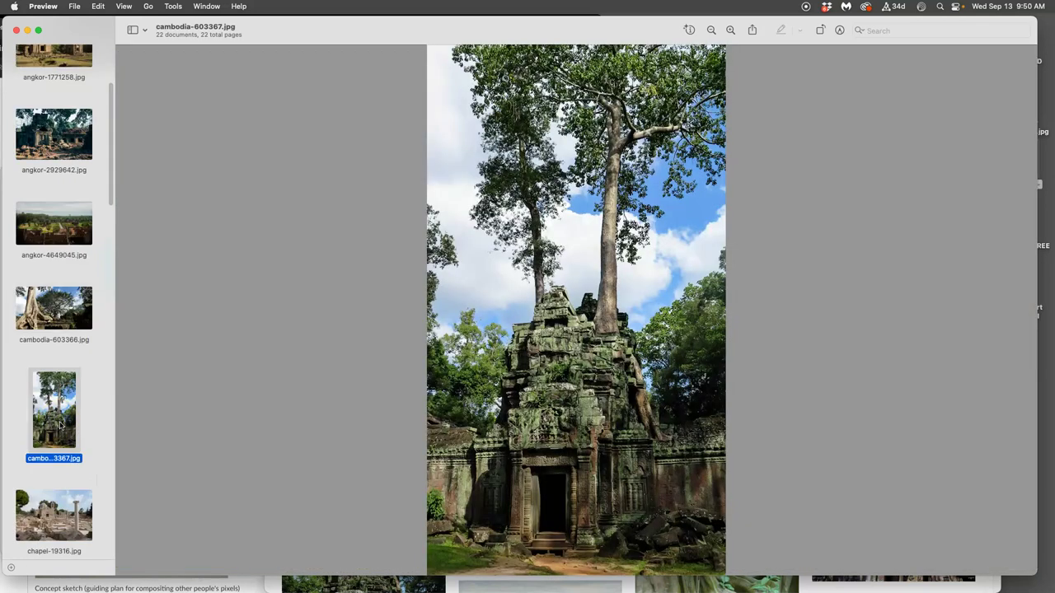
{"action": "scroll", "coordinate": [60, 426], "scroll_direction": "down", "scroll_amount": 1}
{"action": "left_click", "coordinate": [74, 446]}
{"action": "scroll", "coordinate": [70, 462], "scroll_direction": "down", "scroll_amount": 1}
{"action": "left_click", "coordinate": [62, 489]}
{"action": "scroll", "coordinate": [78, 454], "scroll_direction": "down", "scroll_amount": 4}
{"action": "left_click", "coordinate": [72, 443]}
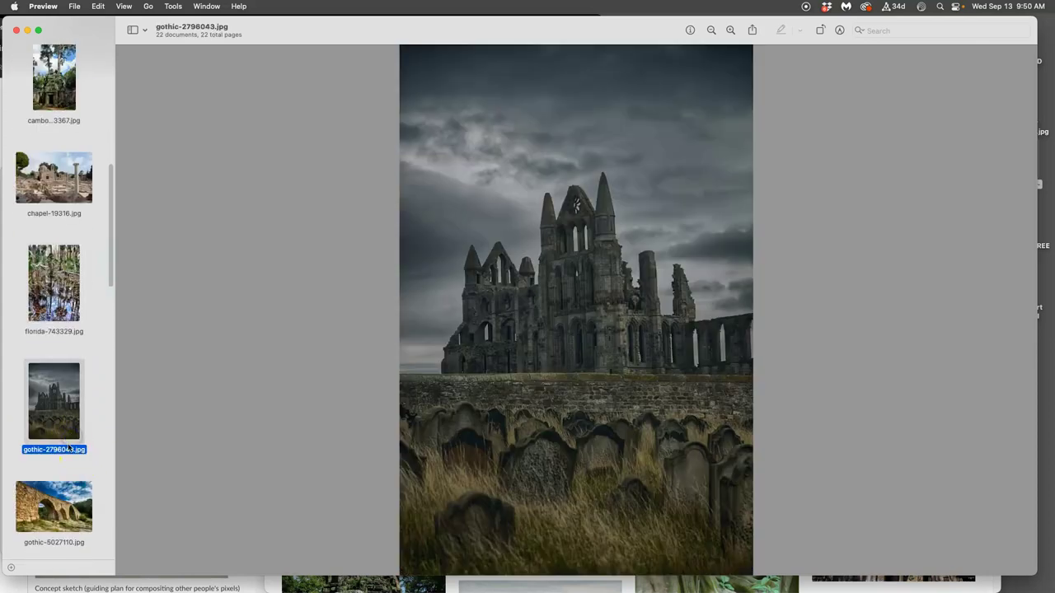
Step: View the gothic bridge, ireland and three jungle images, ending on jungle-8023329
{"action": "scroll", "coordinate": [70, 447], "scroll_direction": "down", "scroll_amount": 2}
{"action": "left_click", "coordinate": [64, 427]}
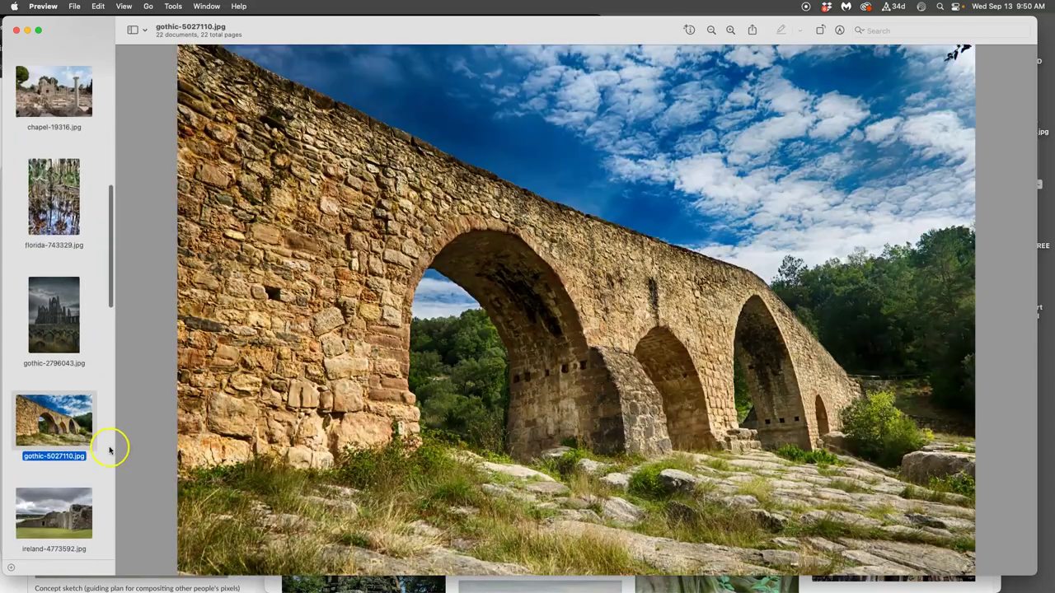
{"action": "left_click", "coordinate": [70, 495]}
{"action": "scroll", "coordinate": [70, 478], "scroll_direction": "down", "scroll_amount": 2}
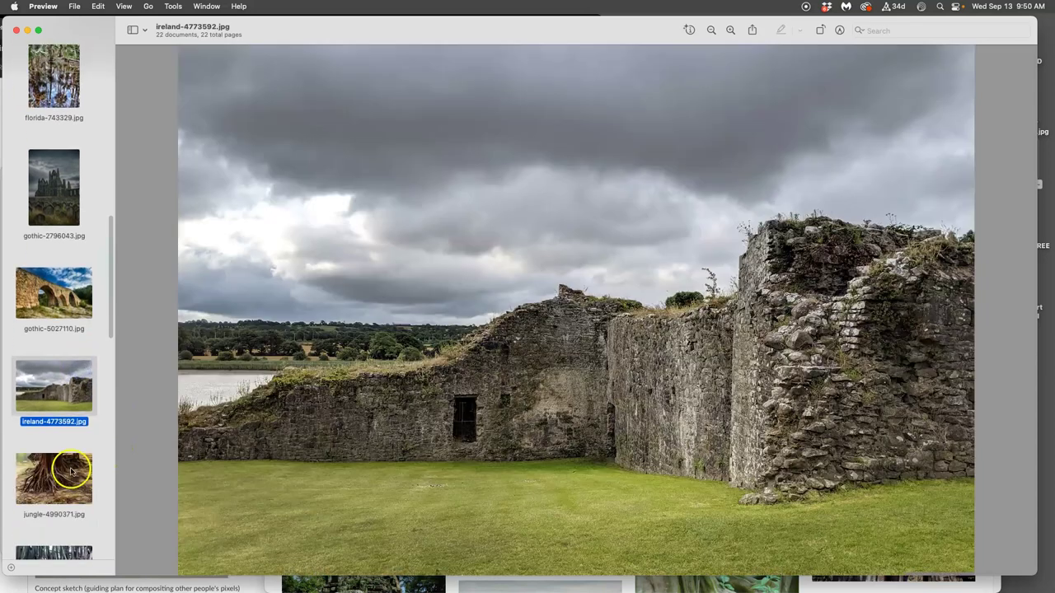
{"action": "left_click", "coordinate": [71, 471]}
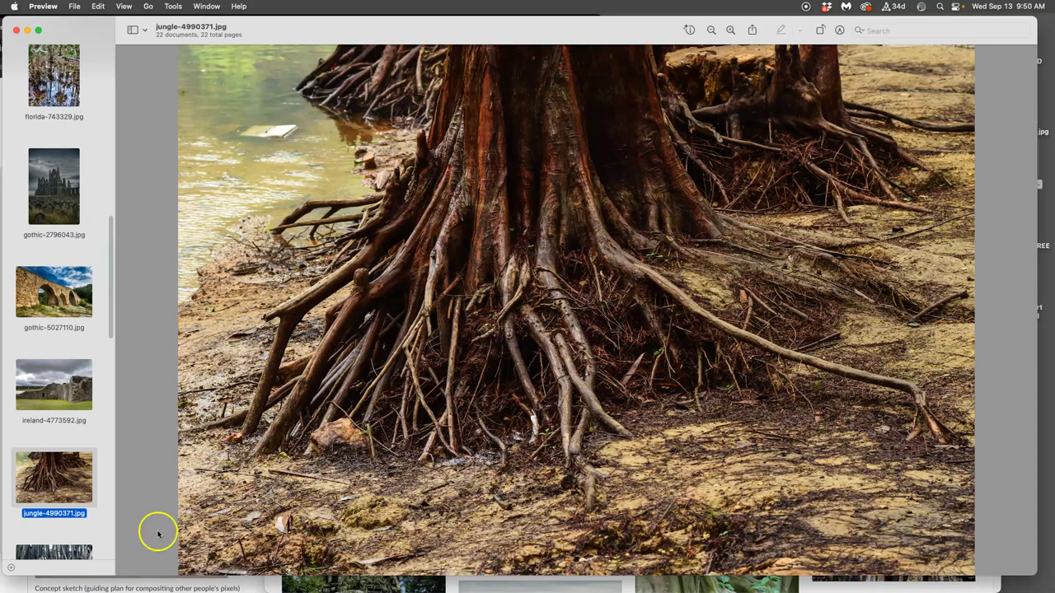
{"action": "scroll", "coordinate": [56, 482], "scroll_direction": "down", "scroll_amount": 2}
{"action": "left_click", "coordinate": [56, 484]}
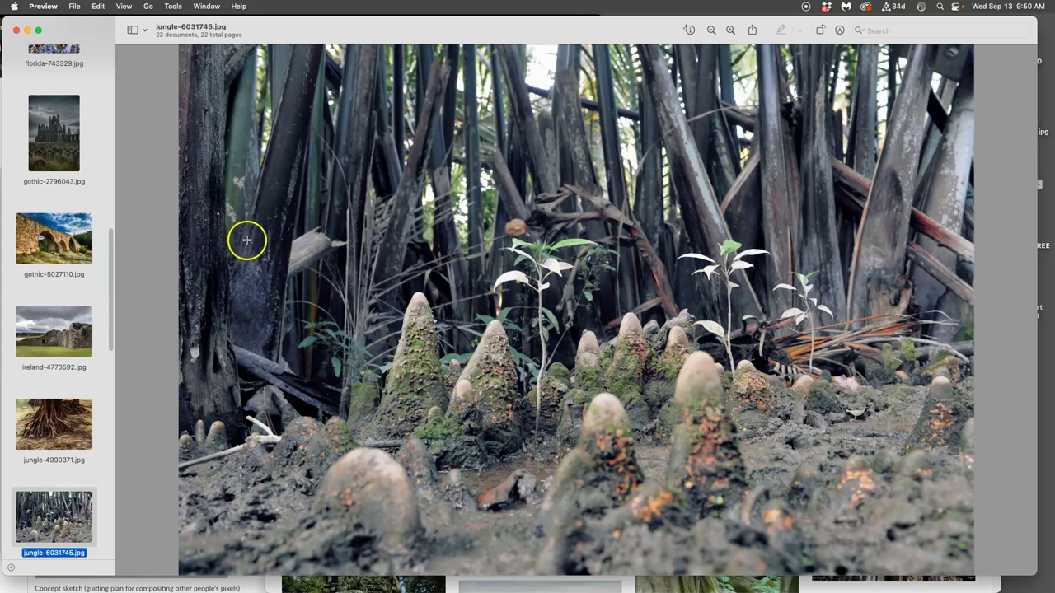
{"action": "scroll", "coordinate": [66, 394], "scroll_direction": "down", "scroll_amount": 3}
{"action": "left_click", "coordinate": [52, 496]}
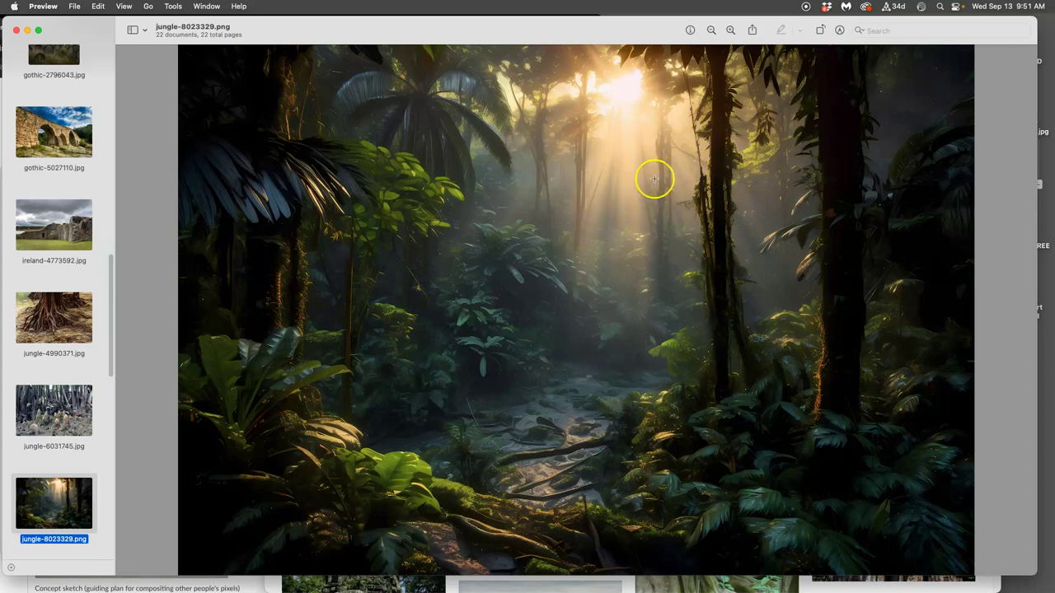
Step: Browse the lothar-path-3732685, nessebar-3735941 and pitcher-123345 images in Preview
{"action": "scroll", "coordinate": [52, 358], "scroll_direction": "down", "scroll_amount": 5}
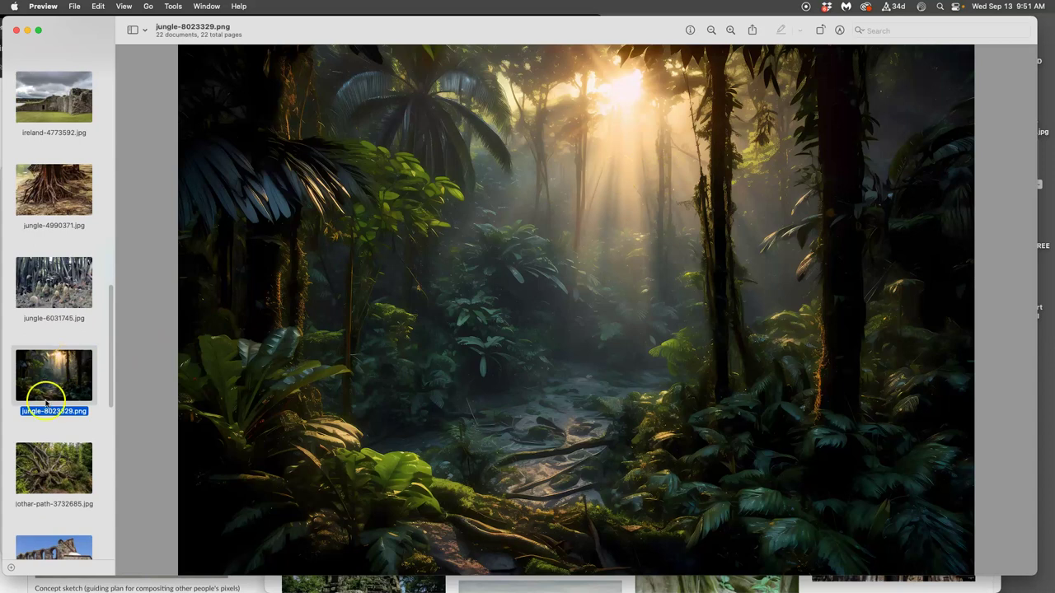
{"action": "left_click", "coordinate": [47, 467]}
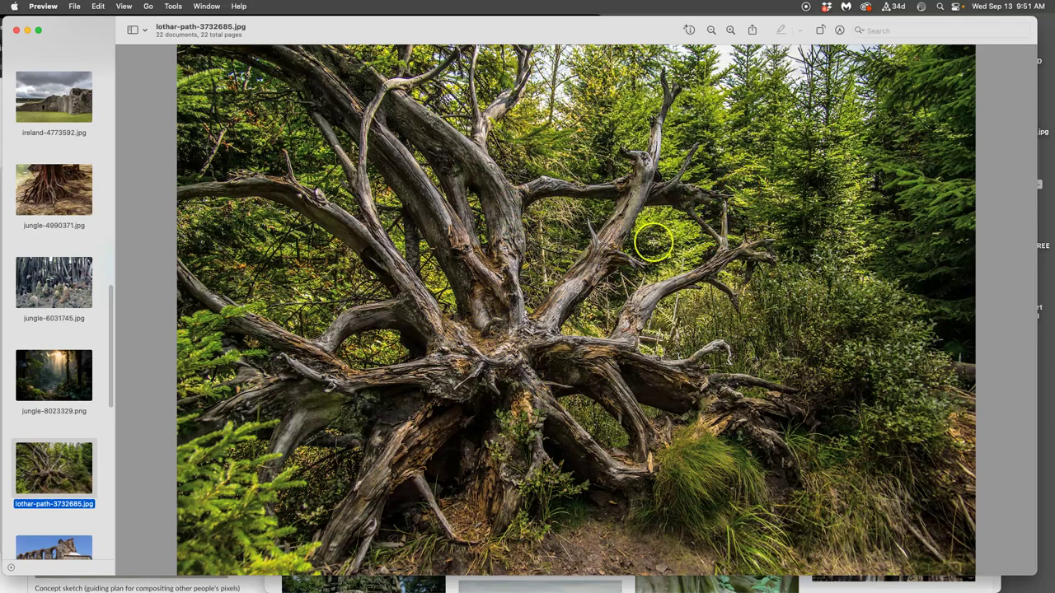
{"action": "key", "text": "Down"}
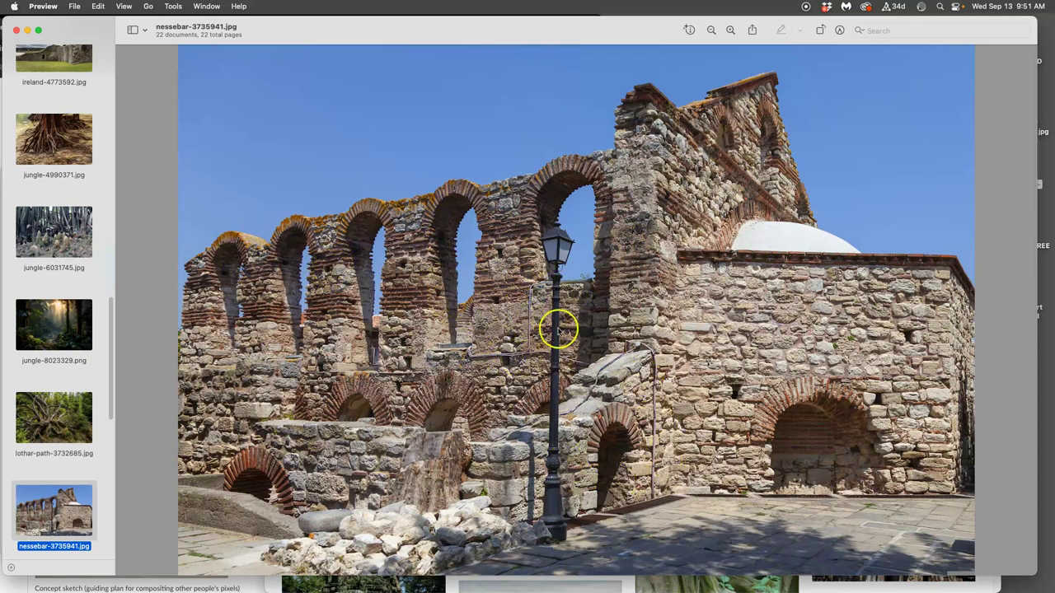
{"action": "left_click", "coordinate": [30, 466]}
{"action": "scroll", "coordinate": [48, 469], "scroll_direction": "down", "scroll_amount": 3}
{"action": "left_click", "coordinate": [56, 499]}
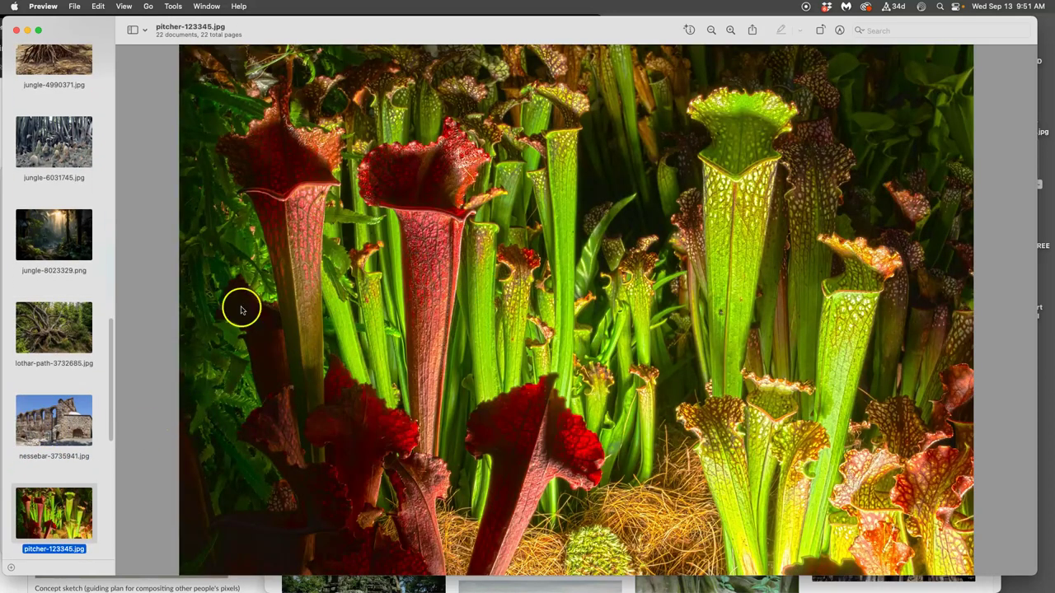
Step: View pitcher-plant, pyramid, sundew and venus flytrap, then close Preview and bring references forward
{"action": "scroll", "coordinate": [89, 392], "scroll_direction": "down", "scroll_amount": 5}
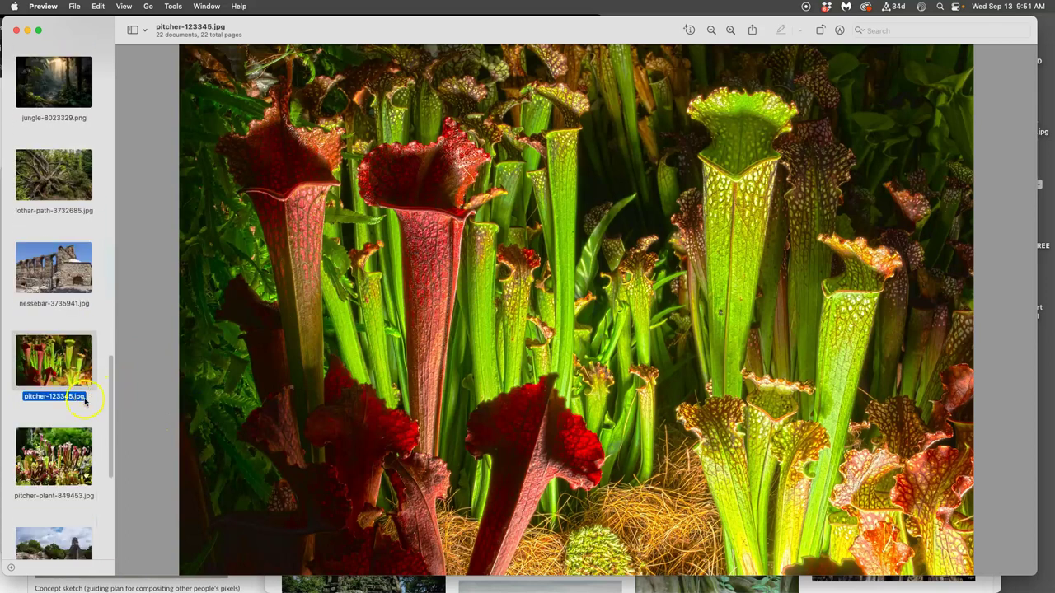
{"action": "left_click", "coordinate": [69, 445]}
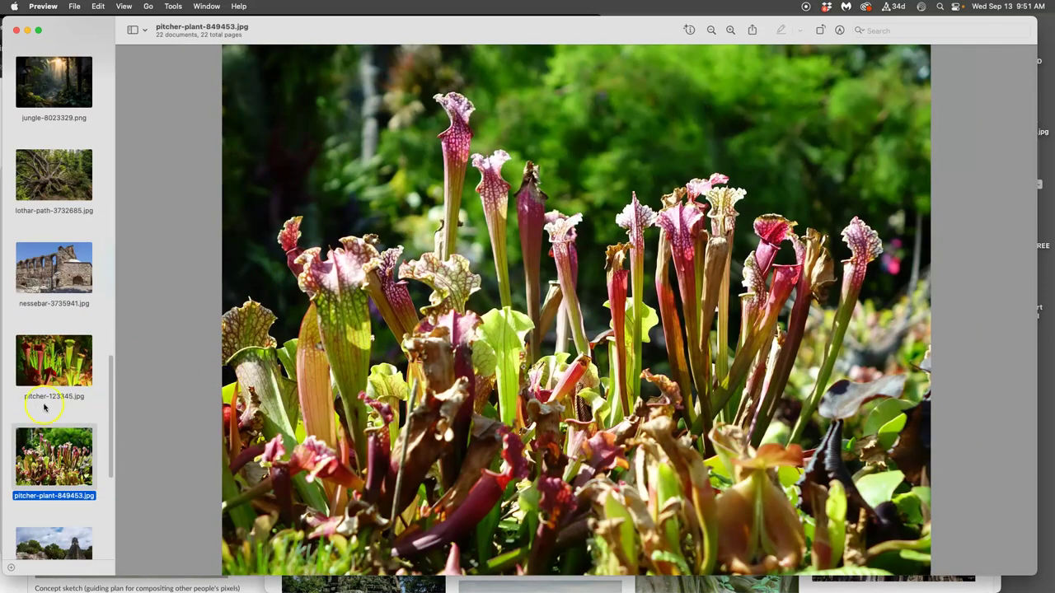
{"action": "scroll", "coordinate": [52, 408], "scroll_direction": "down", "scroll_amount": 8}
{"action": "left_click", "coordinate": [74, 280]}
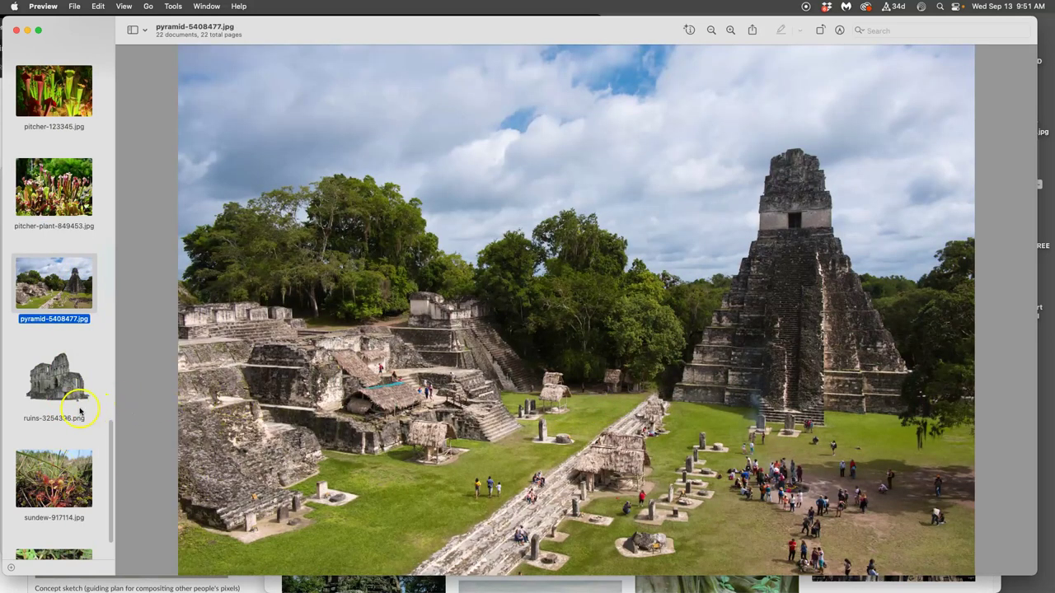
{"action": "left_click", "coordinate": [62, 470]}
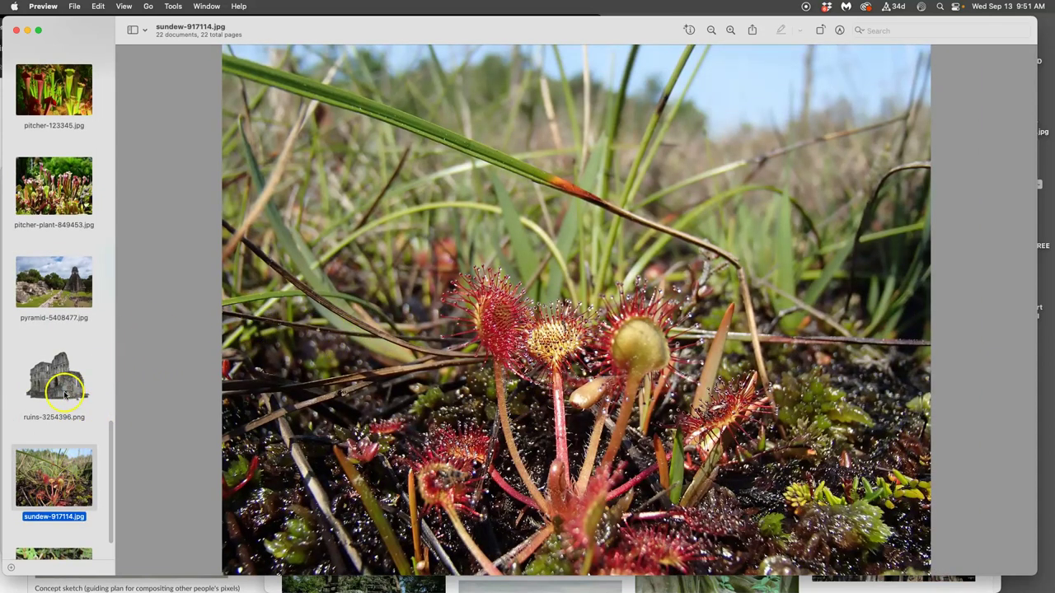
{"action": "scroll", "coordinate": [64, 394], "scroll_direction": "down", "scroll_amount": 2}
{"action": "left_click", "coordinate": [76, 508]}
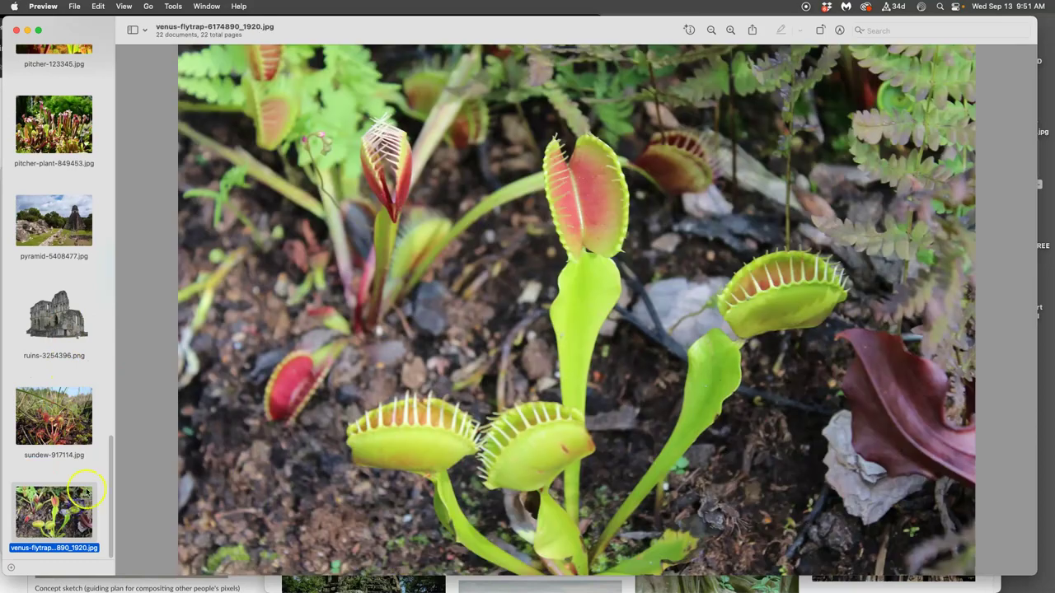
{"action": "left_click", "coordinate": [17, 31]}
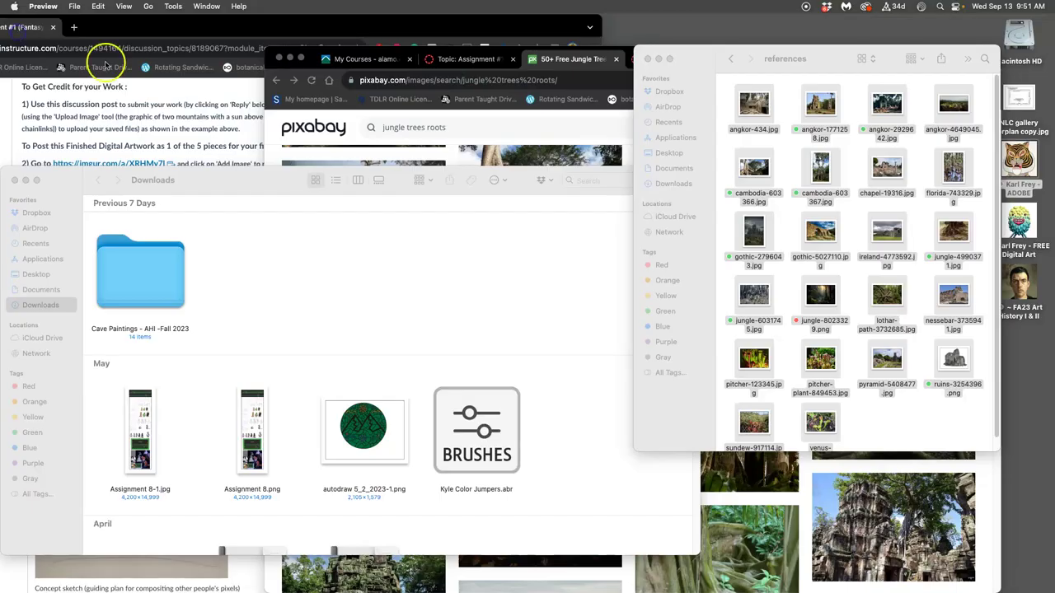
{"action": "left_click", "coordinate": [791, 273]}
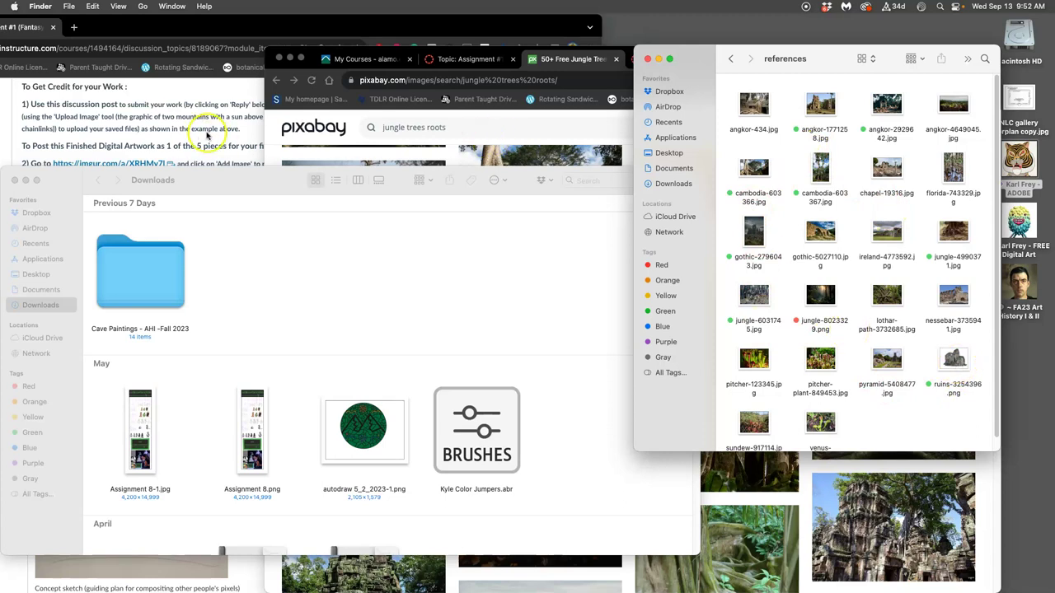
Step: Close the Downloads window and search Pixabay for 'large boulders'
{"action": "left_click", "coordinate": [16, 181]}
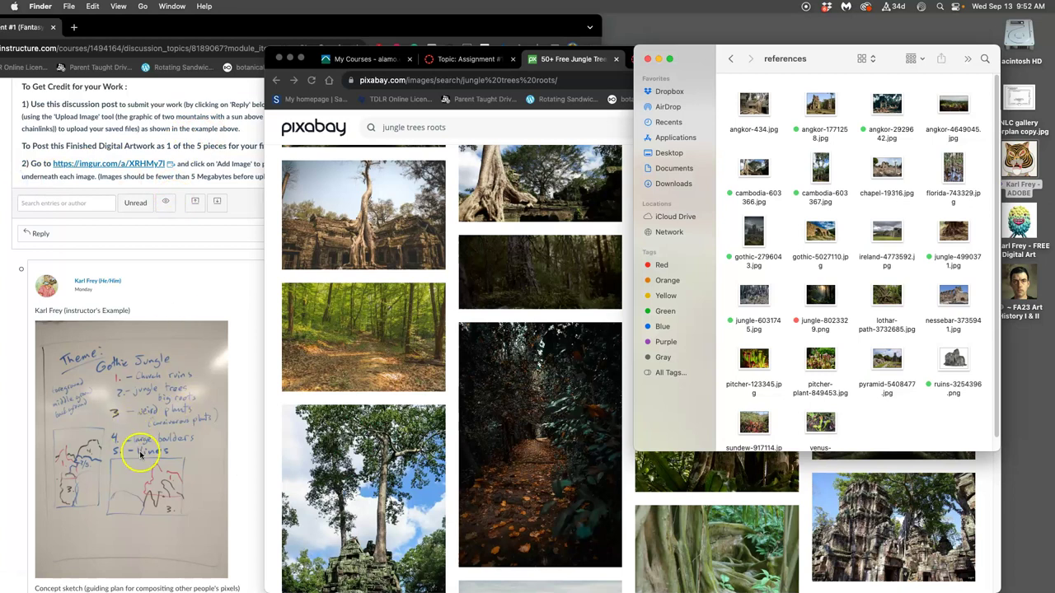
{"action": "left_click", "coordinate": [450, 131]}
{"action": "triple_click", "coordinate": [454, 128]}
{"action": "key", "text": "BackSpace"}
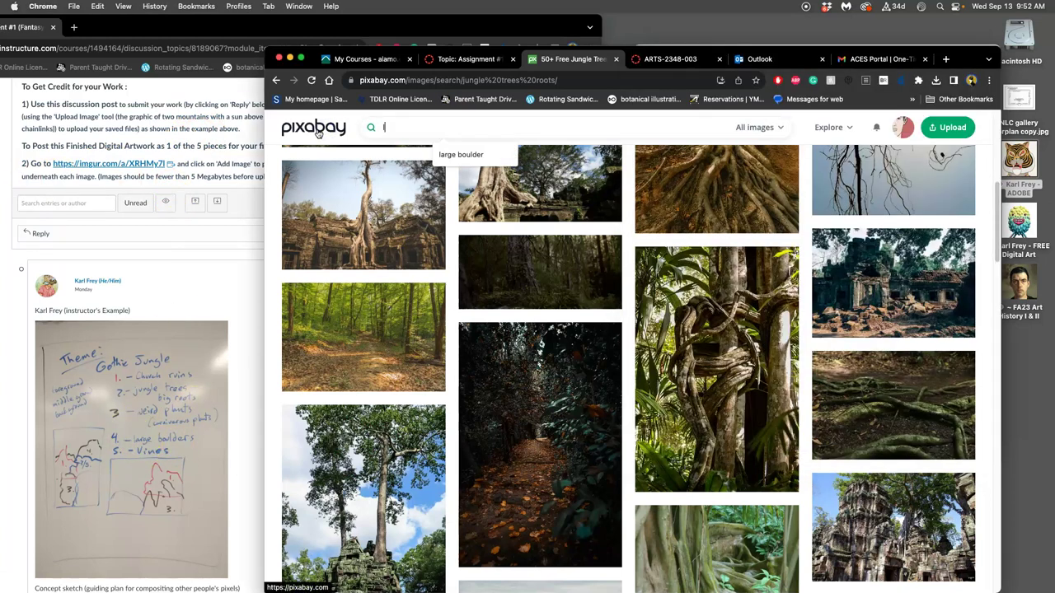
{"action": "type", "text": "large boulders"}
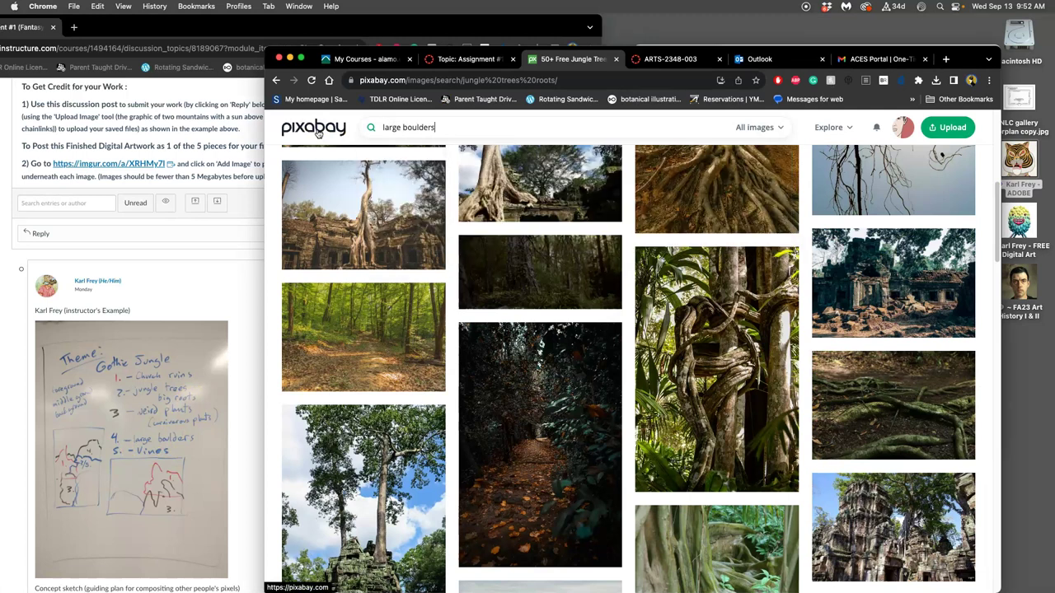
{"action": "key", "text": "Return"}
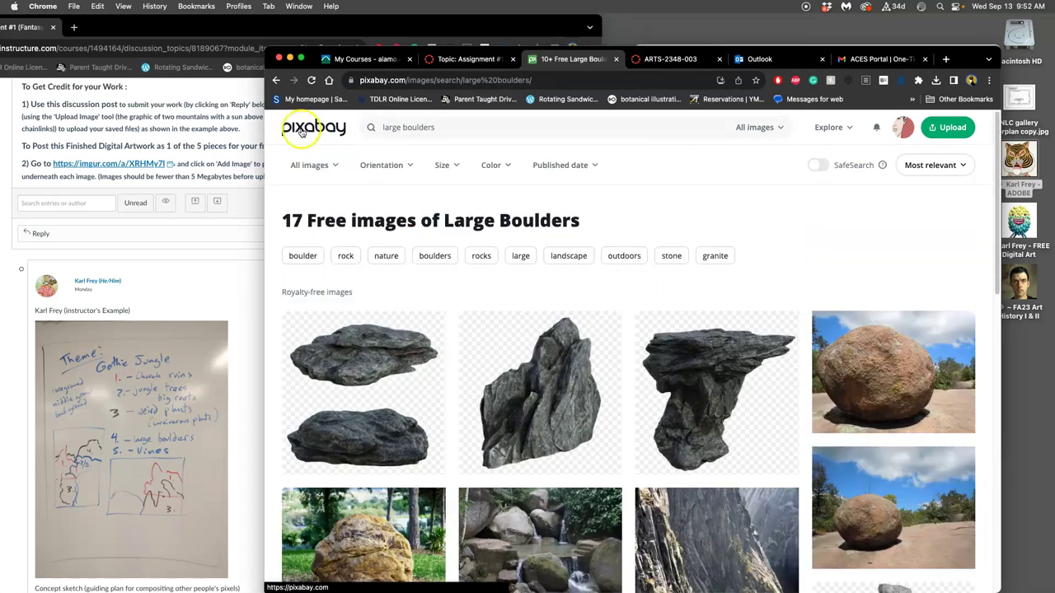
Step: Open the Waterfall Upstream photo from the results in a new tab
{"action": "scroll", "coordinate": [628, 375], "scroll_direction": "down", "scroll_amount": 4}
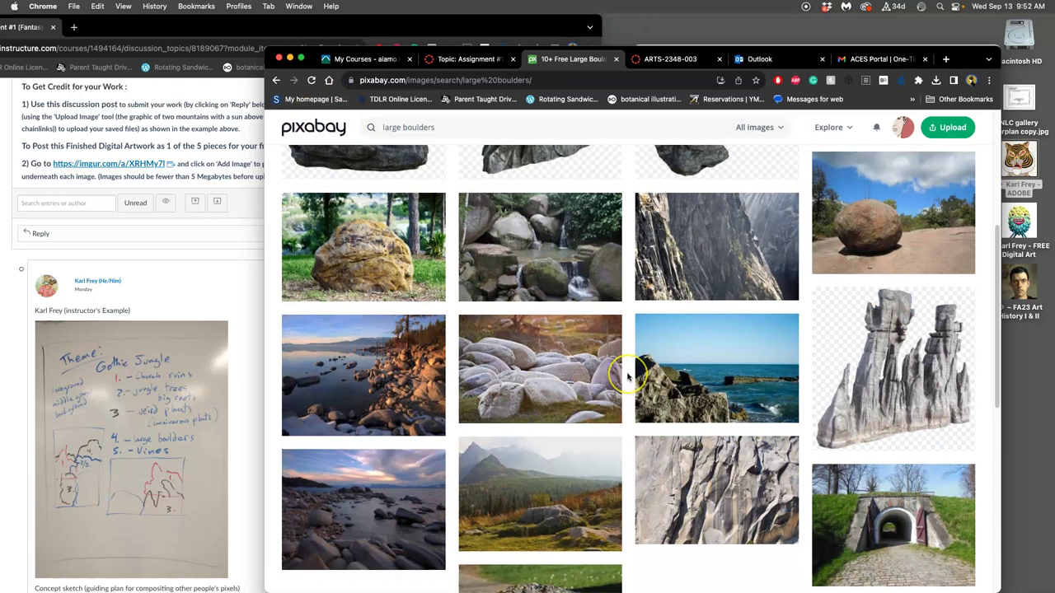
{"action": "scroll", "coordinate": [627, 377], "scroll_direction": "down", "scroll_amount": 4}
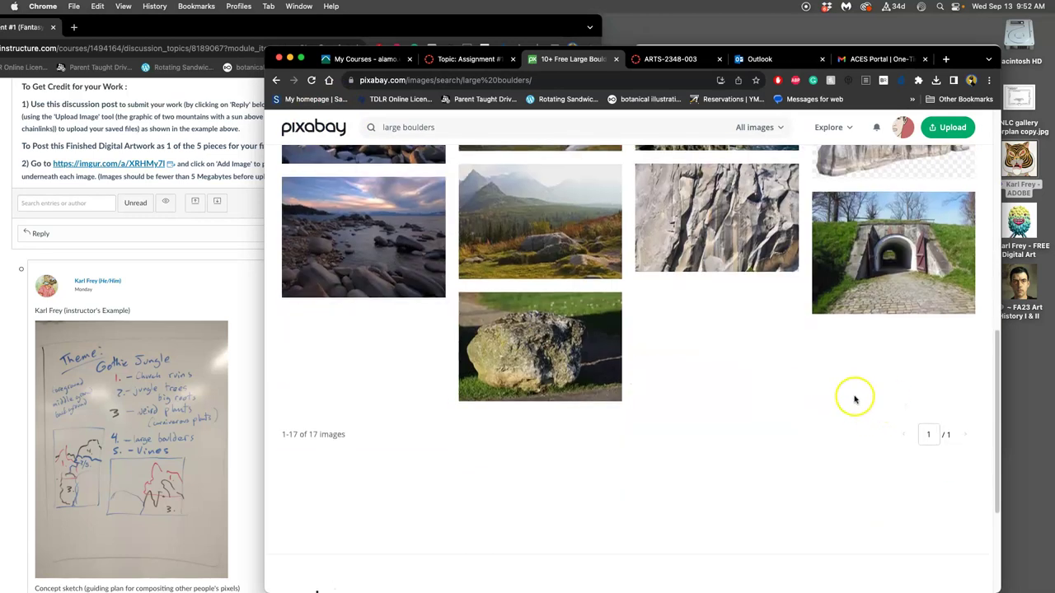
{"action": "scroll", "coordinate": [857, 400], "scroll_direction": "up", "scroll_amount": 2}
{"action": "scroll", "coordinate": [764, 397], "scroll_direction": "up", "scroll_amount": 1}
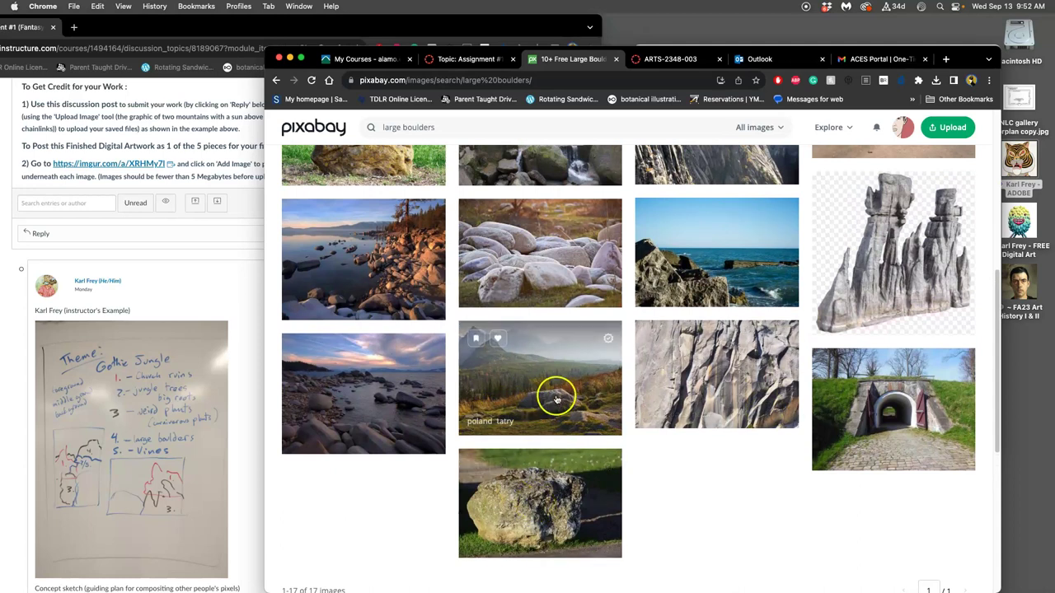
{"action": "scroll", "coordinate": [550, 466], "scroll_direction": "up", "scroll_amount": 3}
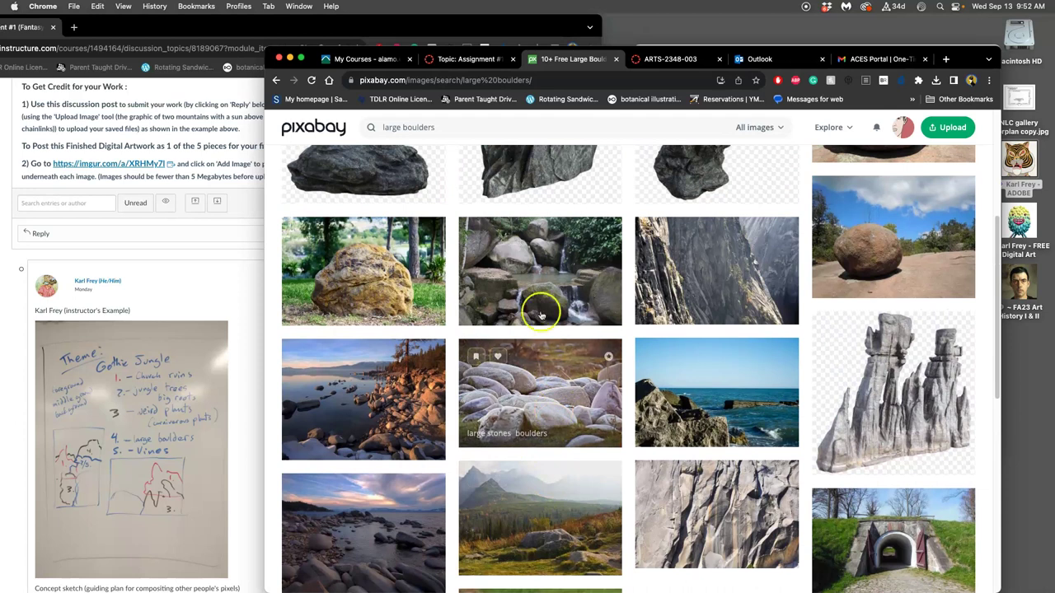
{"action": "right_click", "coordinate": [546, 285]}
{"action": "left_click", "coordinate": [558, 290]}
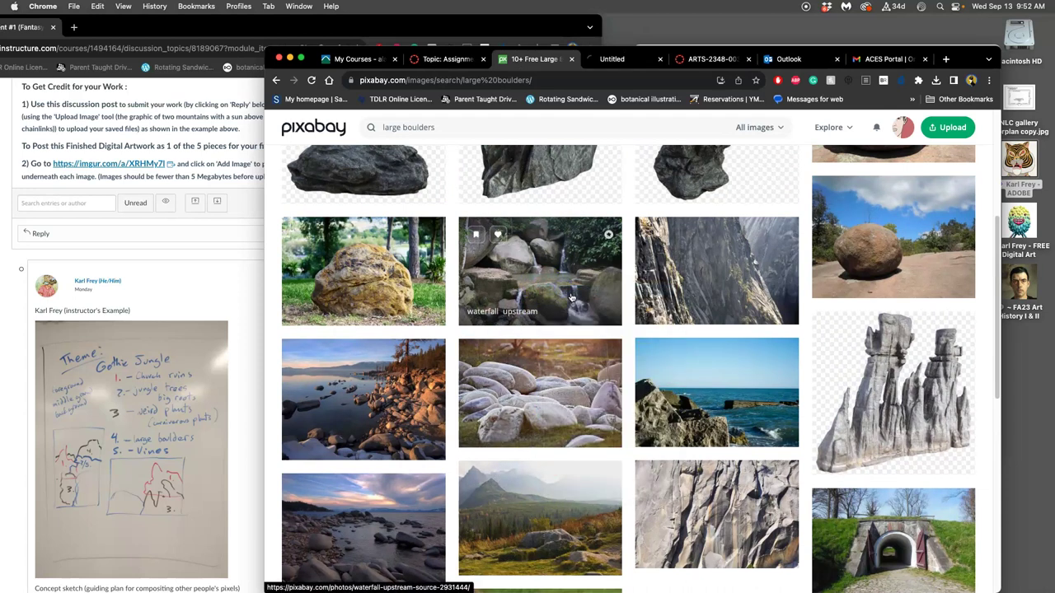
{"action": "scroll", "coordinate": [569, 313], "scroll_direction": "up", "scroll_amount": 6}
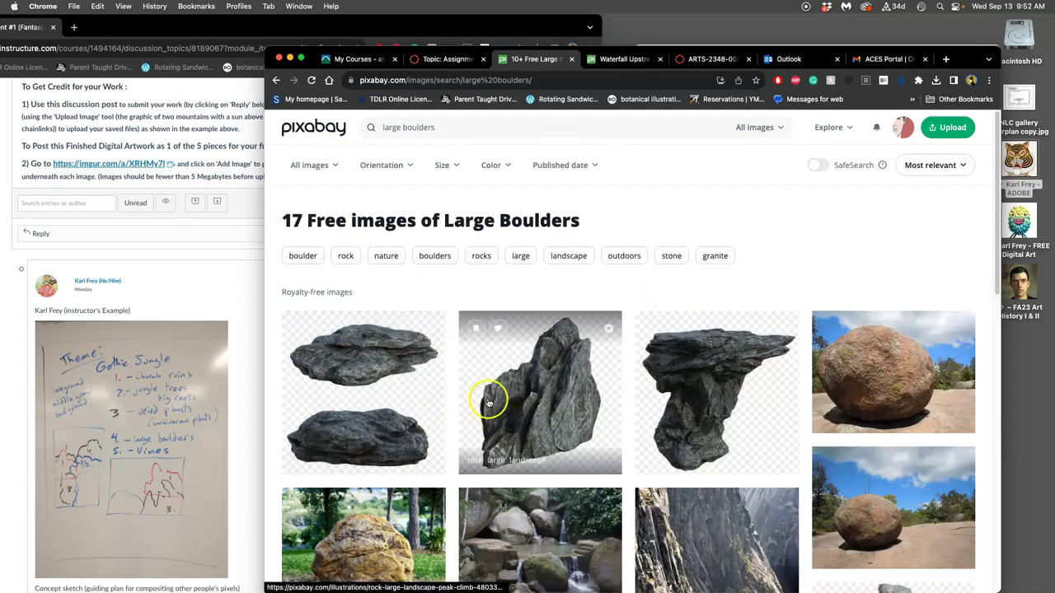
Step: Download the Waterfall Upstream photo at 6000×4000 as waterfall-2931444.jpg, then close its tab
{"action": "left_click", "coordinate": [622, 60]}
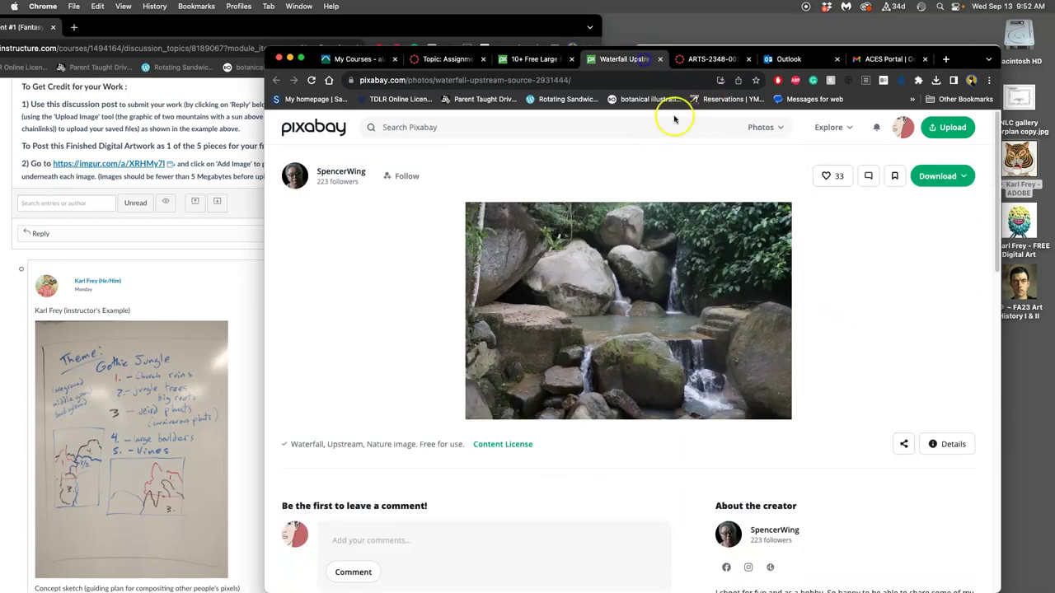
{"action": "left_click", "coordinate": [946, 175]}
{"action": "left_click", "coordinate": [809, 284]}
{"action": "left_click", "coordinate": [844, 320]}
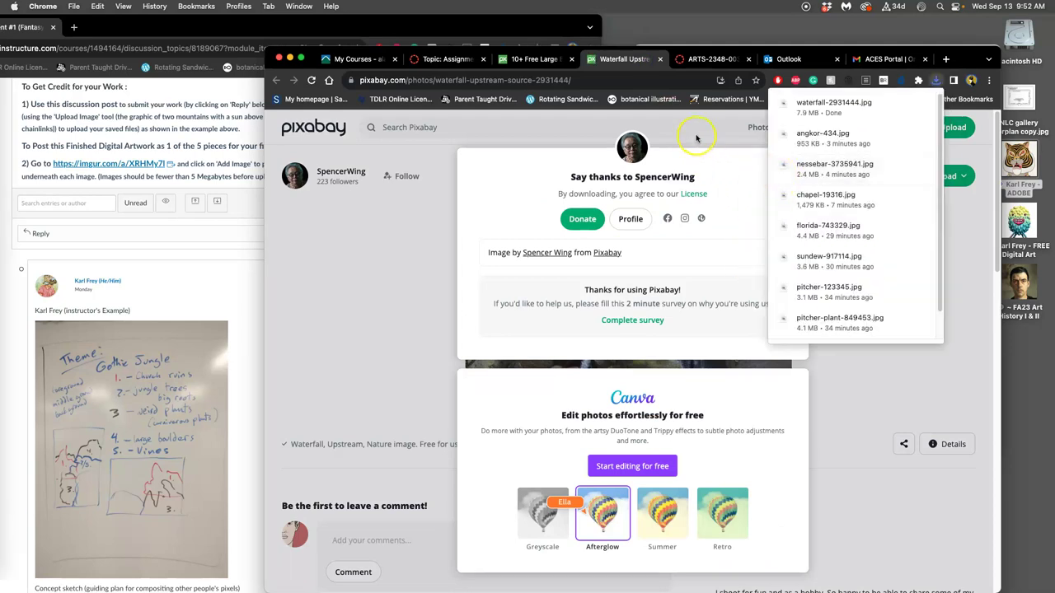
{"action": "left_click", "coordinate": [780, 173]}
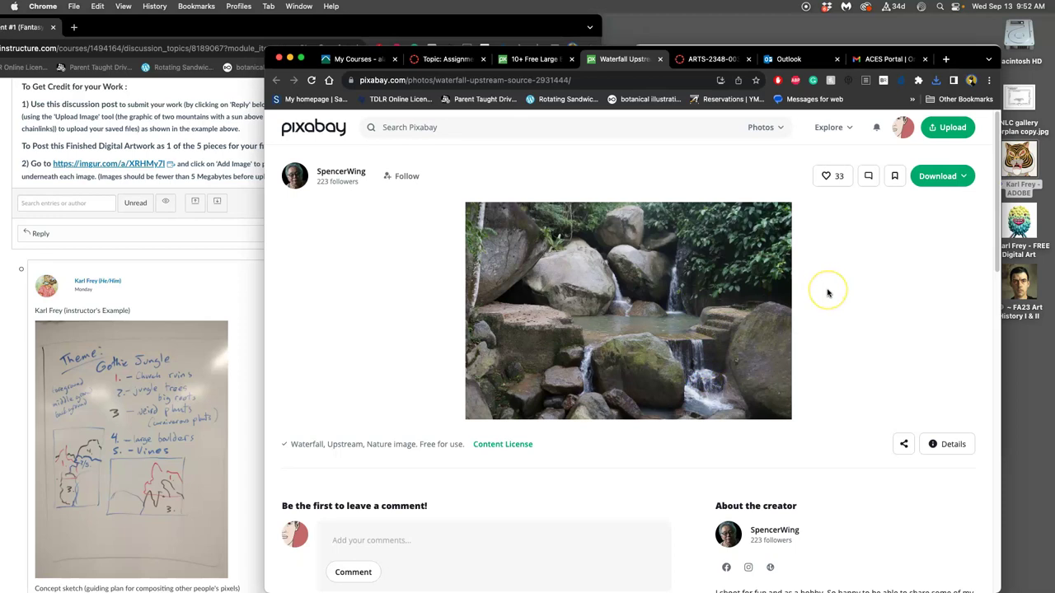
{"action": "left_click", "coordinate": [659, 59]}
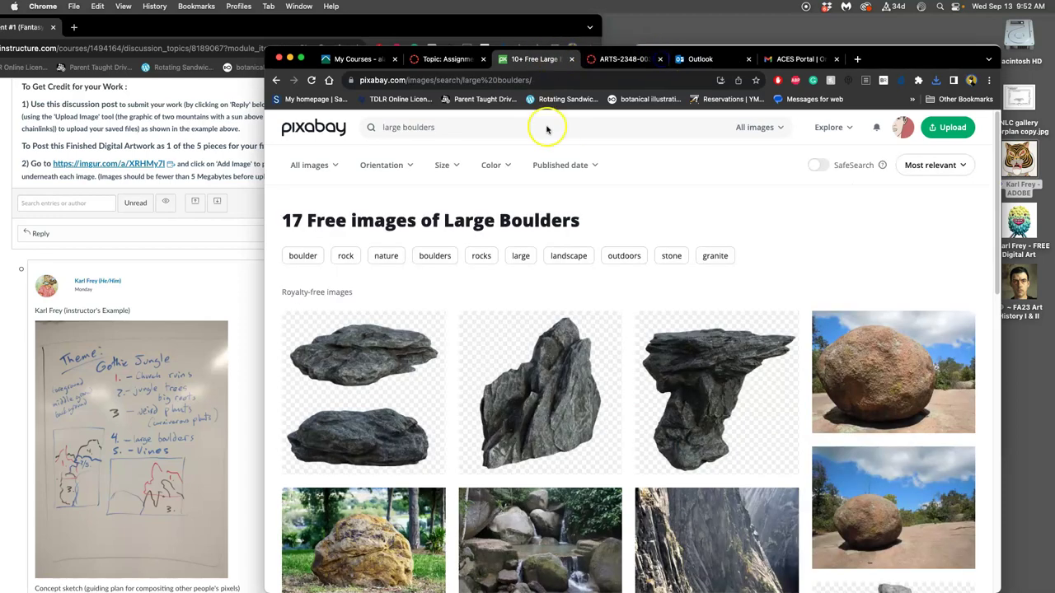
Step: Download the tall rock illustration rock-4803349.png at 3000×3000
{"action": "left_click", "coordinate": [549, 390]}
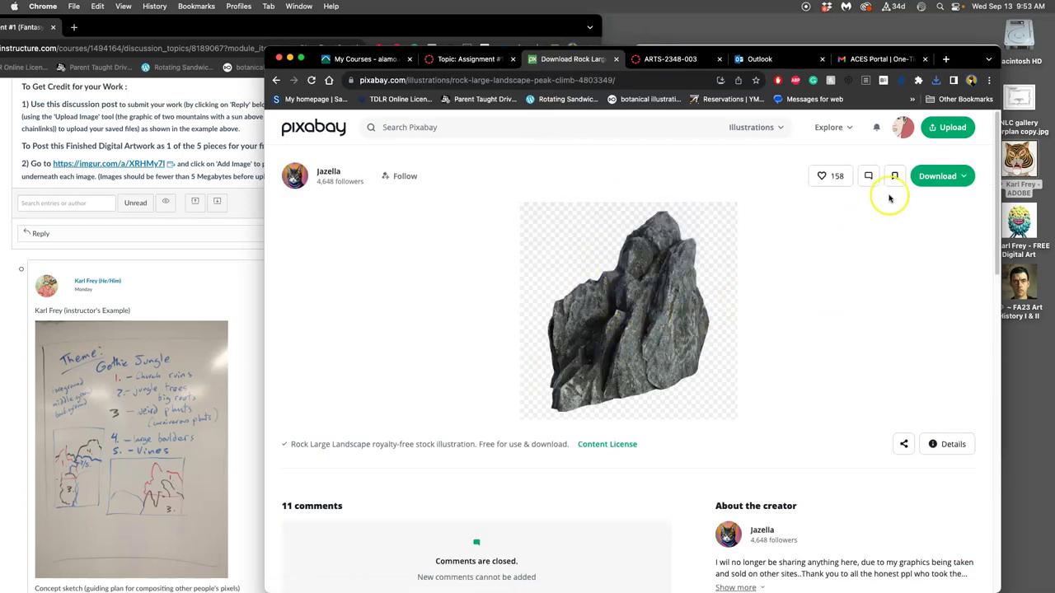
{"action": "left_click", "coordinate": [949, 177]}
{"action": "left_click", "coordinate": [816, 283]}
{"action": "left_click", "coordinate": [842, 314]}
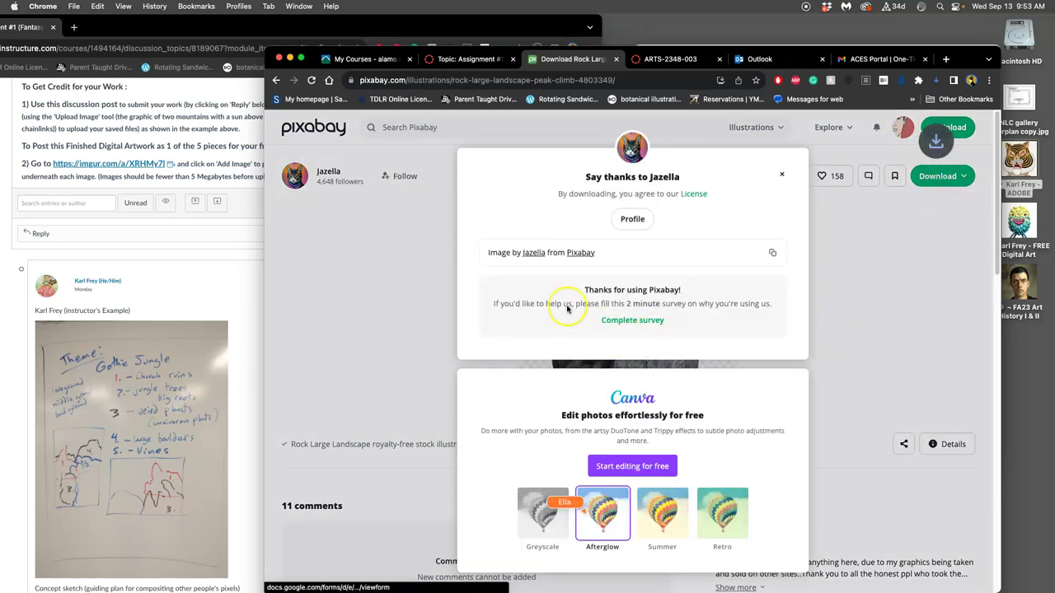
{"action": "left_click", "coordinate": [963, 280]}
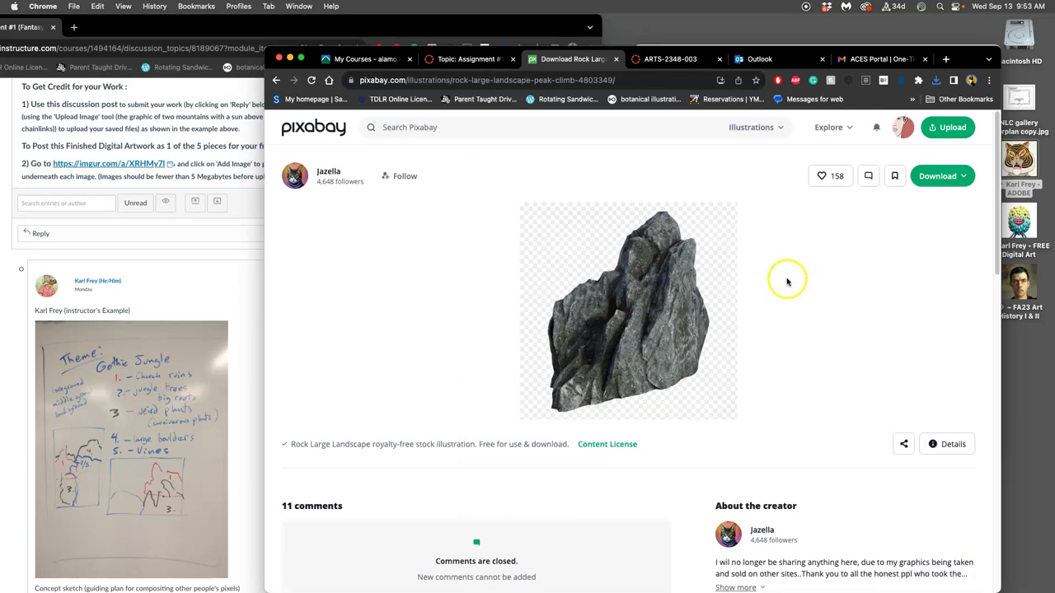
Step: Download the two flat stones illustration rocks-4803347.png at 3000×3000
{"action": "left_click", "coordinate": [276, 80]}
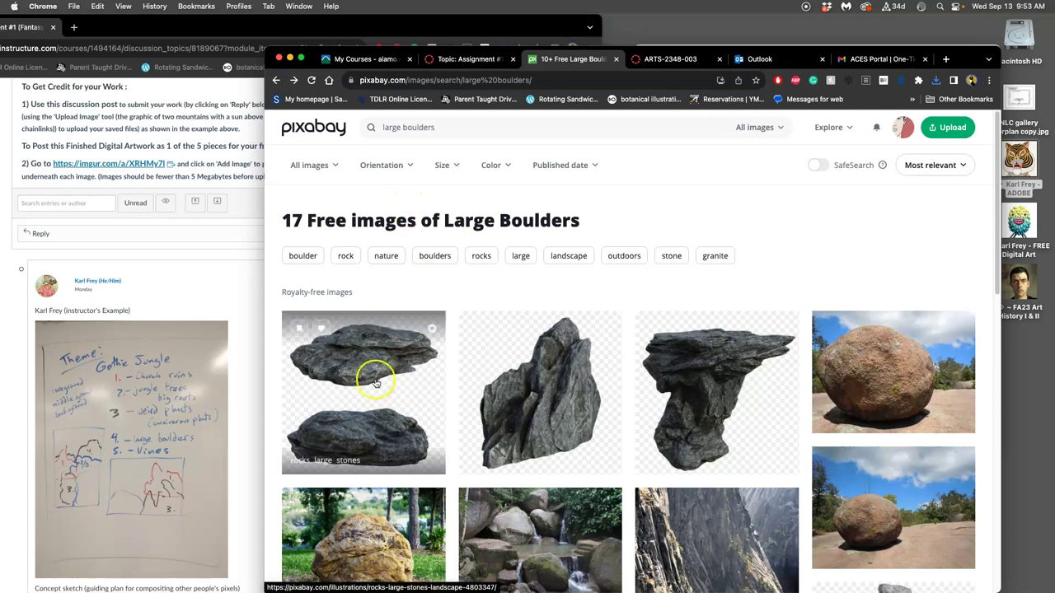
{"action": "left_click", "coordinate": [375, 377]}
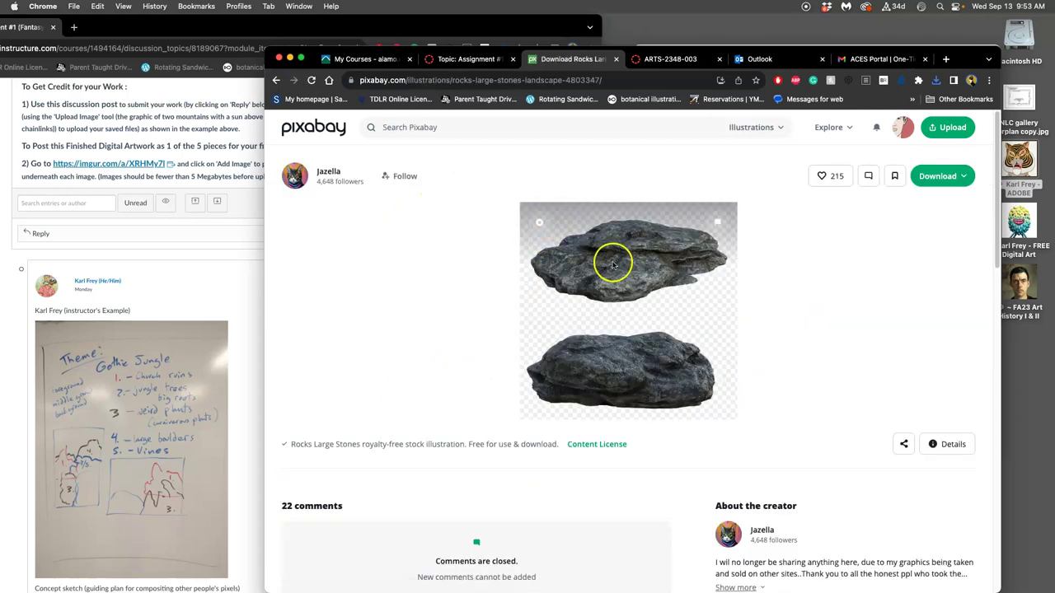
{"action": "left_click", "coordinate": [940, 175]}
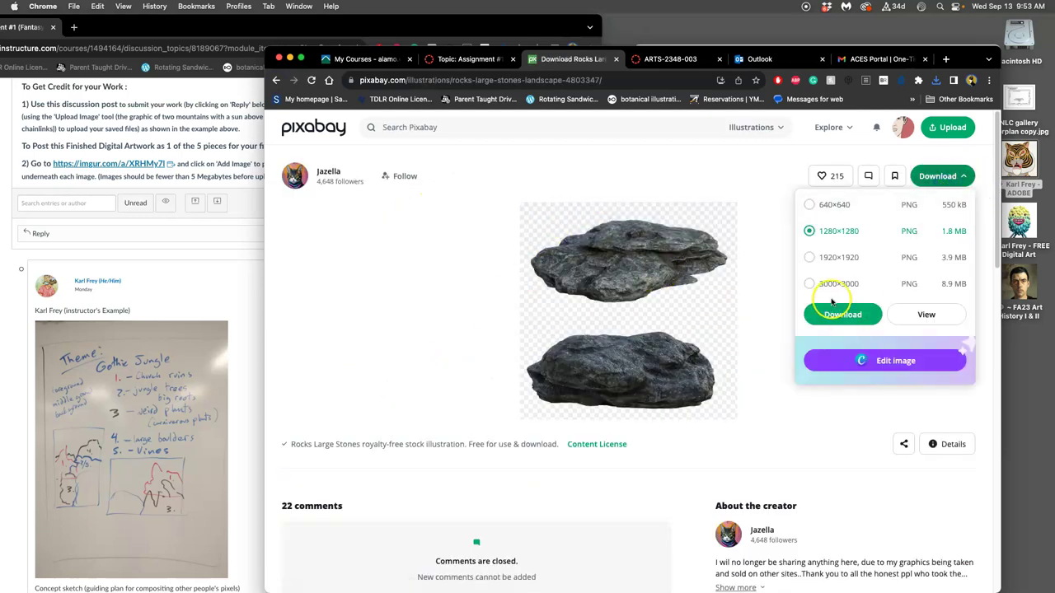
{"action": "left_click", "coordinate": [810, 284]}
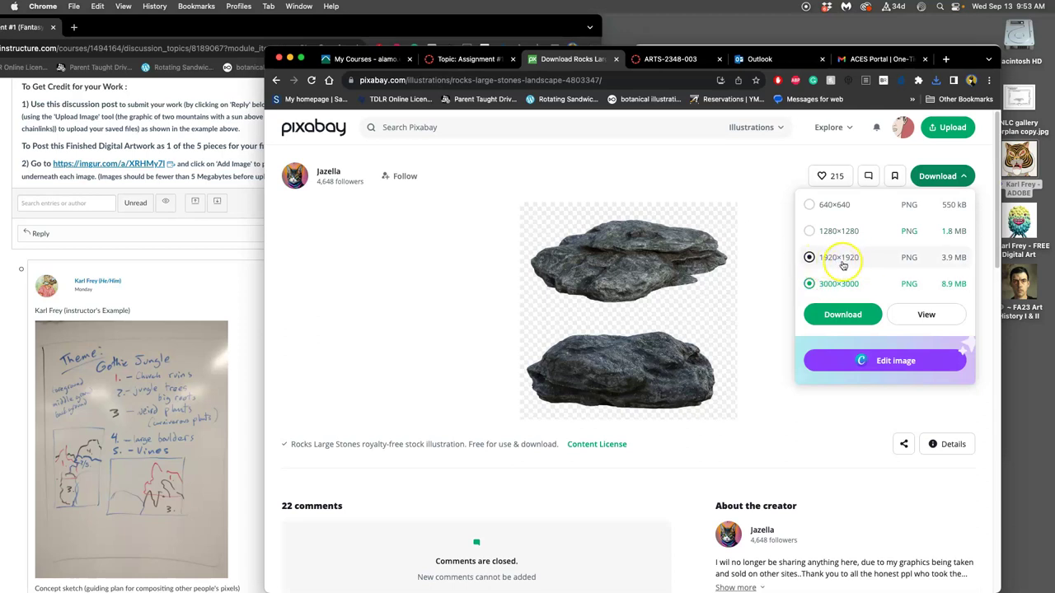
{"action": "left_click", "coordinate": [842, 314]}
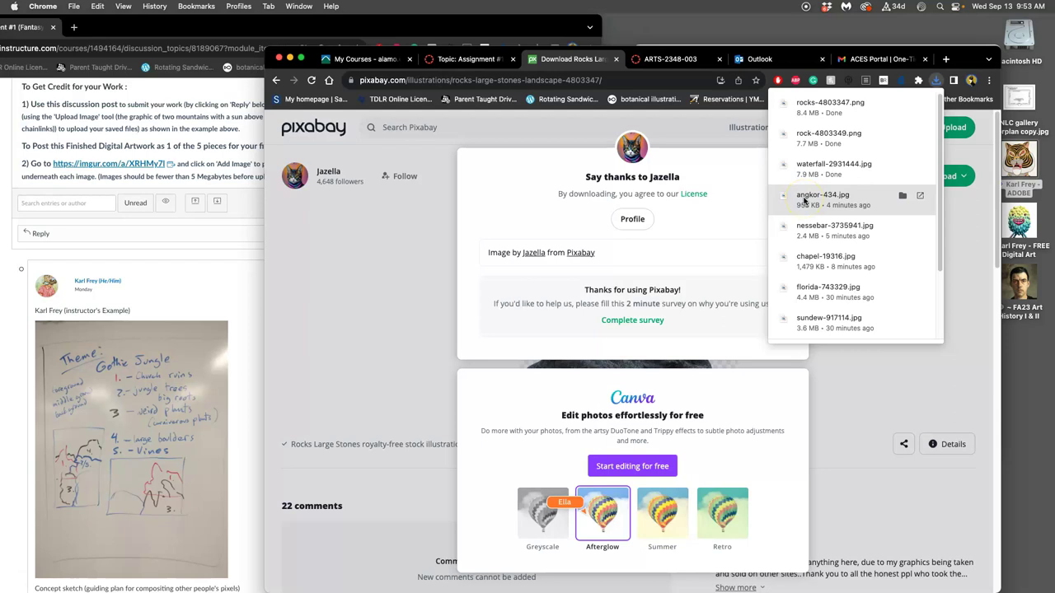
{"action": "left_click", "coordinate": [739, 174]}
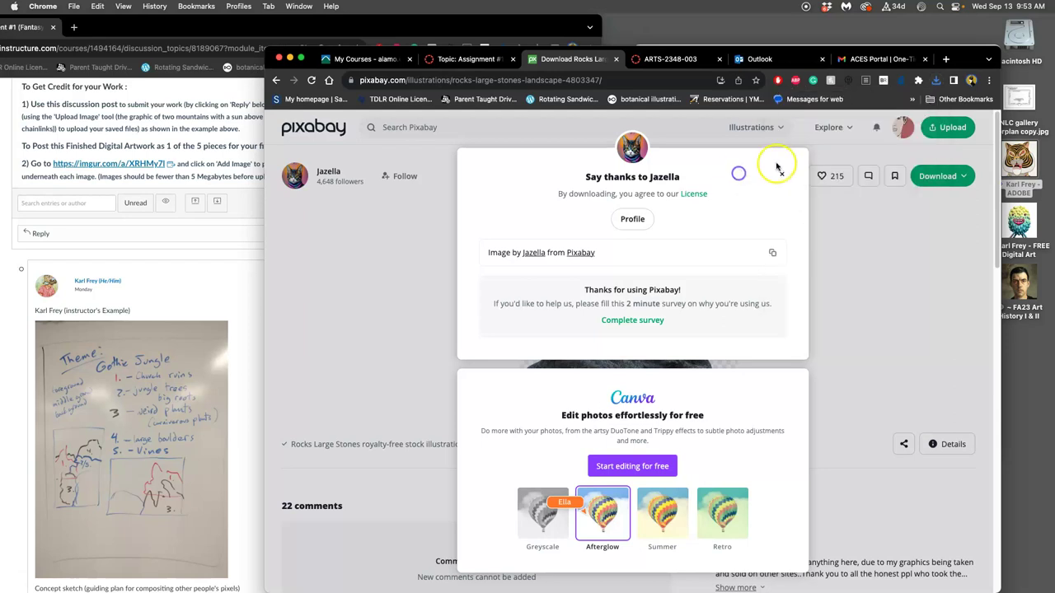
{"action": "left_click", "coordinate": [783, 175]}
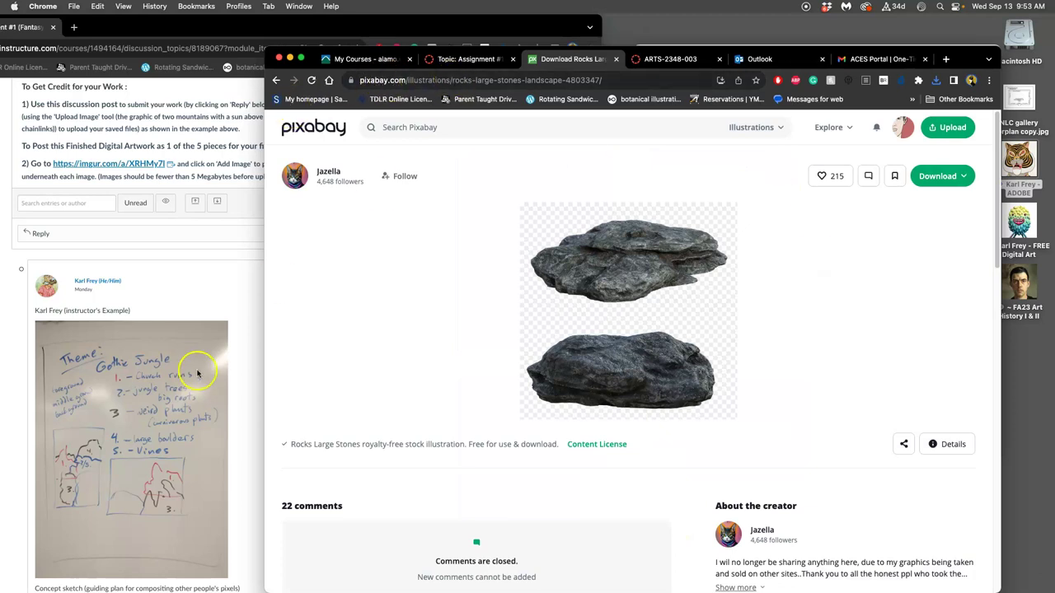
Step: Copy rocks-4803347.png from the Downloads stack into the references folder
{"action": "left_click", "coordinate": [471, 59]}
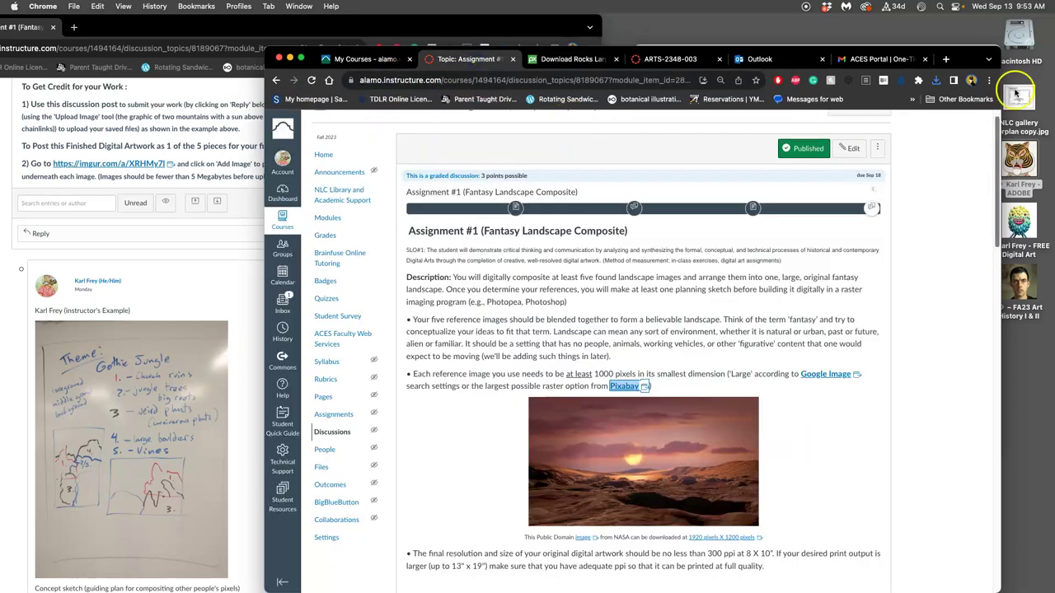
{"action": "left_click", "coordinate": [1007, 54]}
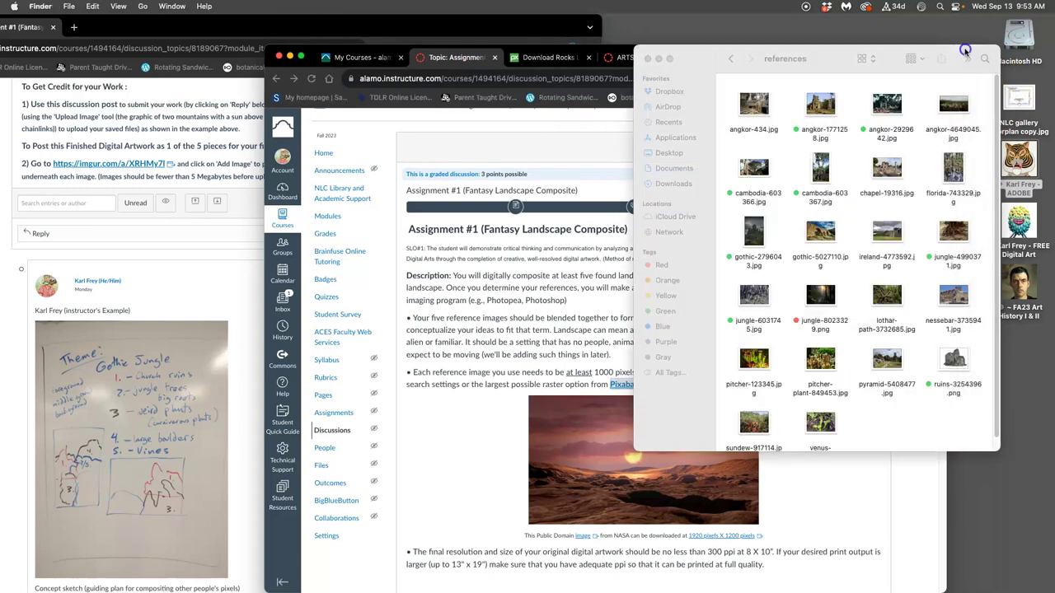
{"action": "mouse_move", "coordinate": [17, 542]}
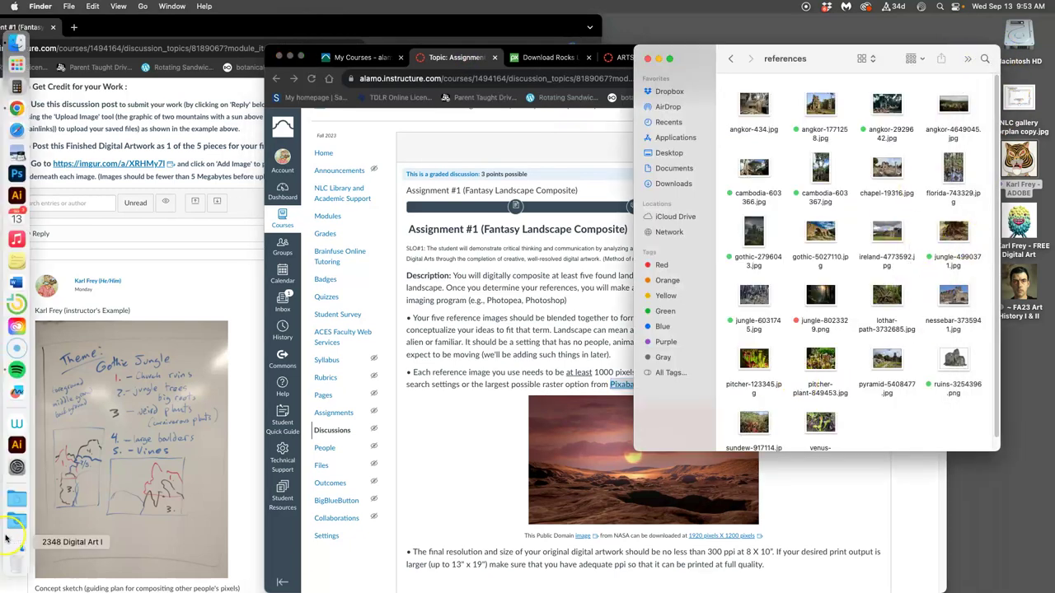
{"action": "left_click", "coordinate": [16, 521]}
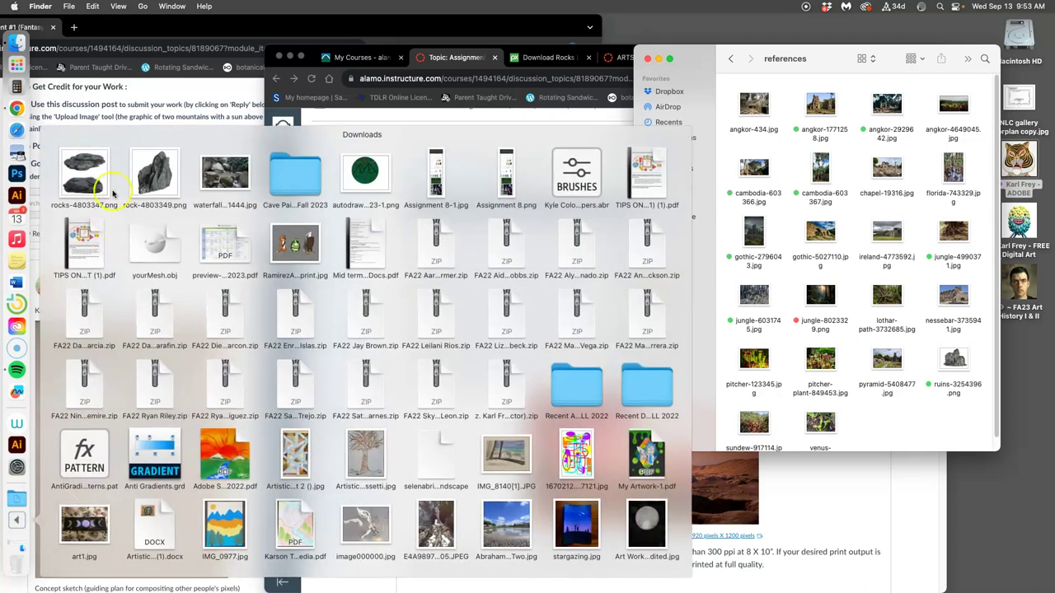
{"action": "left_click_drag", "start_coordinate": [106, 189], "coordinate": [898, 410]}
Step: Look through the Documents stack, then reopen the Downloads stack
{"action": "mouse_move", "coordinate": [8, 376]}
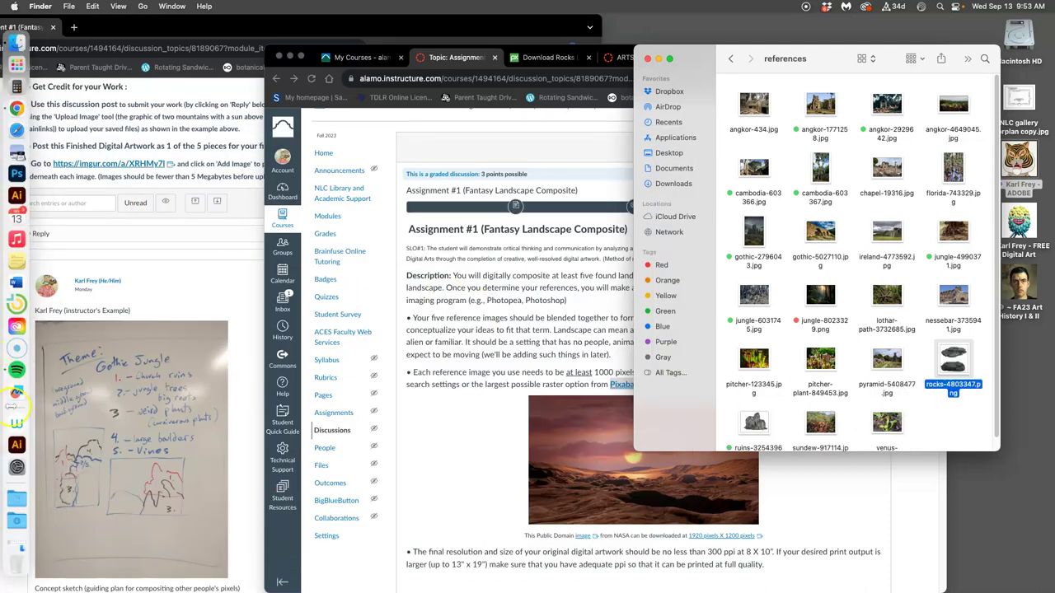
{"action": "left_click", "coordinate": [17, 499]}
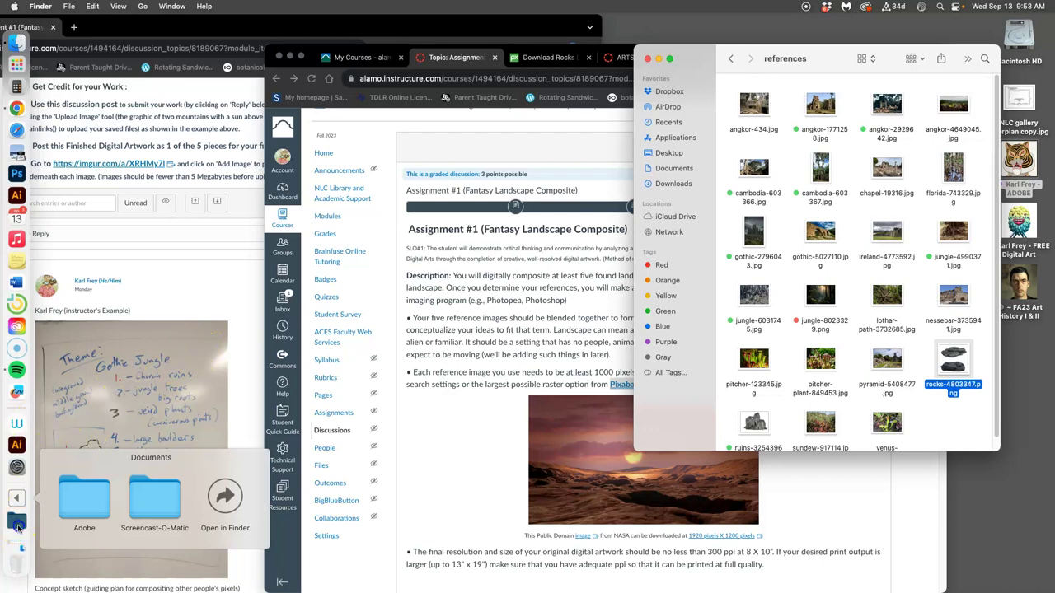
{"action": "left_click", "coordinate": [18, 524]}
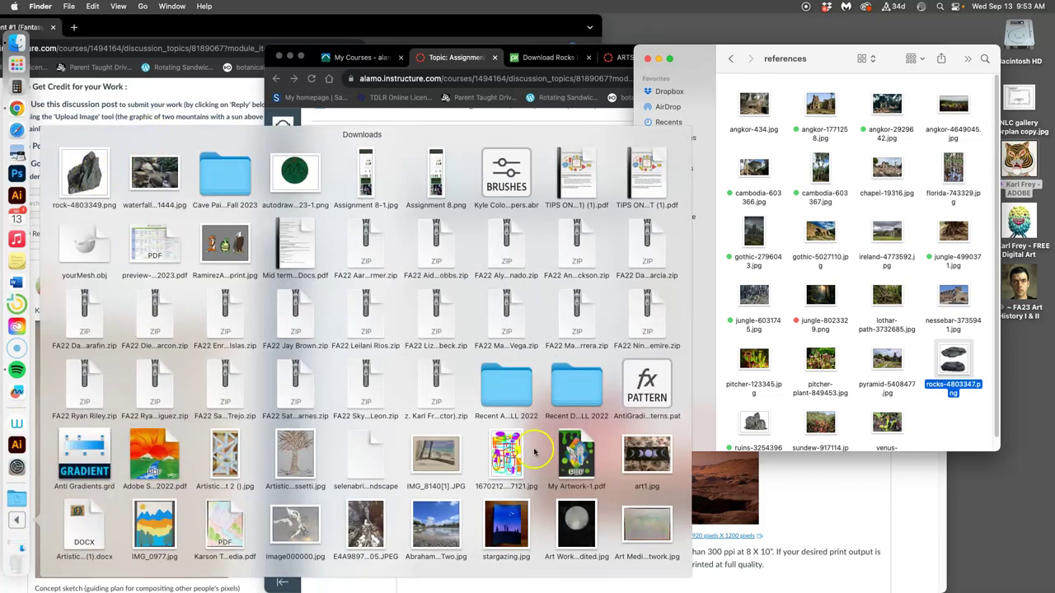
{"action": "scroll", "coordinate": [511, 458], "scroll_direction": "down", "scroll_amount": 2}
Step: Move rock-4803349.png and waterfall-2931444.jpg from Downloads into references, then close Downloads
{"action": "left_click", "coordinate": [506, 524]}
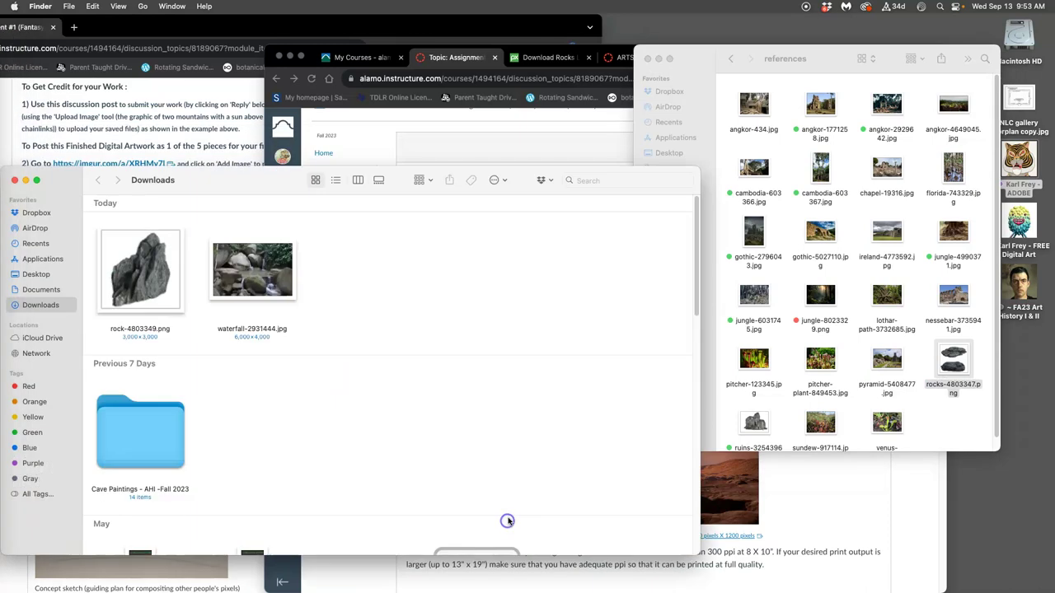
{"action": "left_click", "coordinate": [272, 263]}
{"action": "left_click", "coordinate": [165, 278], "text": "shift"}
{"action": "left_click_drag", "start_coordinate": [221, 281], "coordinate": [949, 422]}
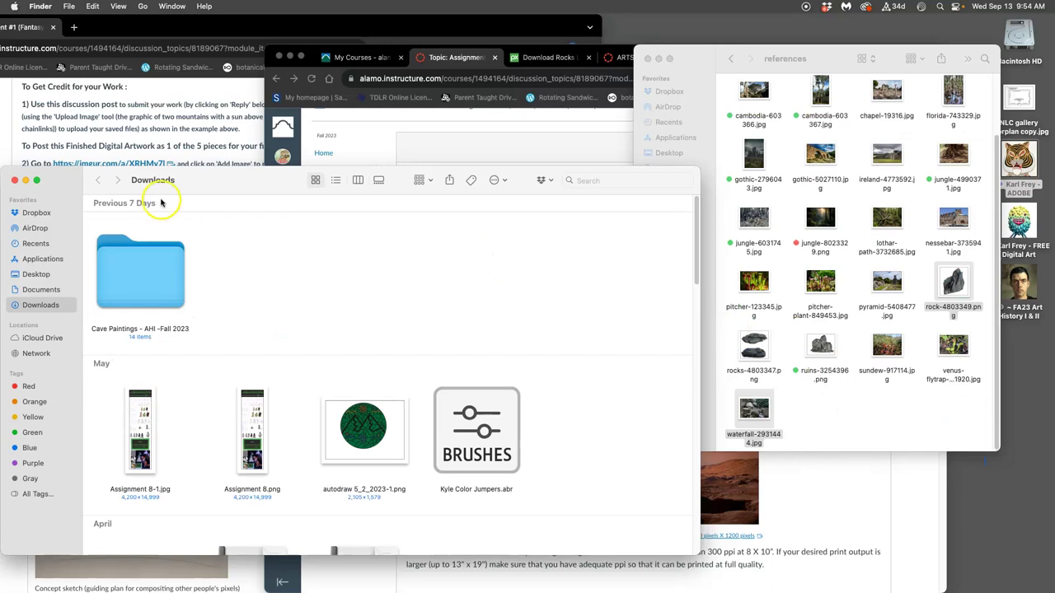
{"action": "left_click", "coordinate": [14, 180]}
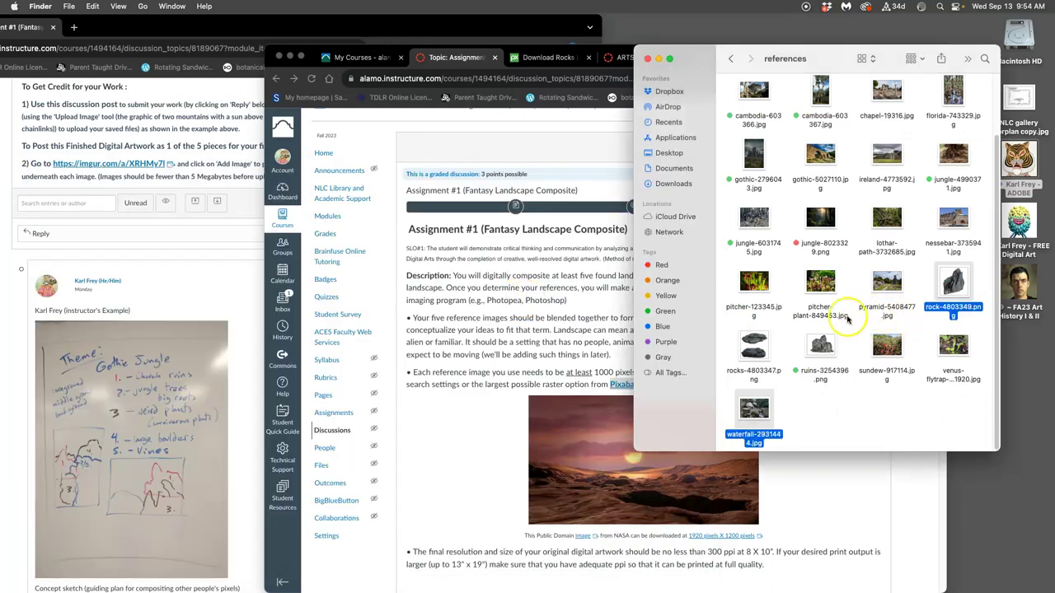
Step: Tag the three new rock and waterfall images green, then briefly preview the ruins image
{"action": "left_click", "coordinate": [752, 346], "text": "super"}
{"action": "right_click", "coordinate": [752, 346]}
{"action": "left_click", "coordinate": [805, 506]}
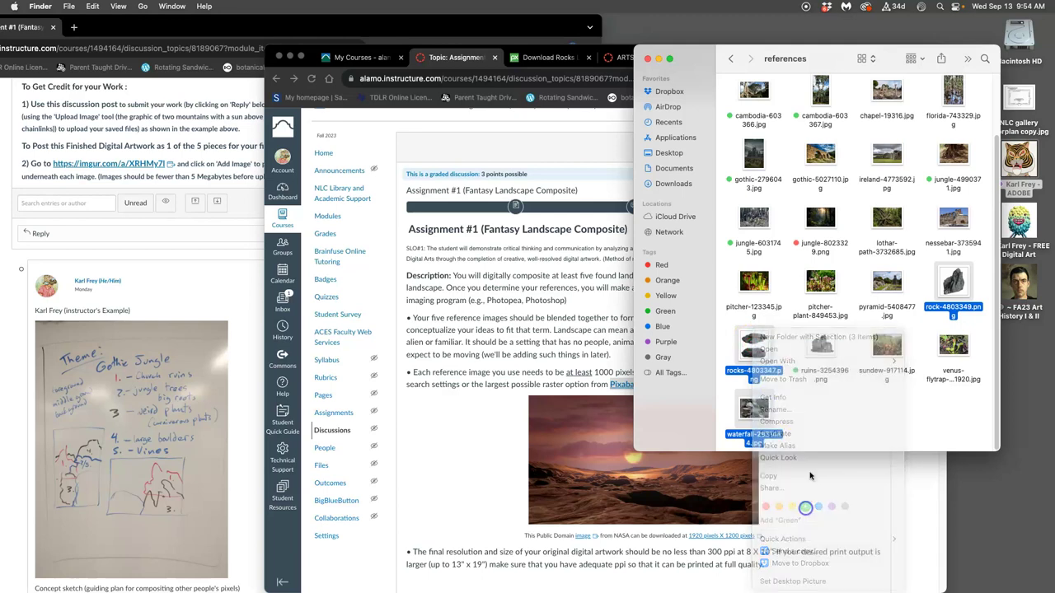
{"action": "double_click", "coordinate": [821, 348]}
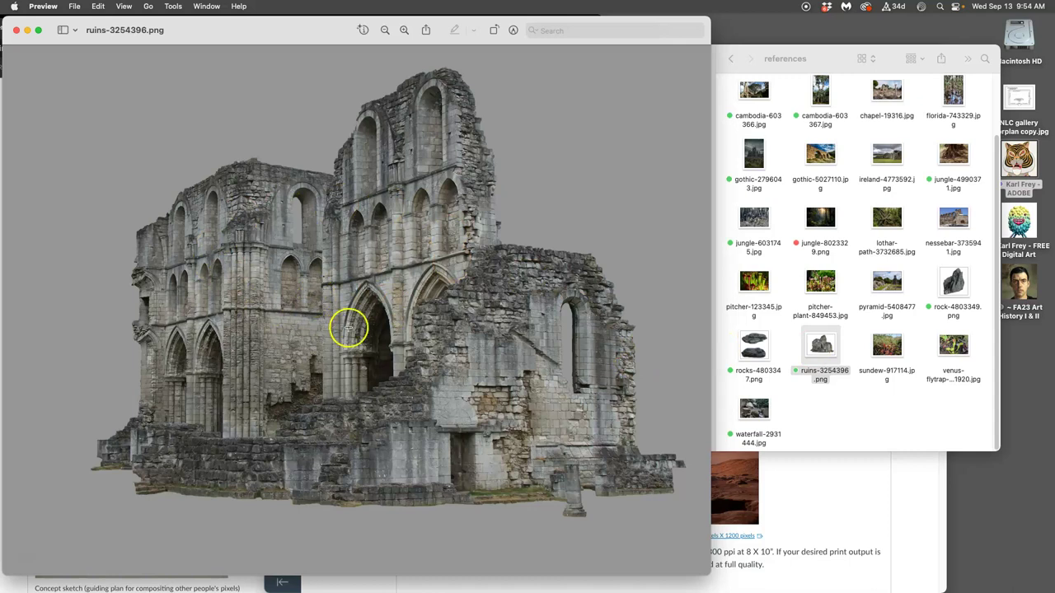
{"action": "left_click", "coordinate": [15, 31]}
{"action": "left_click", "coordinate": [893, 425]}
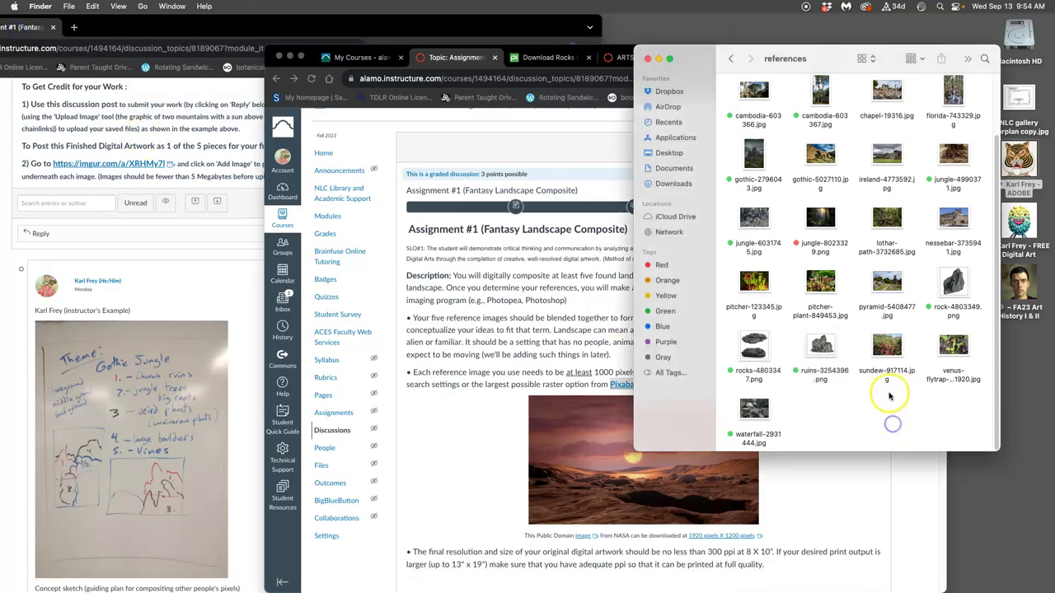
{"action": "scroll", "coordinate": [858, 352], "scroll_direction": "up", "scroll_amount": 2}
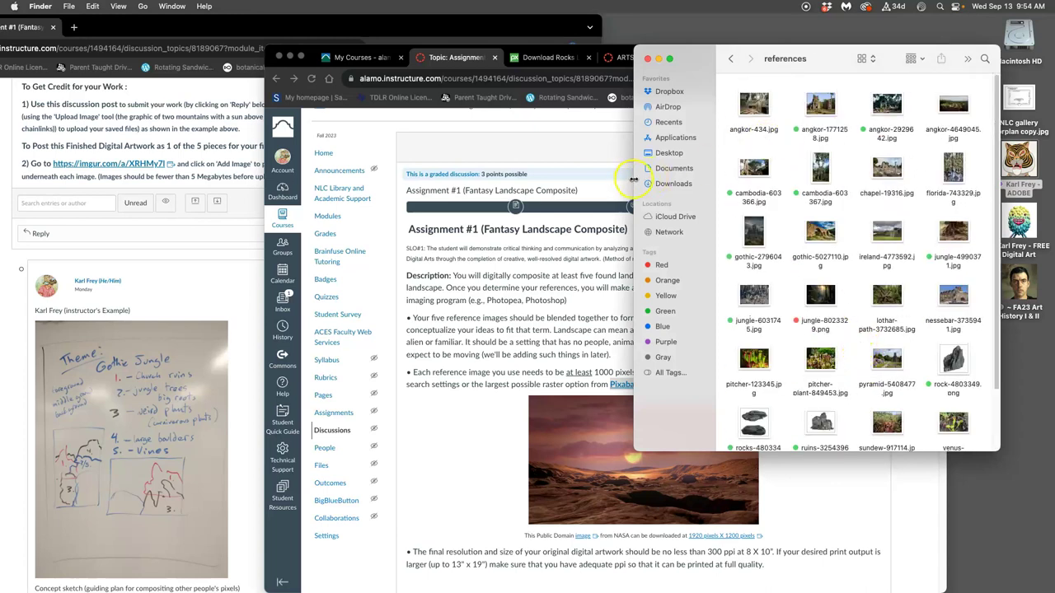
Step: Enlarge the references window and set its icon size to 148×148
{"action": "left_click_drag", "start_coordinate": [633, 179], "coordinate": [357, 196]}
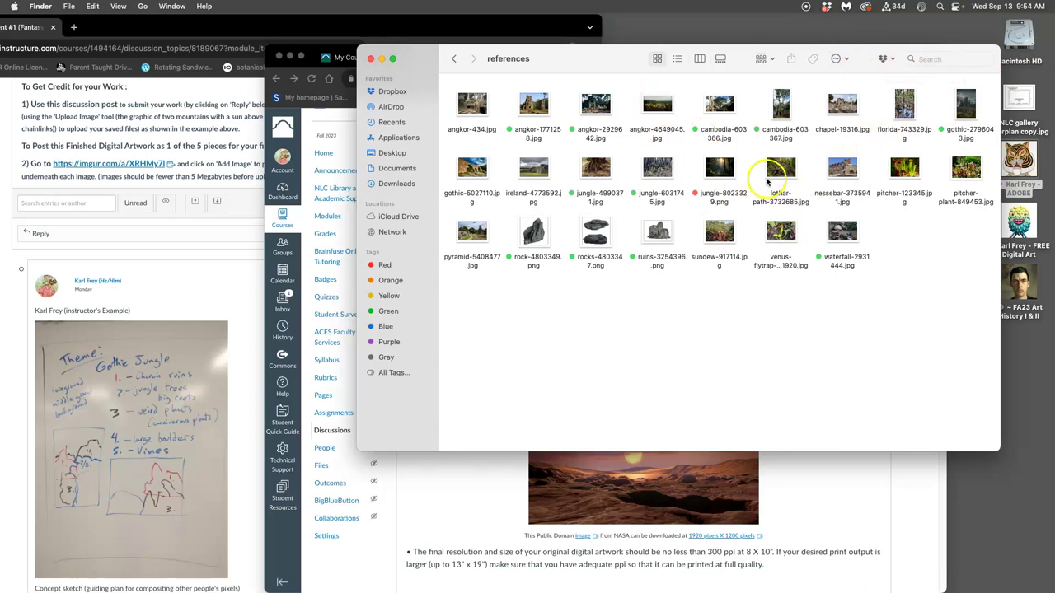
{"action": "left_click", "coordinate": [844, 59]}
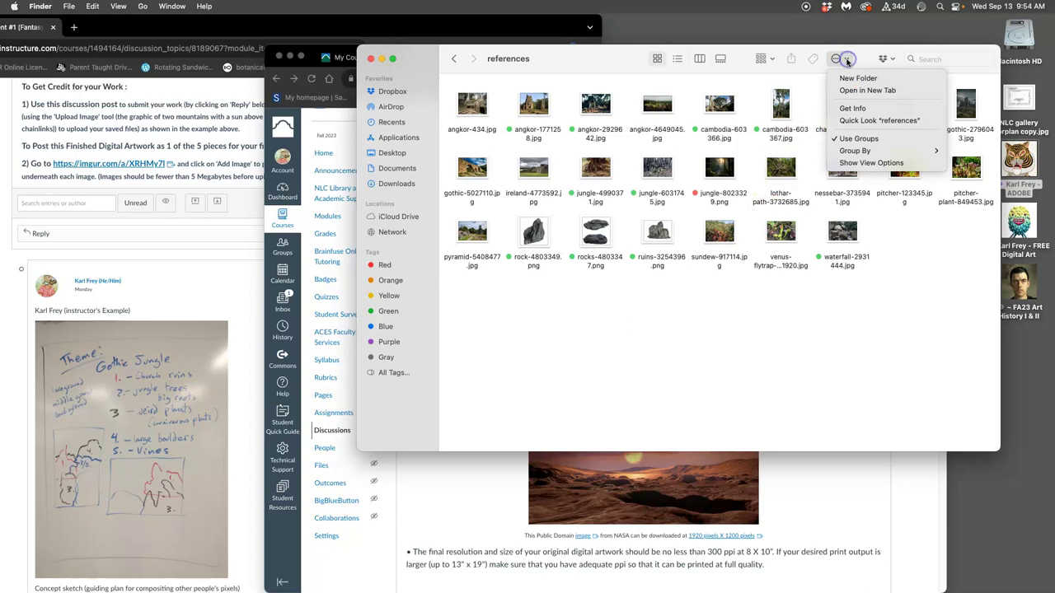
{"action": "left_click", "coordinate": [872, 163]}
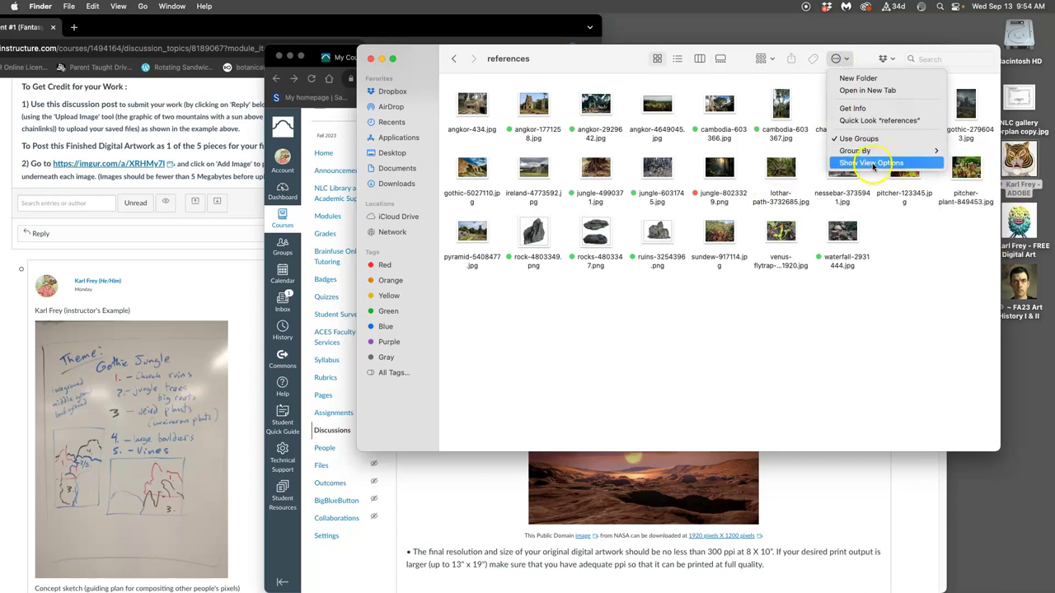
{"action": "left_click", "coordinate": [812, 73]}
{"action": "left_click", "coordinate": [838, 60]}
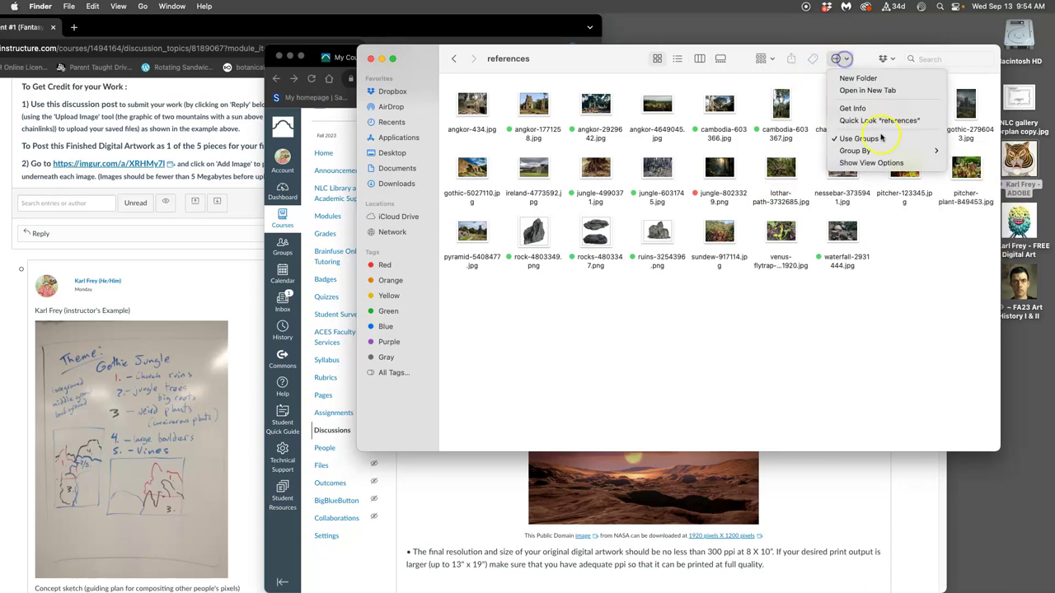
{"action": "left_click", "coordinate": [872, 164]}
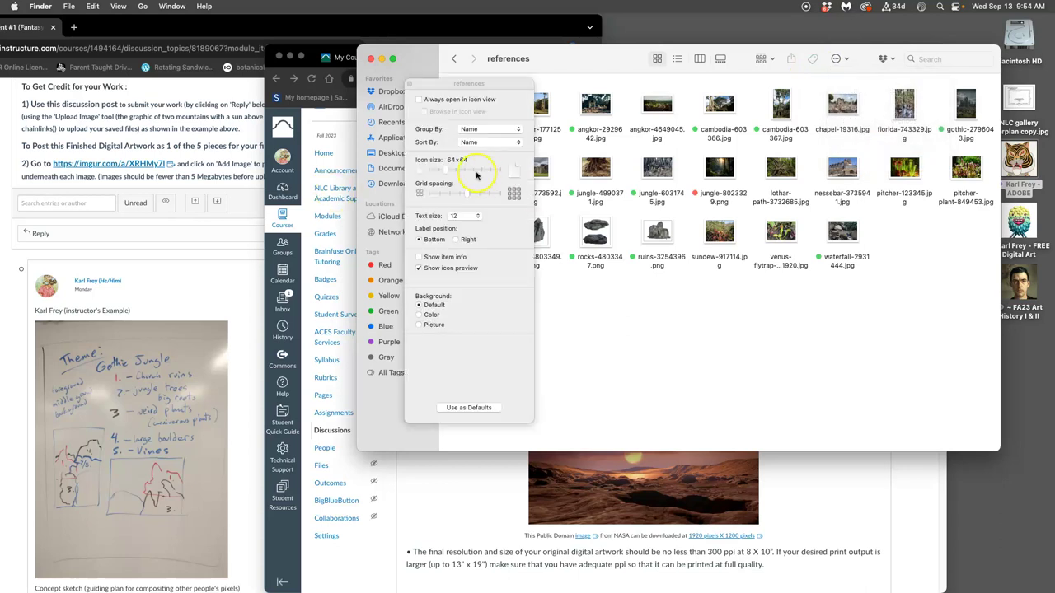
{"action": "left_click_drag", "start_coordinate": [448, 171], "coordinate": [460, 171]}
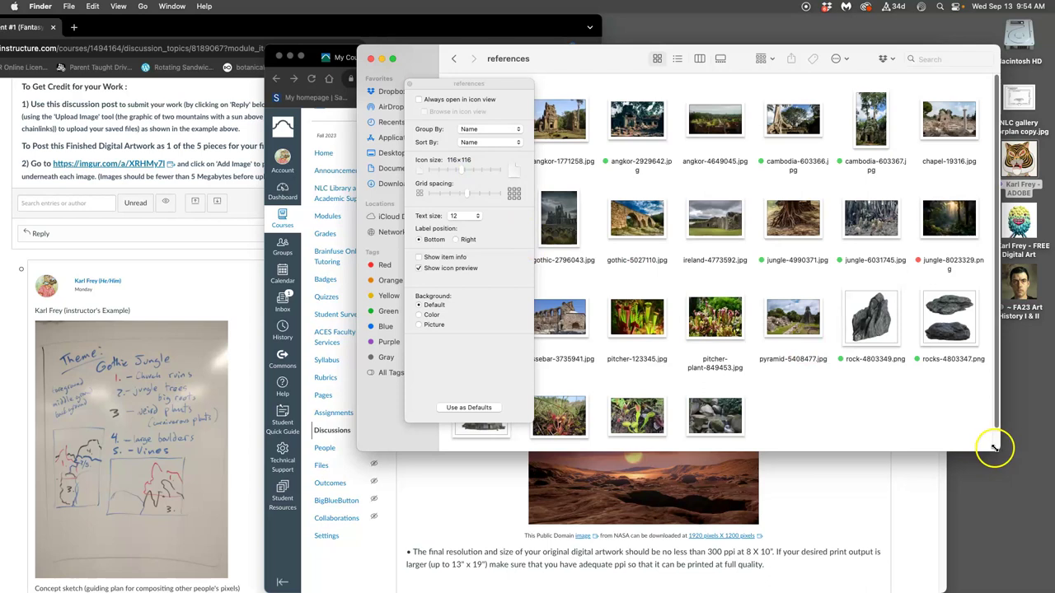
{"action": "left_click_drag", "start_coordinate": [1000, 452], "coordinate": [1043, 552]}
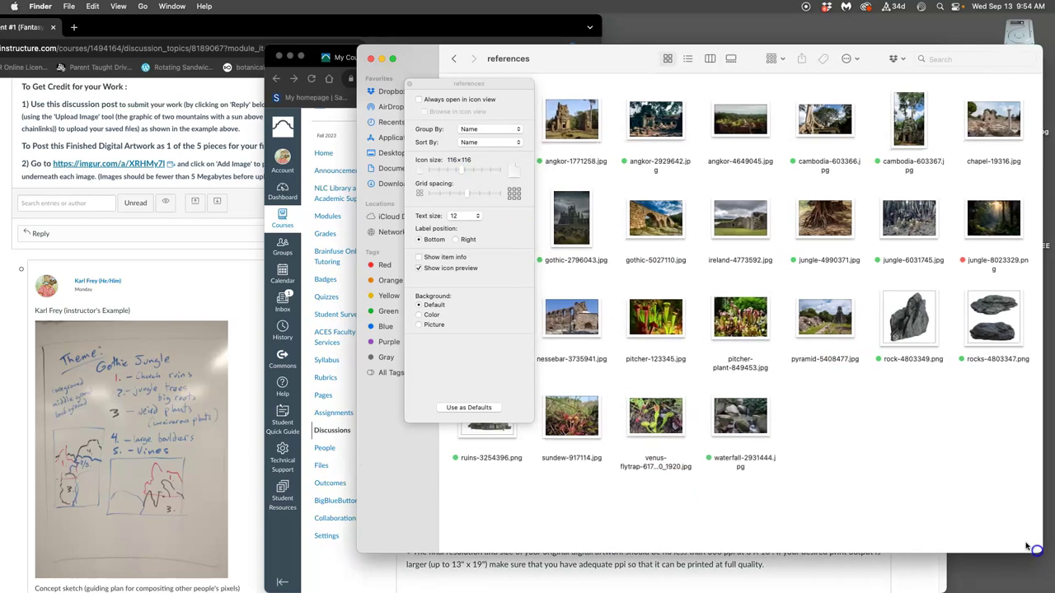
{"action": "left_click_drag", "start_coordinate": [462, 171], "coordinate": [427, 192]}
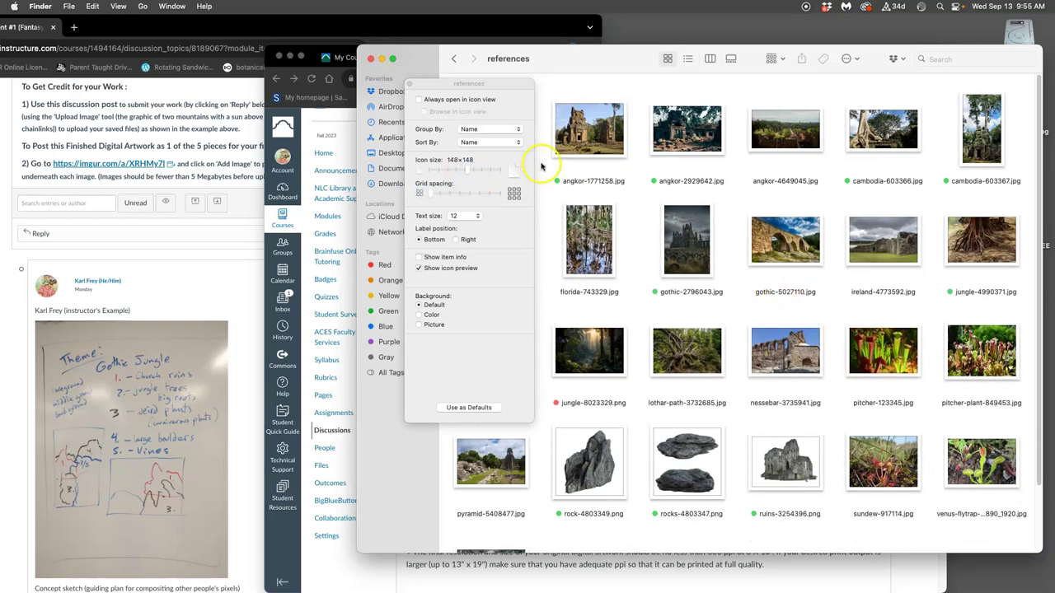
{"action": "left_click", "coordinate": [410, 86]}
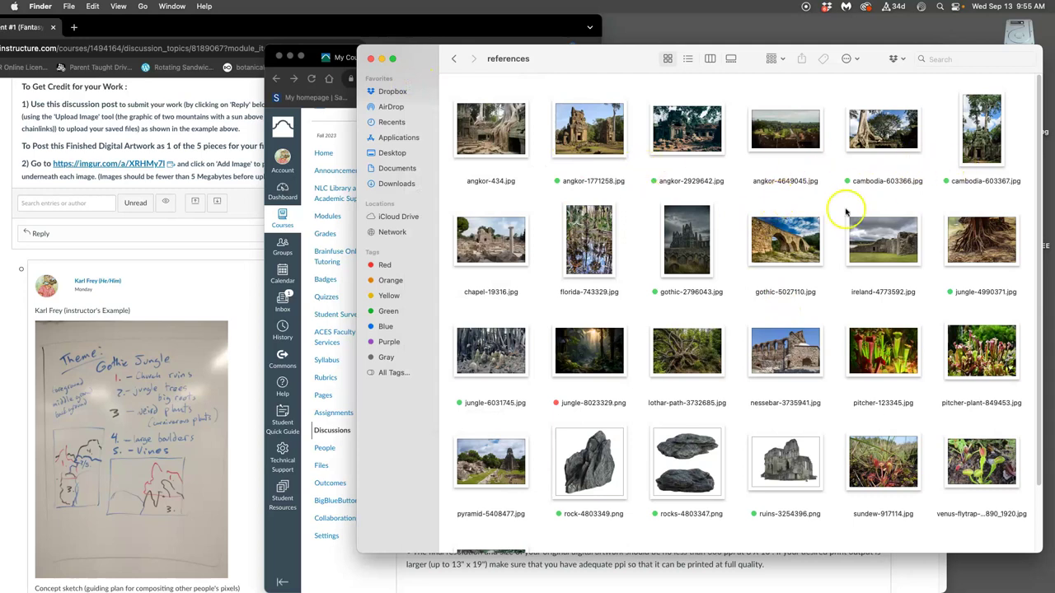
Step: Group the references folder by Tags into Green, Red and No Tags sections
{"action": "scroll", "coordinate": [765, 387], "scroll_direction": "down", "scroll_amount": 2}
{"action": "scroll", "coordinate": [759, 387], "scroll_direction": "up", "scroll_amount": 2}
{"action": "left_click", "coordinate": [775, 58]}
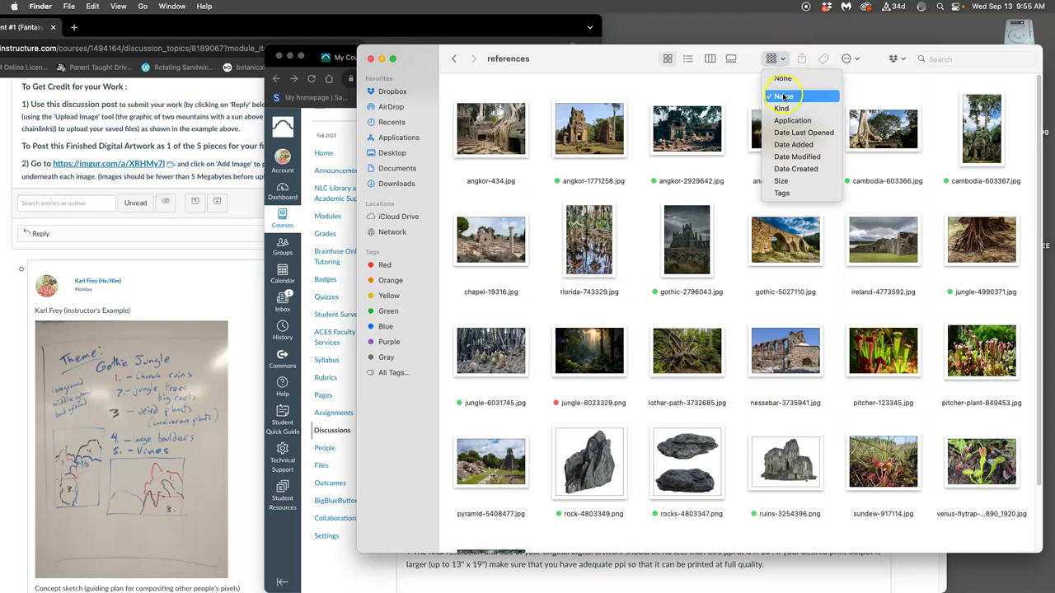
{"action": "left_click", "coordinate": [790, 194]}
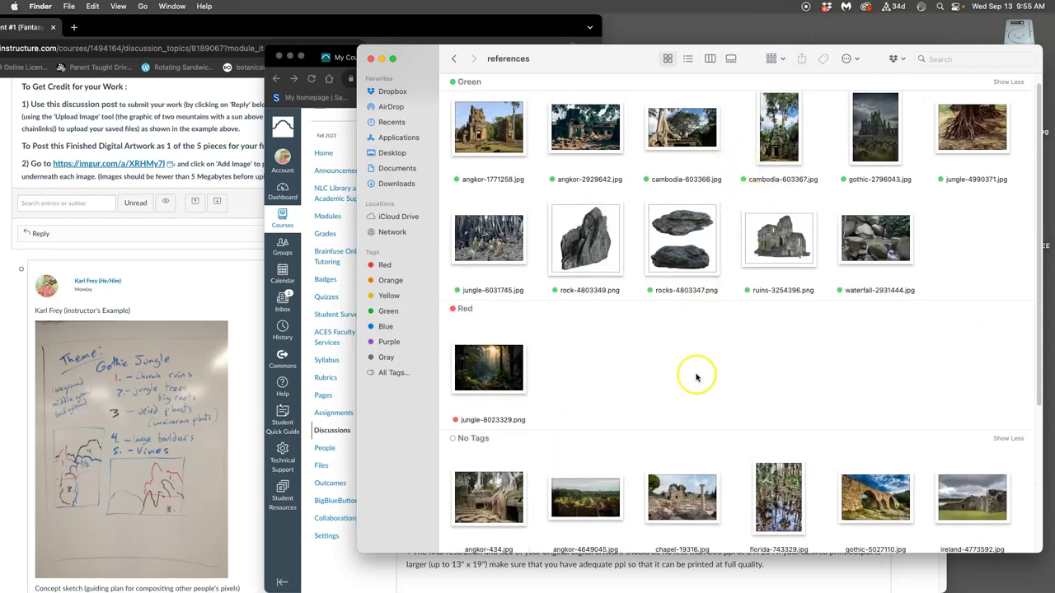
{"action": "scroll", "coordinate": [736, 207], "scroll_direction": "up", "scroll_amount": 1}
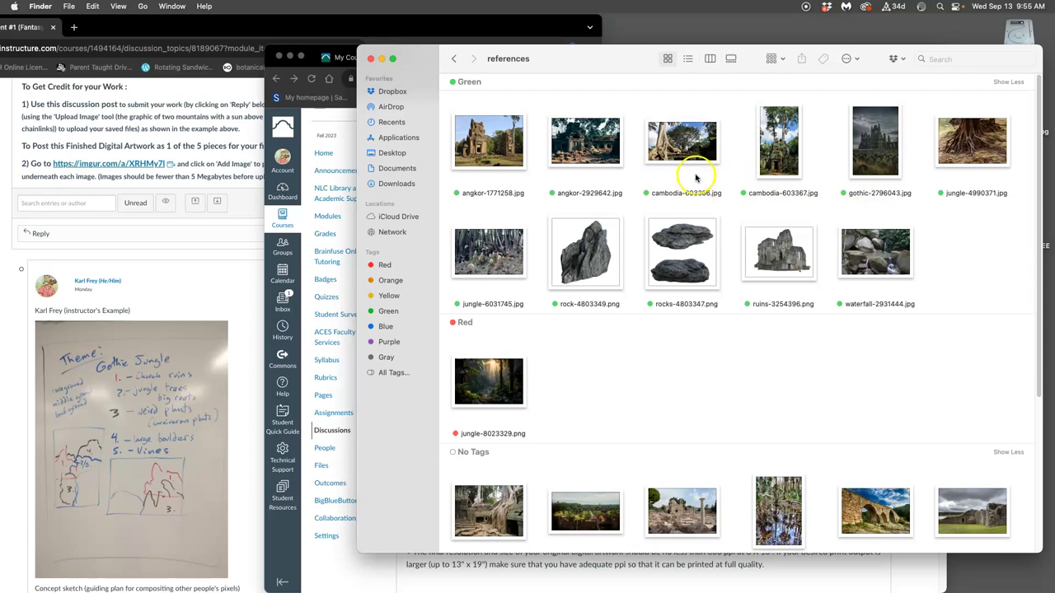
Step: Save the whiteboard sketch image from the Canvas discussion into Downloads
{"action": "left_click", "coordinate": [169, 398]}
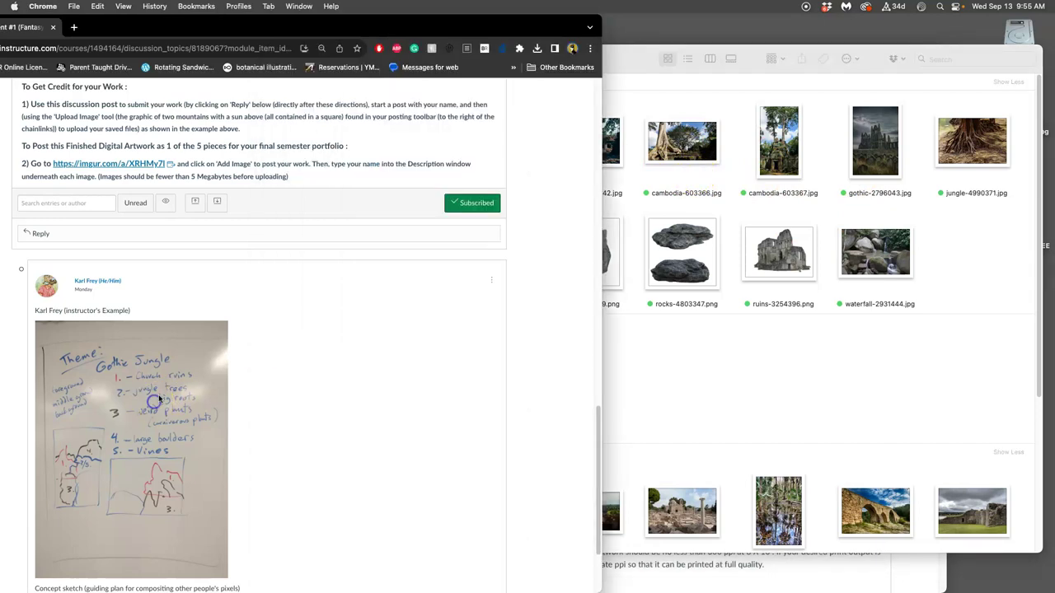
{"action": "right_click", "coordinate": [159, 394]}
{"action": "left_click", "coordinate": [172, 411]}
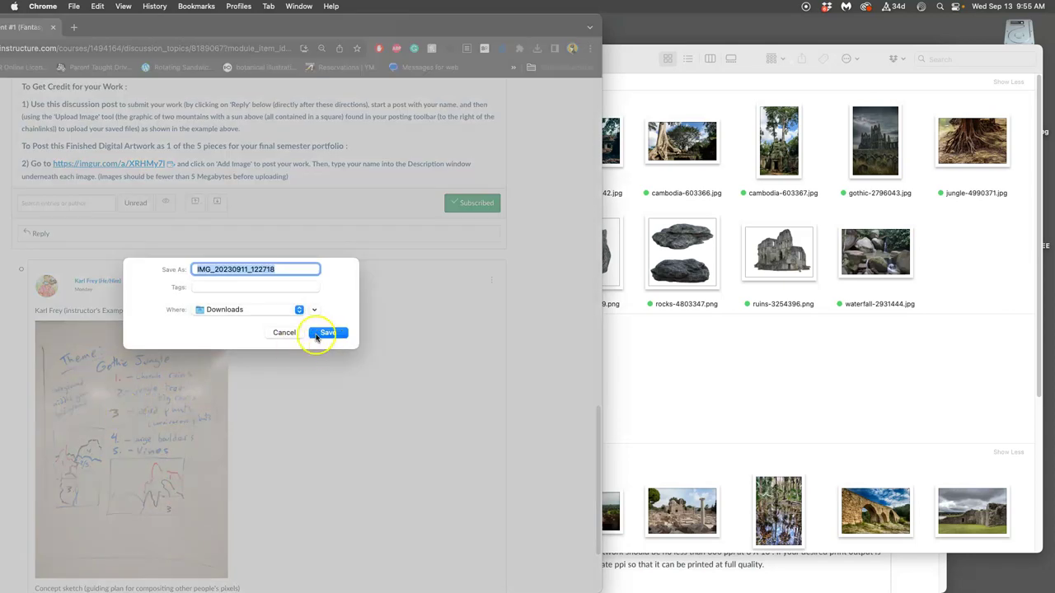
{"action": "left_click", "coordinate": [317, 334]}
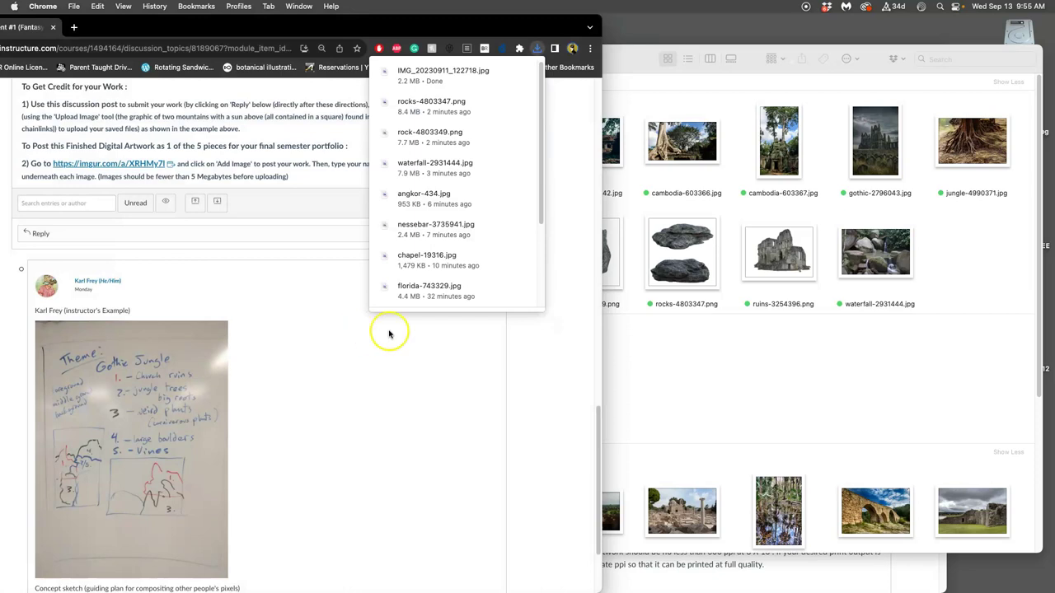
{"action": "left_click", "coordinate": [1042, 416]}
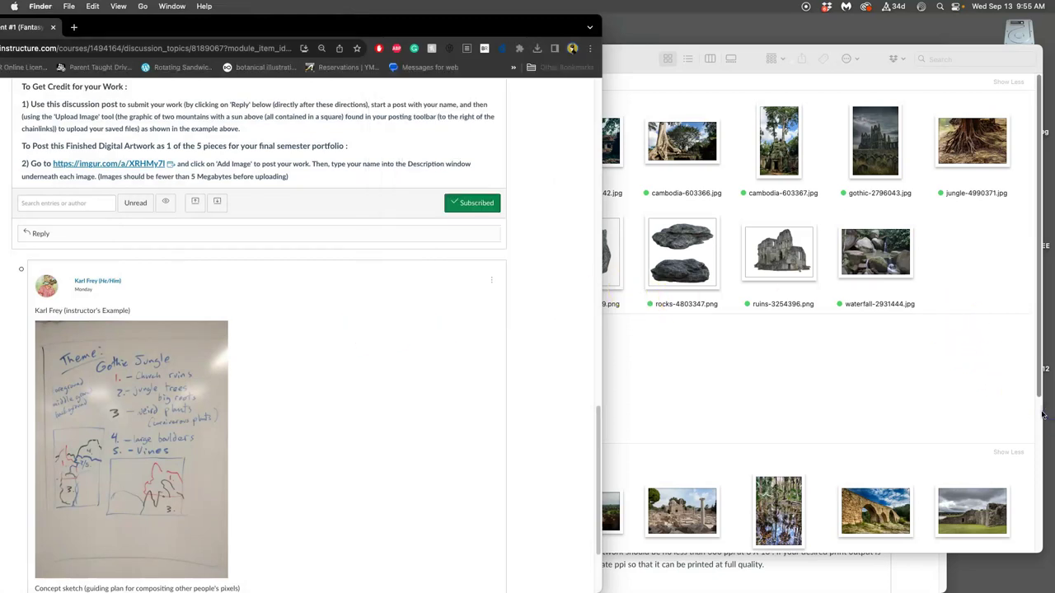
Step: View IMG_20230911_122718.jpg in Preview from the desktop, then close it and show the desktop
{"action": "key", "text": "F11"}
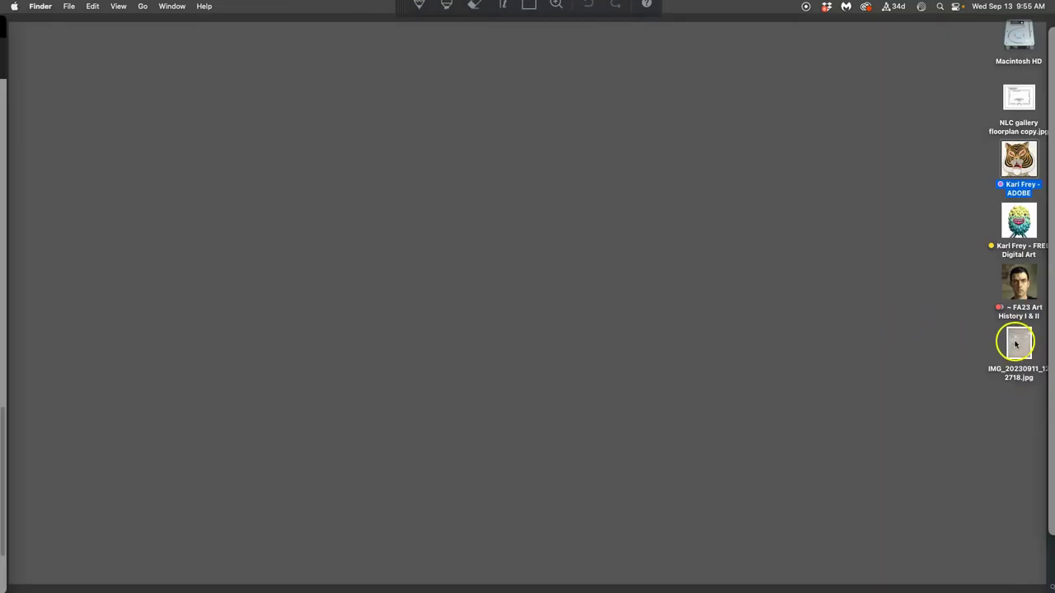
{"action": "left_click", "coordinate": [1017, 342]}
{"action": "double_click", "coordinate": [1016, 342]}
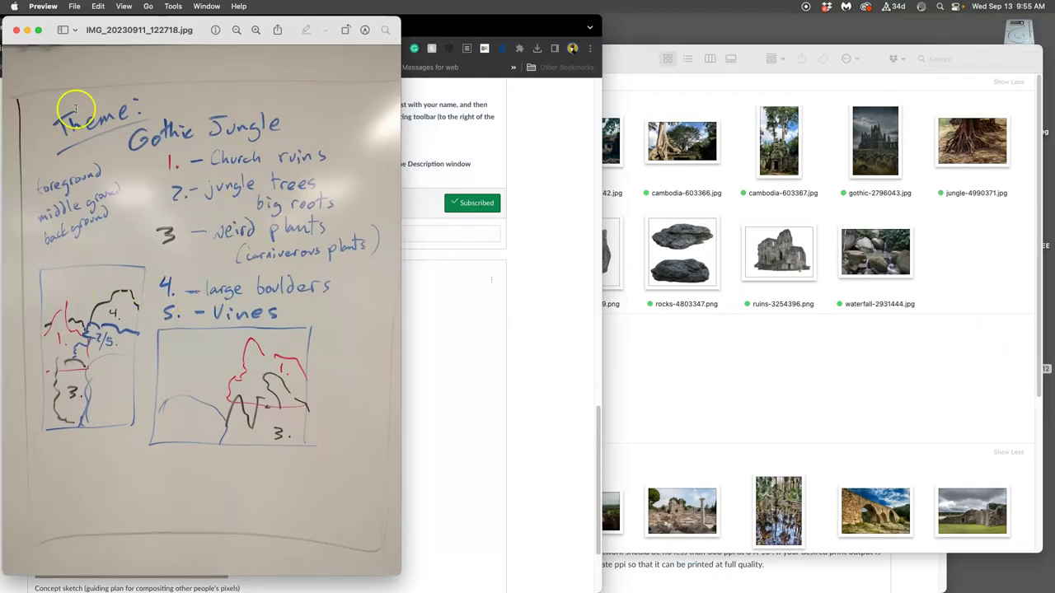
{"action": "left_click", "coordinate": [15, 31]}
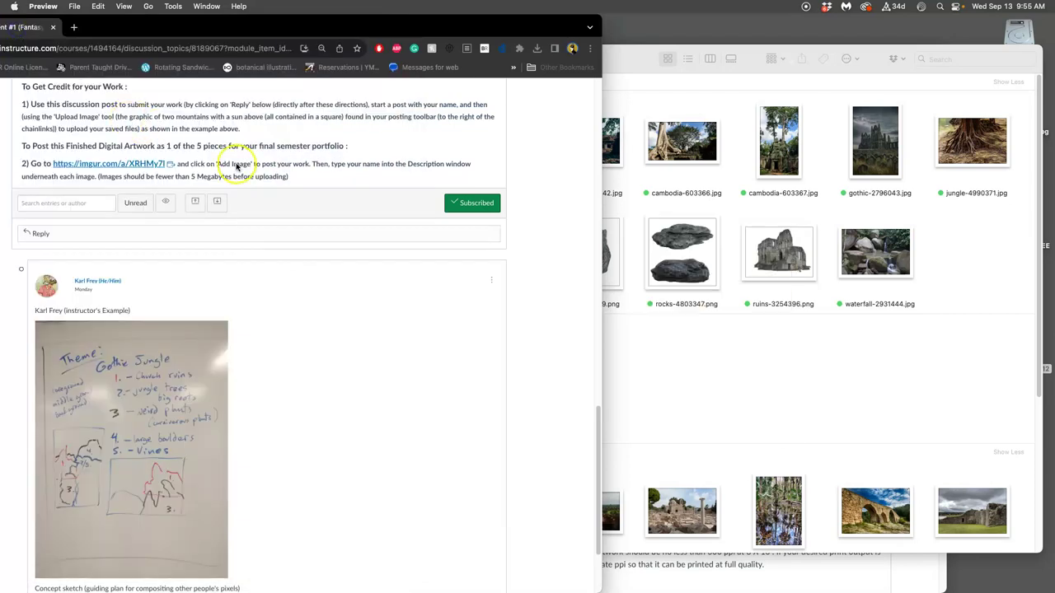
{"action": "key", "text": "F11"}
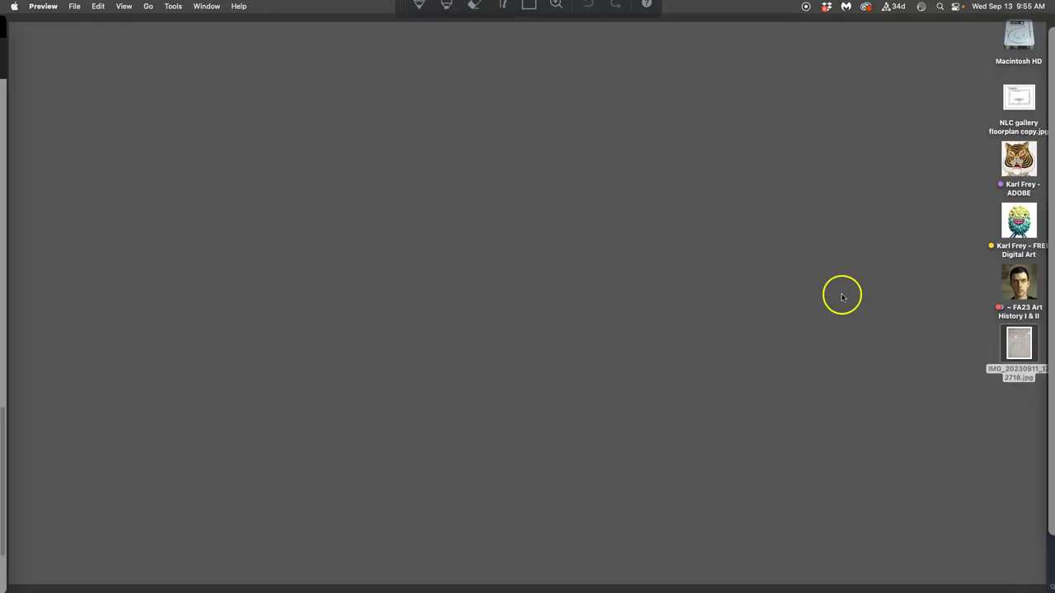
Step: Open the desktop sketch photo IMG_20230911_122718.jpg with Adobe Photoshop 2023
{"action": "right_click", "coordinate": [980, 343]}
{"action": "left_click", "coordinate": [959, 331]}
{"action": "left_click", "coordinate": [1006, 347]}
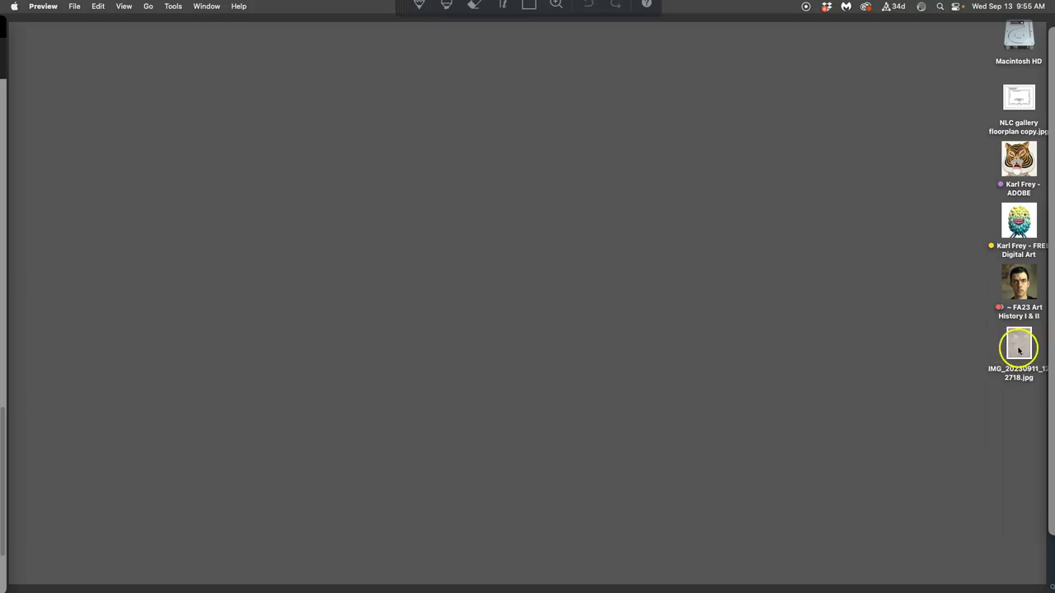
{"action": "right_click", "coordinate": [1020, 346]}
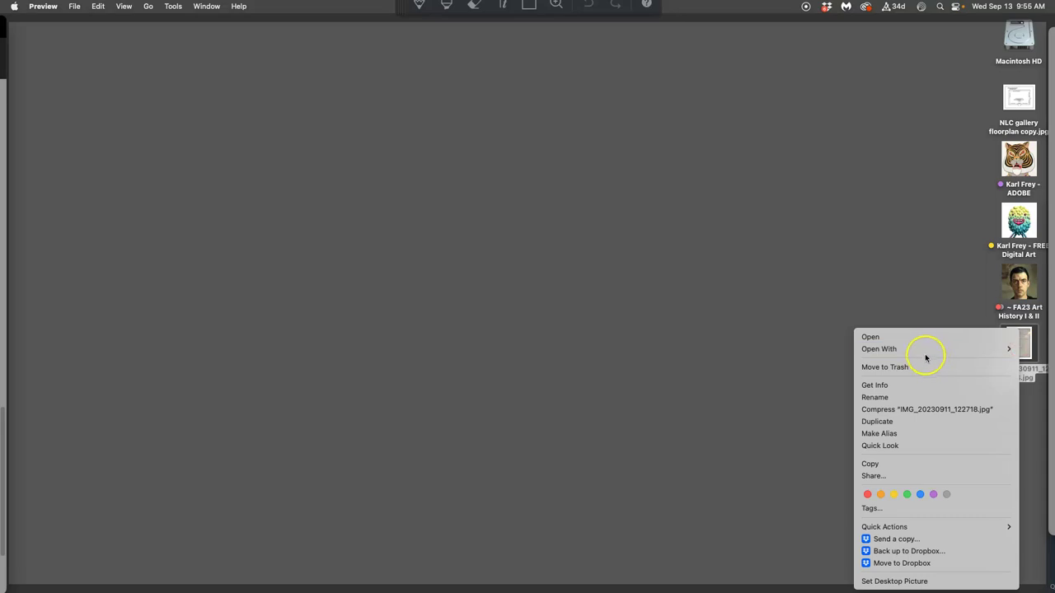
{"action": "mouse_move", "coordinate": [922, 353]}
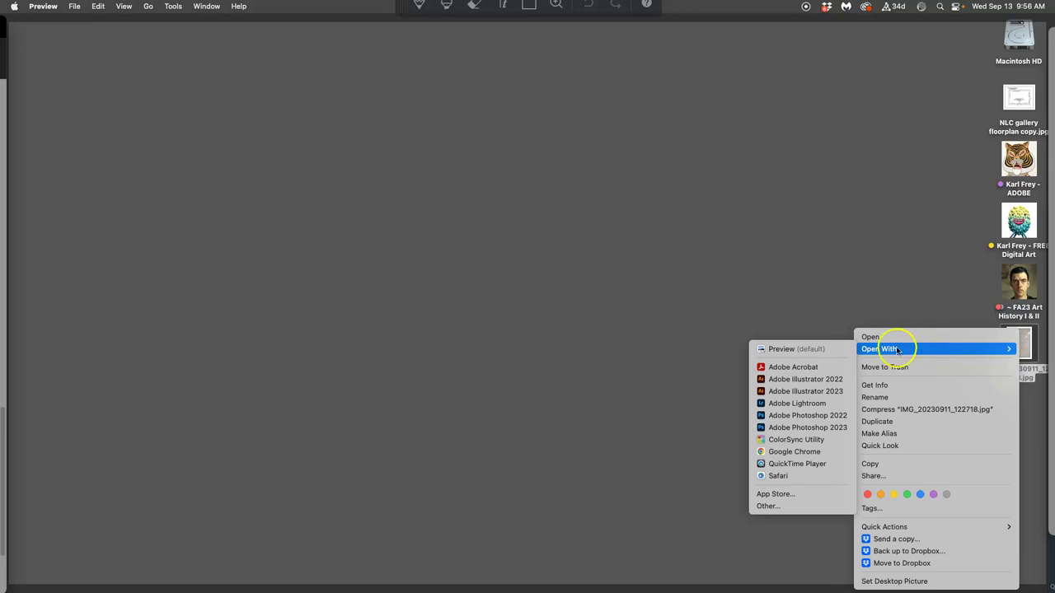
{"action": "left_click", "coordinate": [837, 427]}
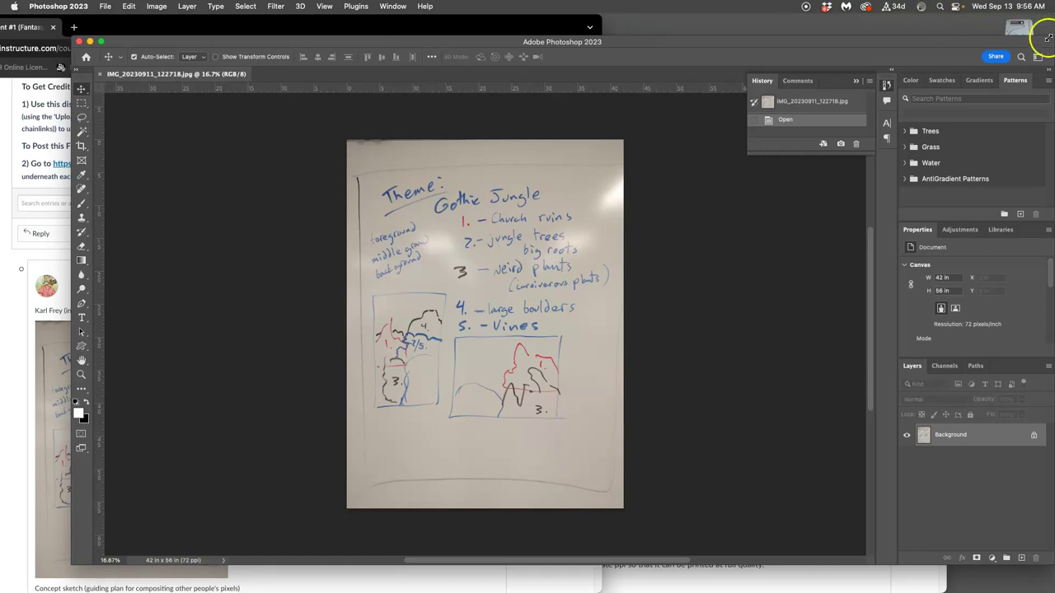
Step: Shrink the Photoshop window, zoom the sketch to 50%, and move it to the left
{"action": "left_click_drag", "start_coordinate": [1049, 37], "coordinate": [569, 11]}
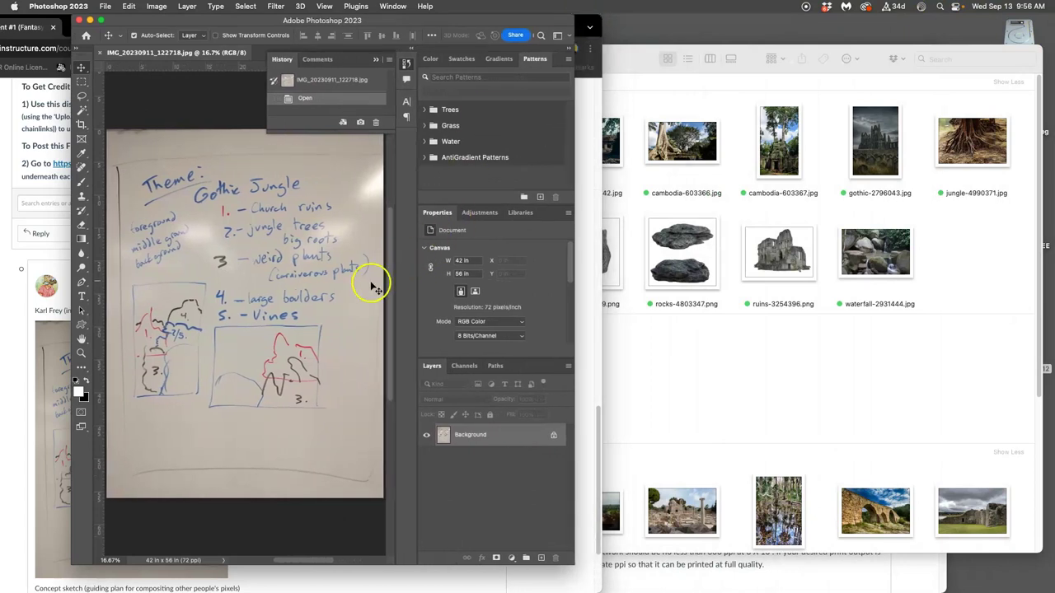
{"action": "left_click_drag", "start_coordinate": [303, 356], "coordinate": [230, 237]}
{"action": "left_click_drag", "start_coordinate": [571, 561], "coordinate": [628, 569]}
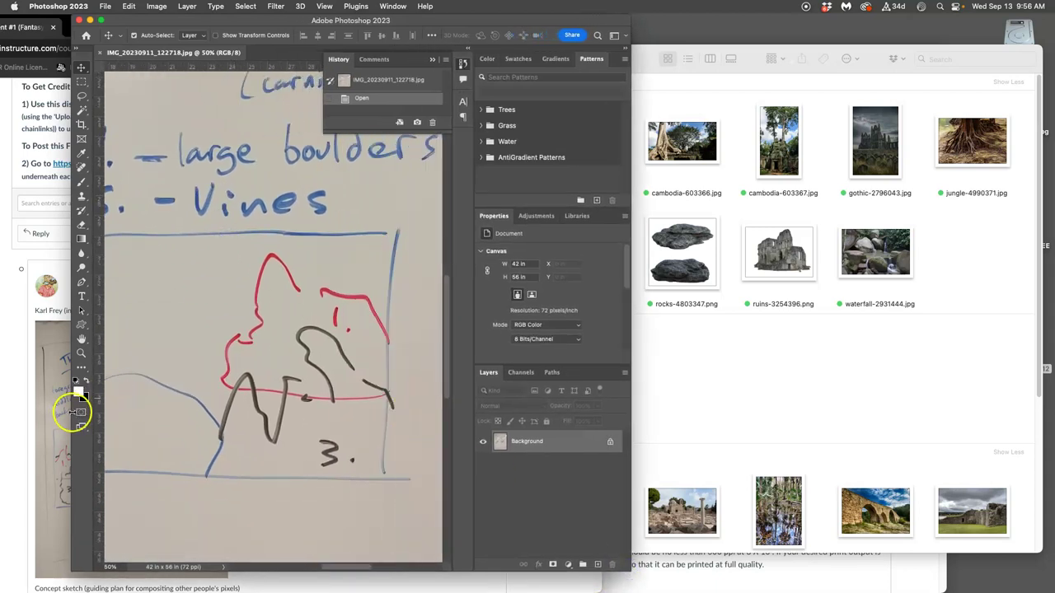
{"action": "left_click_drag", "start_coordinate": [73, 413], "coordinate": [2, 413]}
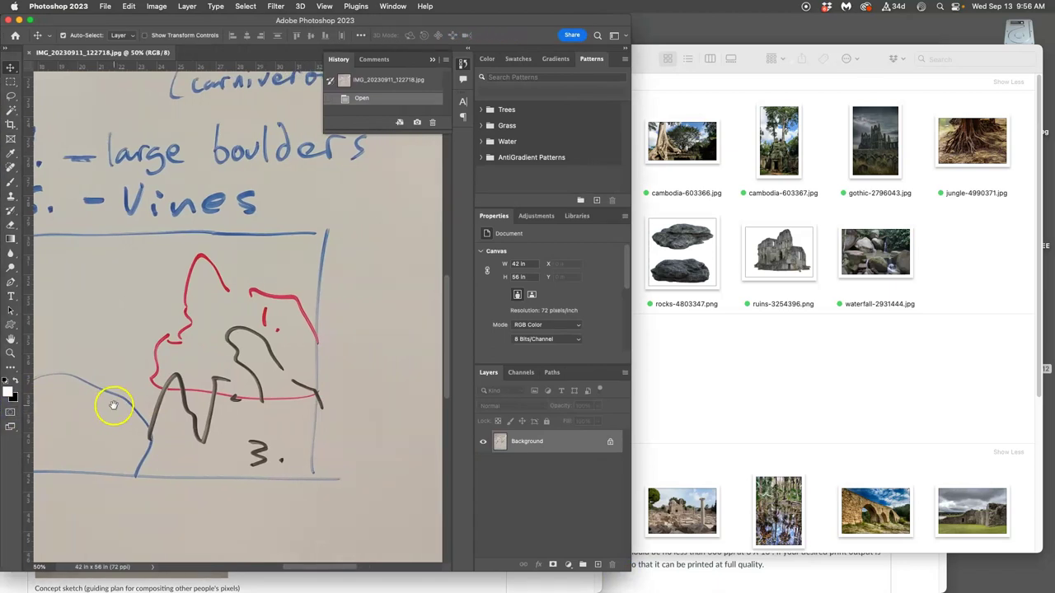
{"action": "left_click_drag", "start_coordinate": [113, 405], "coordinate": [187, 408]}
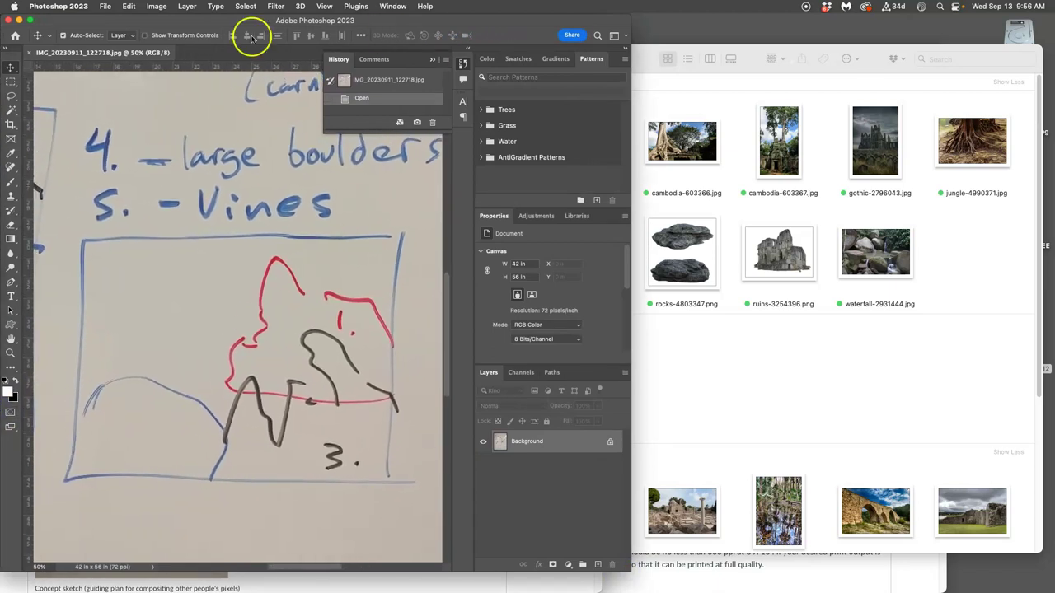
{"action": "left_click_drag", "start_coordinate": [338, 21], "coordinate": [265, 26]}
Step: Narrow the references folder window and reposition the sketch view in Photoshop
{"action": "left_click", "coordinate": [640, 106]}
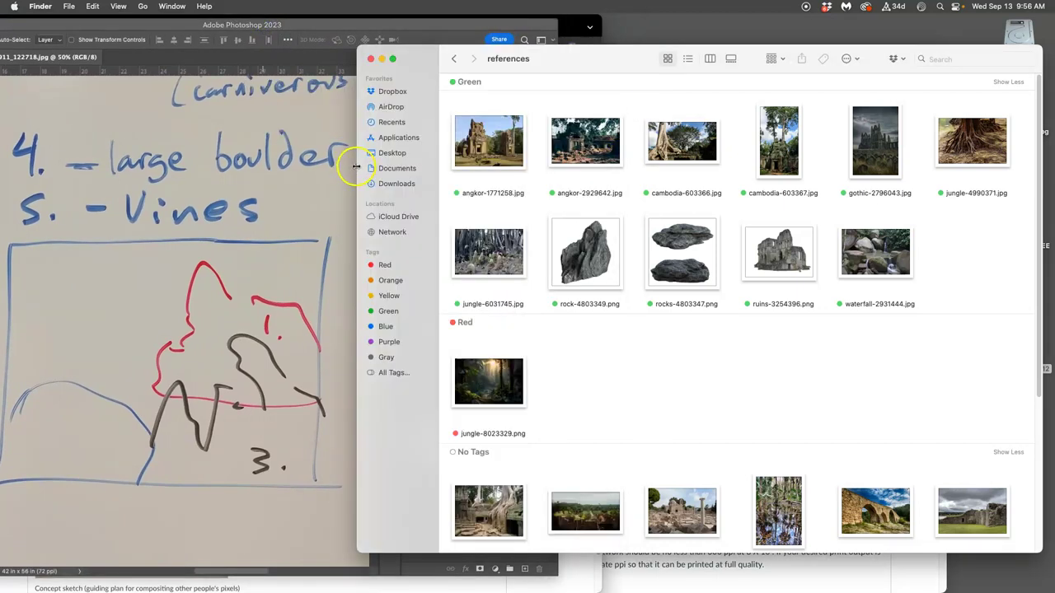
{"action": "left_click_drag", "start_coordinate": [356, 167], "coordinate": [479, 171]}
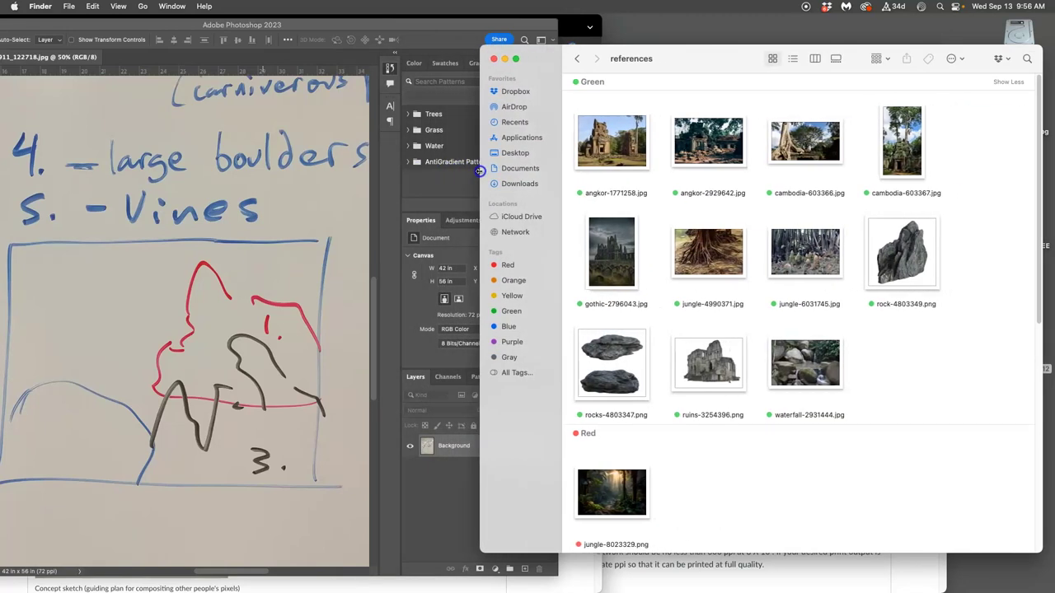
{"action": "left_click", "coordinate": [376, 195]}
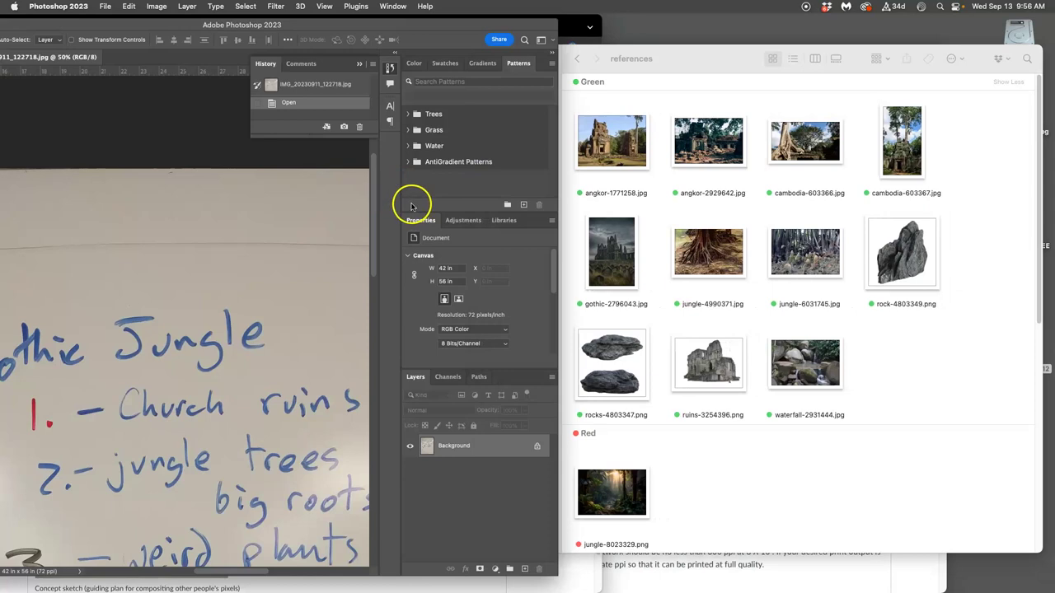
{"action": "scroll", "coordinate": [305, 261], "scroll_direction": "down", "scroll_amount": 10}
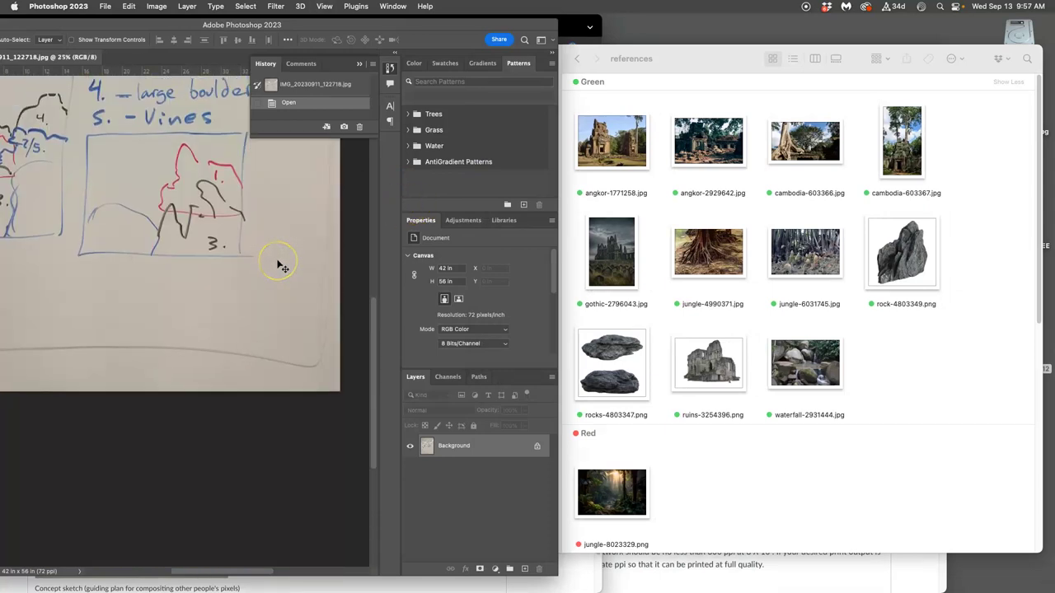
{"action": "scroll", "coordinate": [281, 265], "scroll_direction": "up", "scroll_amount": 5}
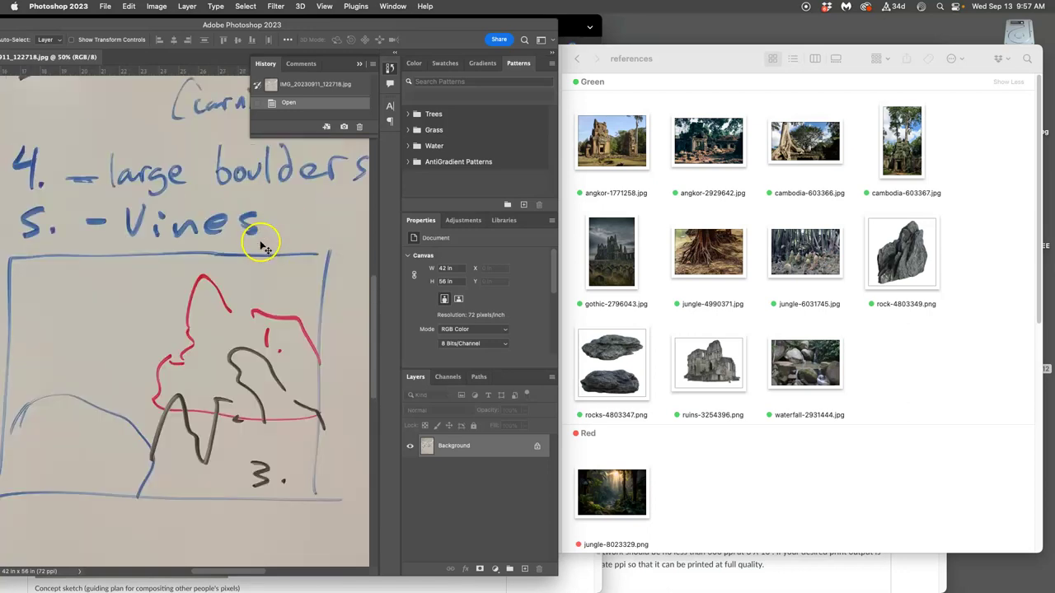
{"action": "scroll", "coordinate": [261, 247], "scroll_direction": "left", "scroll_amount": 2}
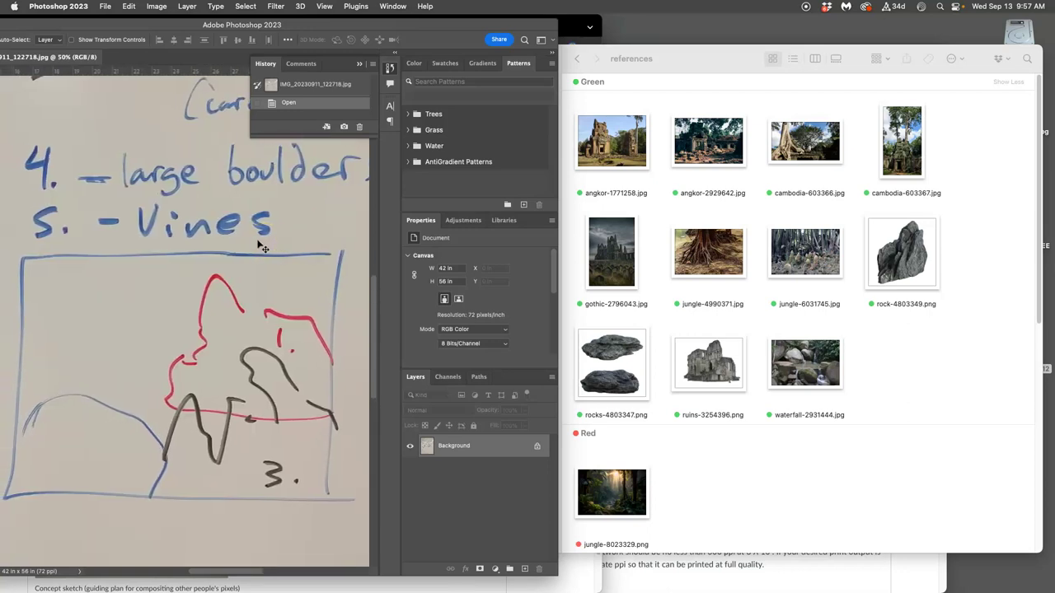
{"action": "scroll", "coordinate": [260, 246], "scroll_direction": "left", "scroll_amount": 1}
{"action": "left_click", "coordinate": [264, 239]}
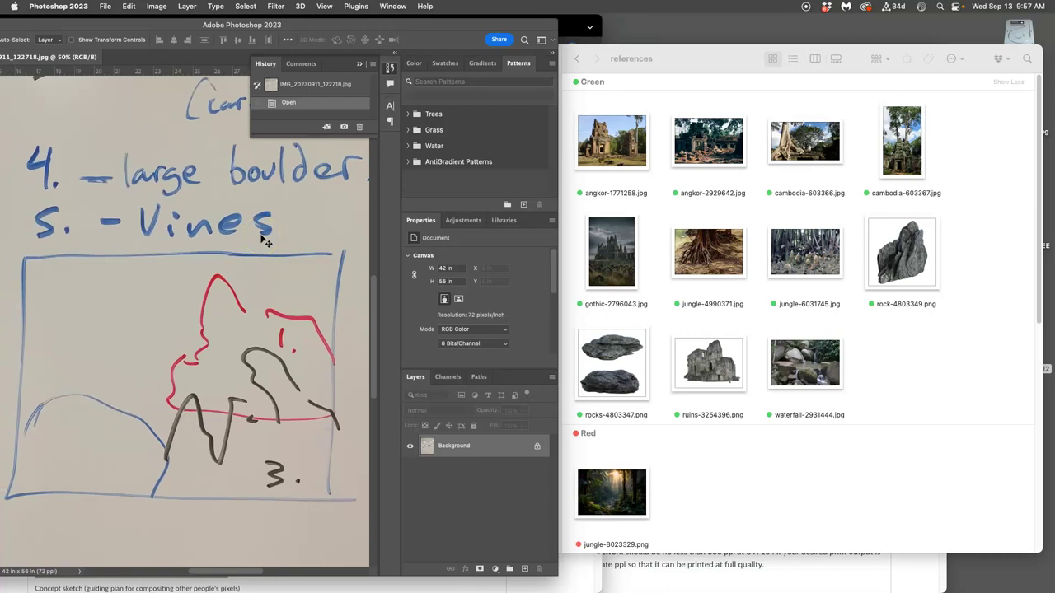
Step: Shift Photoshop right and place the references window on the right with its sidebar visible
{"action": "left_click_drag", "start_coordinate": [377, 24], "coordinate": [455, 32]}
{"action": "left_click", "coordinate": [670, 80]}
{"action": "left_click_drag", "start_coordinate": [690, 61], "coordinate": [790, 58]}
{"action": "left_click", "coordinate": [225, 286]}
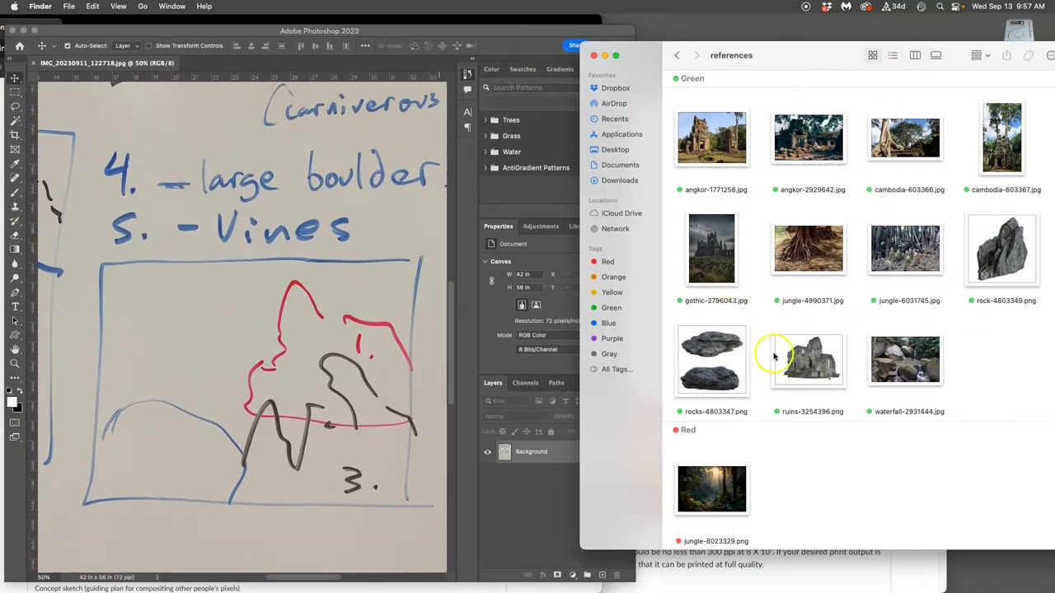
Step: Select the Brush tool with the General Brushes Hard Round Pressure Size brush at 70 px
{"action": "left_click", "coordinate": [15, 196]}
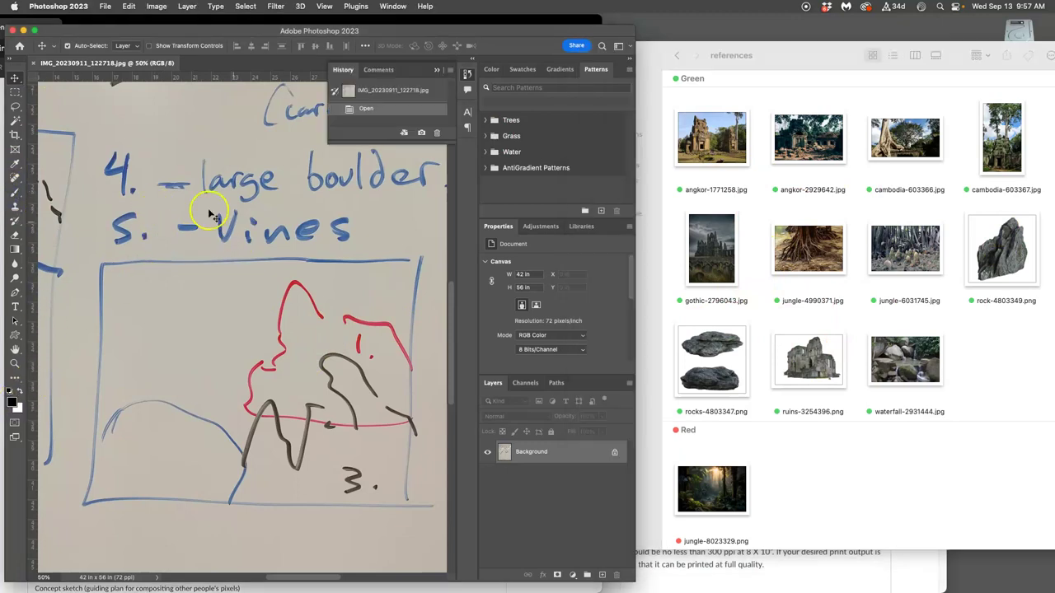
{"action": "left_click", "coordinate": [15, 195]}
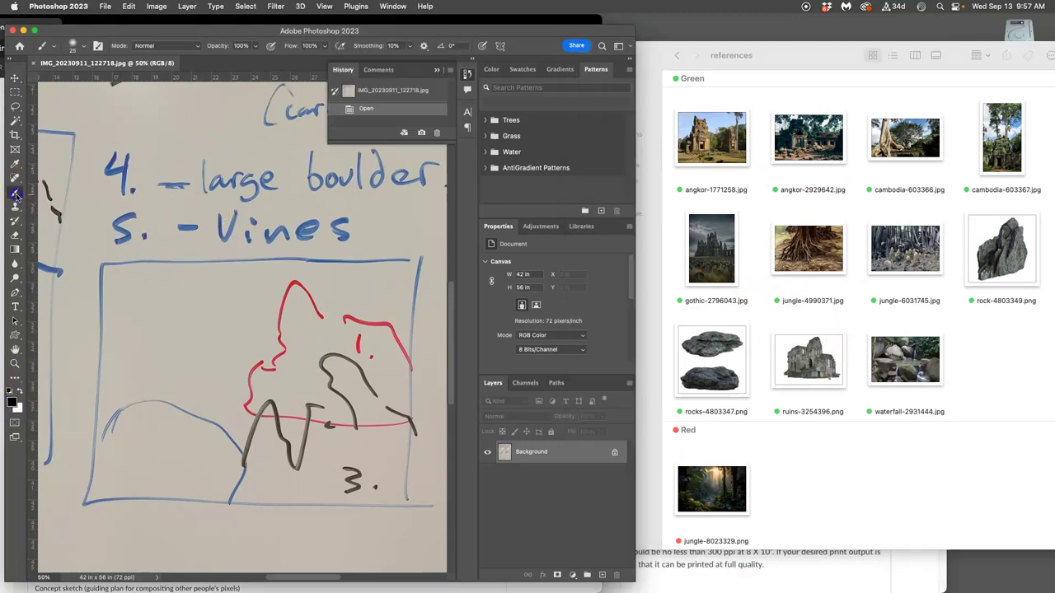
{"action": "left_click", "coordinate": [54, 47]}
{"action": "left_click", "coordinate": [74, 45]}
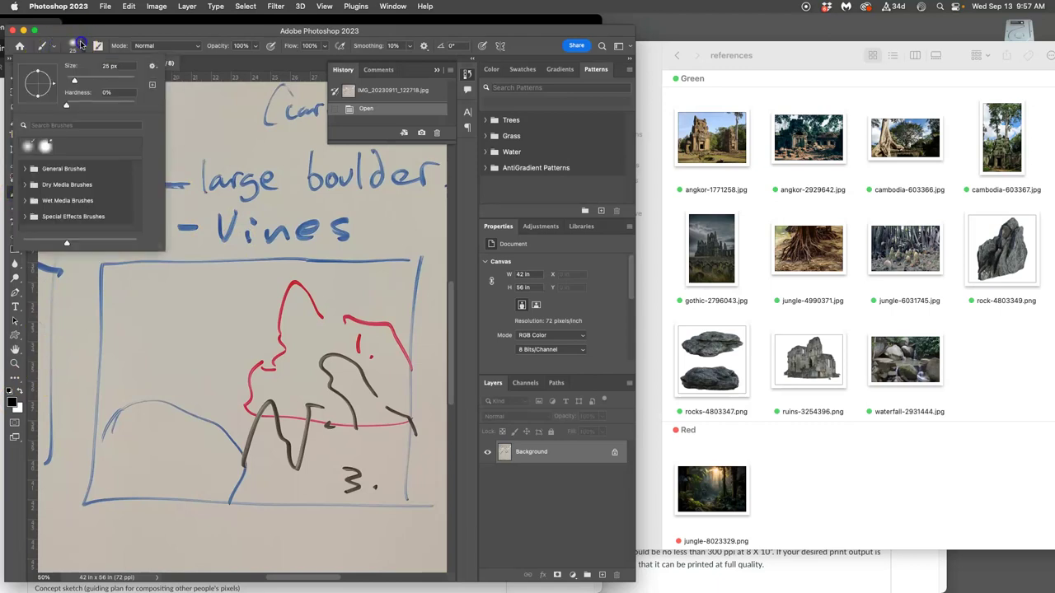
{"action": "left_click", "coordinate": [38, 169]}
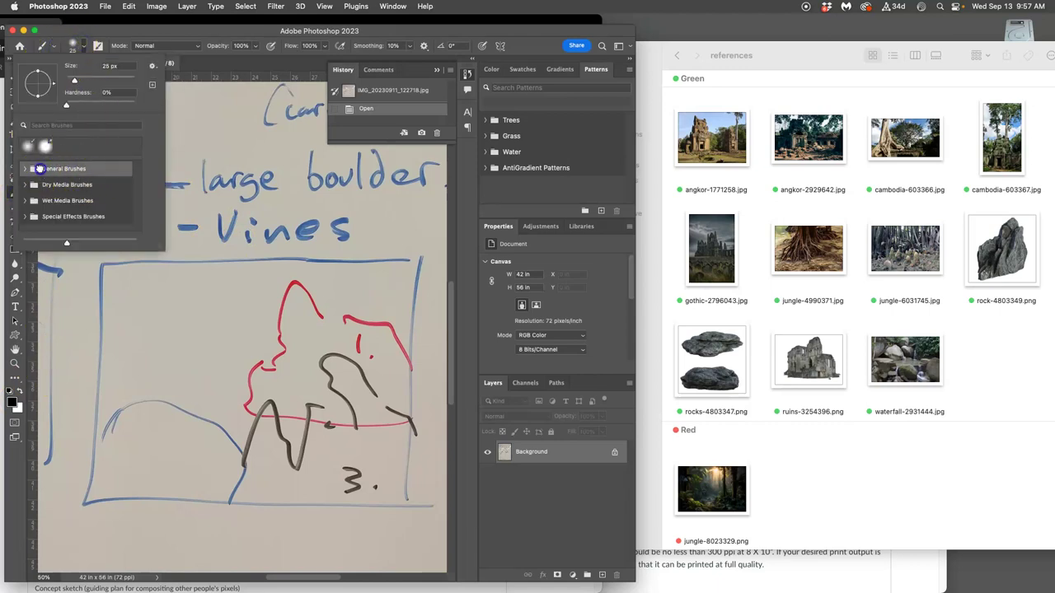
{"action": "left_click", "coordinate": [24, 169]}
{"action": "mouse_move", "coordinate": [134, 170]}
{"action": "left_mouse_down"}
{"action": "mouse_move", "coordinate": [137, 183]}
{"action": "mouse_move", "coordinate": [80, 201]}
{"action": "left_mouse_up"}
{"action": "left_click", "coordinate": [101, 204]}
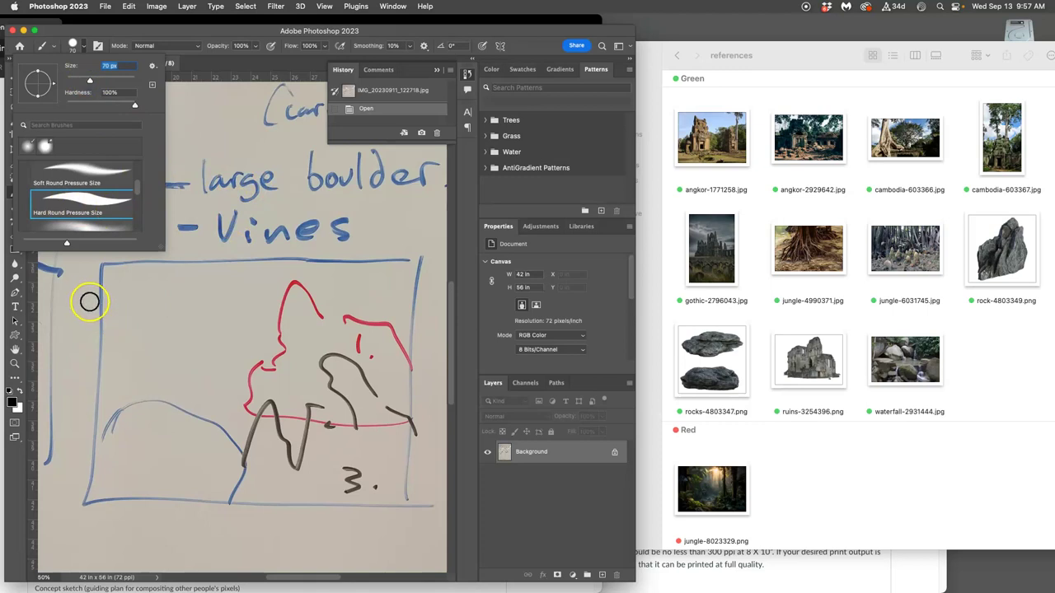
{"action": "left_click", "coordinate": [99, 307]}
Step: Paint a trial S-curve stroke across the sketch and undo it
{"action": "mouse_move", "coordinate": [183, 270]}
{"action": "left_mouse_down"}
{"action": "mouse_move", "coordinate": [248, 289]}
{"action": "mouse_move", "coordinate": [369, 234]}
{"action": "mouse_move", "coordinate": [424, 224]}
{"action": "left_mouse_up"}
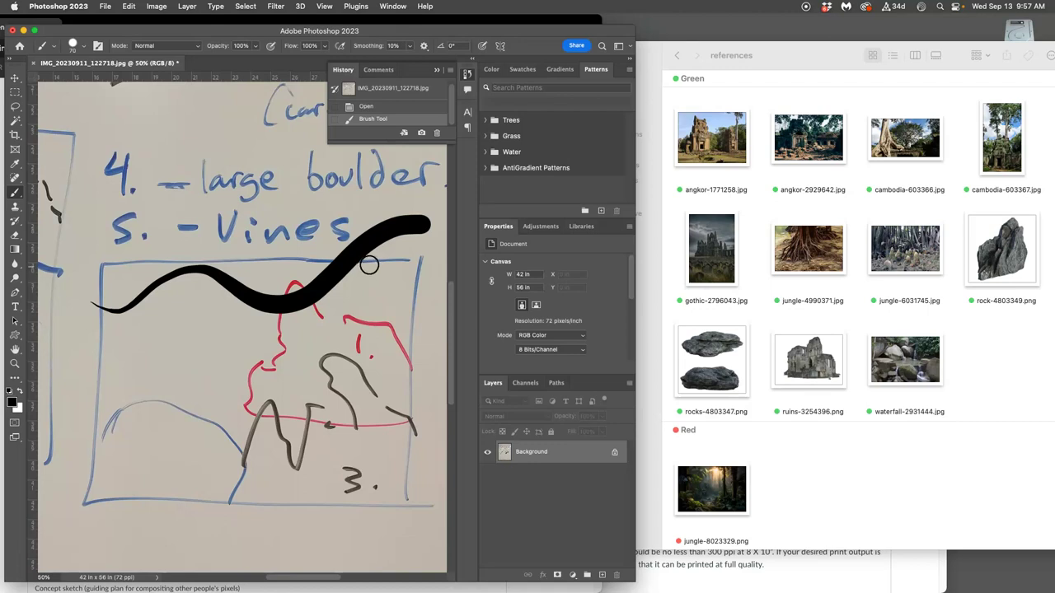
{"action": "key", "text": "super+z"}
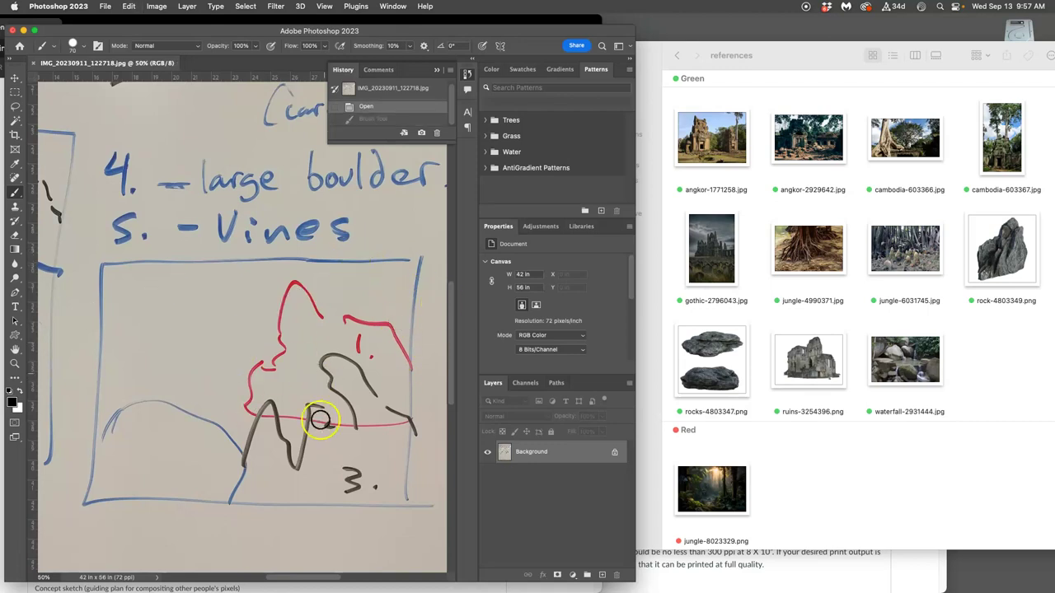
{"action": "left_click", "coordinate": [438, 70]}
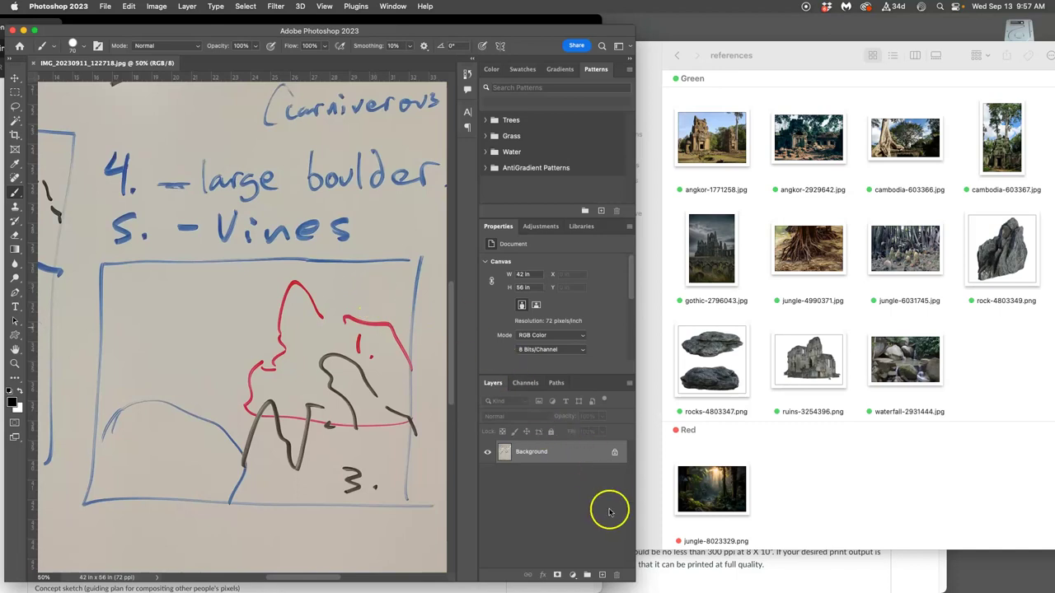
Step: Add an empty Layer 1 above the Background, briefly toggling the Background's visibility
{"action": "left_click", "coordinate": [601, 574]}
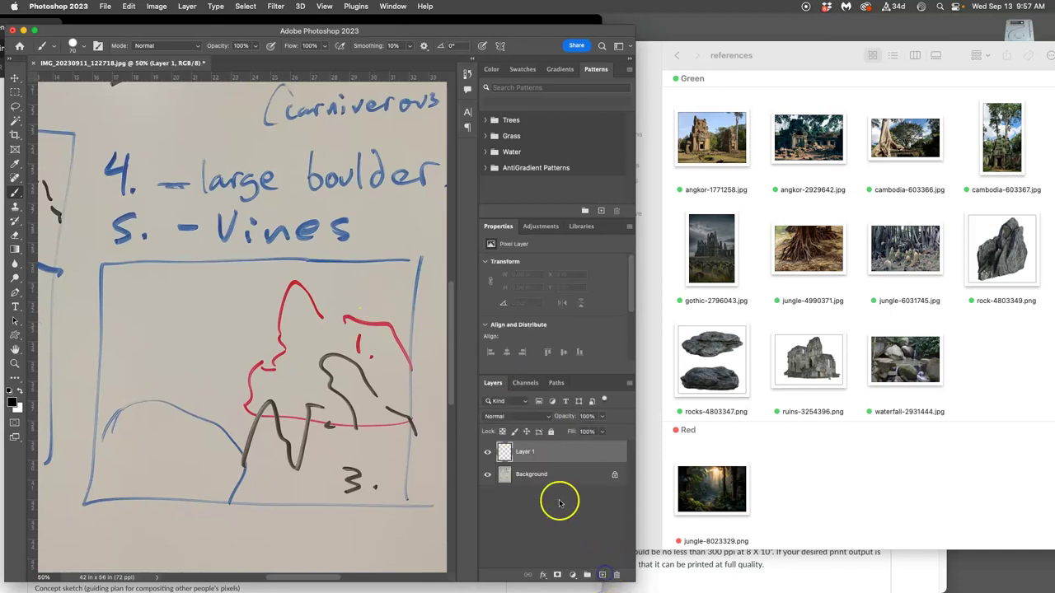
{"action": "left_click", "coordinate": [487, 475]}
{"action": "left_click", "coordinate": [487, 474]}
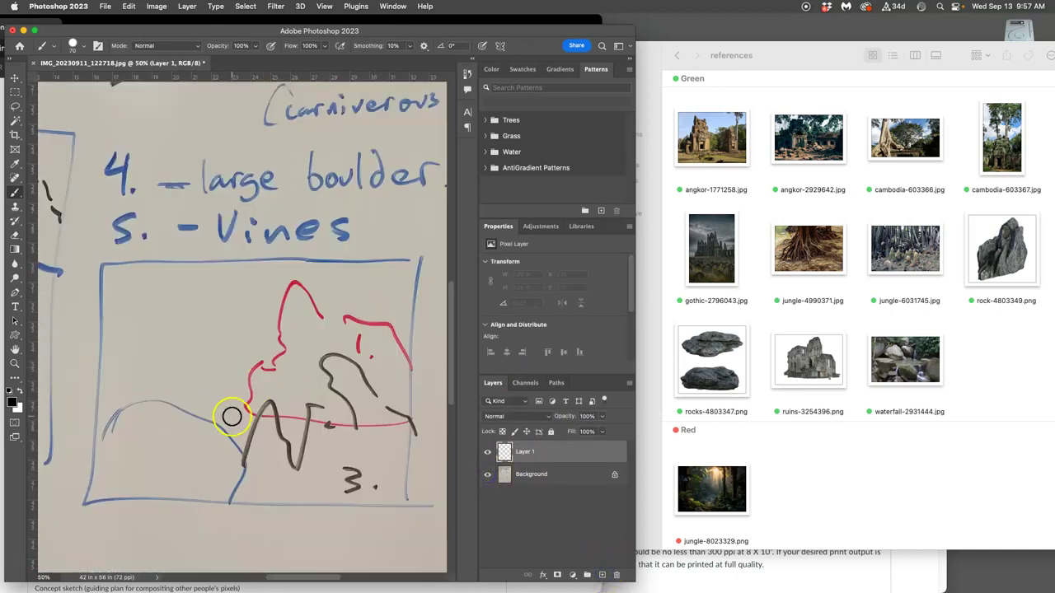